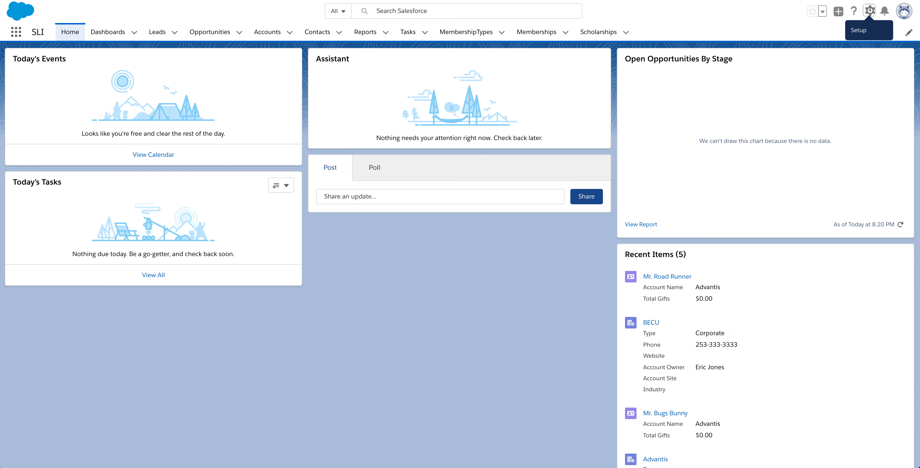
Step: Open the Advantis account and examine its related lists, including Memberships and Scholarships
left_click(600, 36)
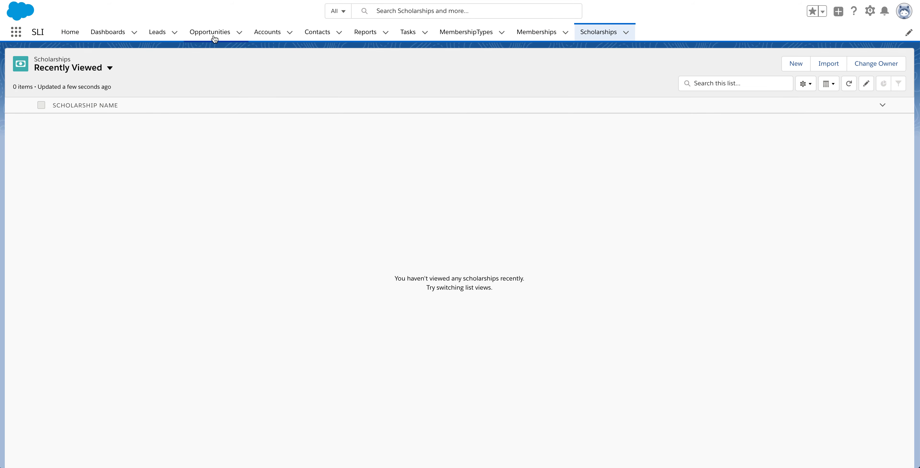
left_click(265, 39)
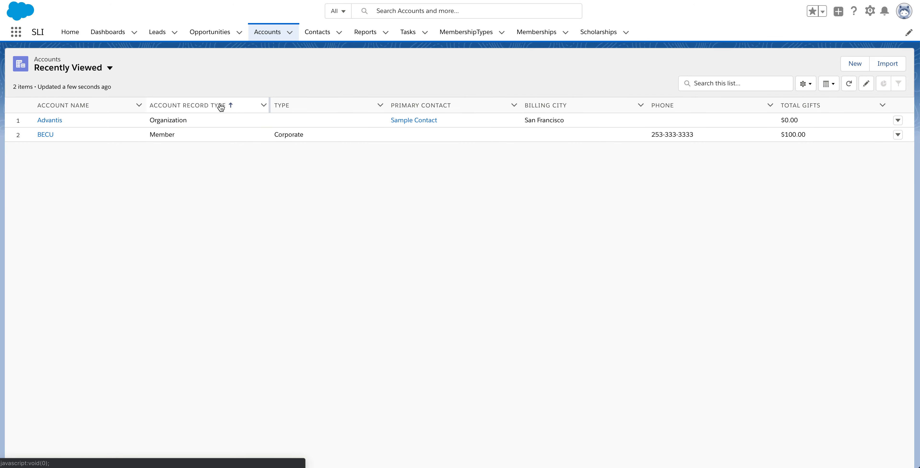
left_click(58, 121)
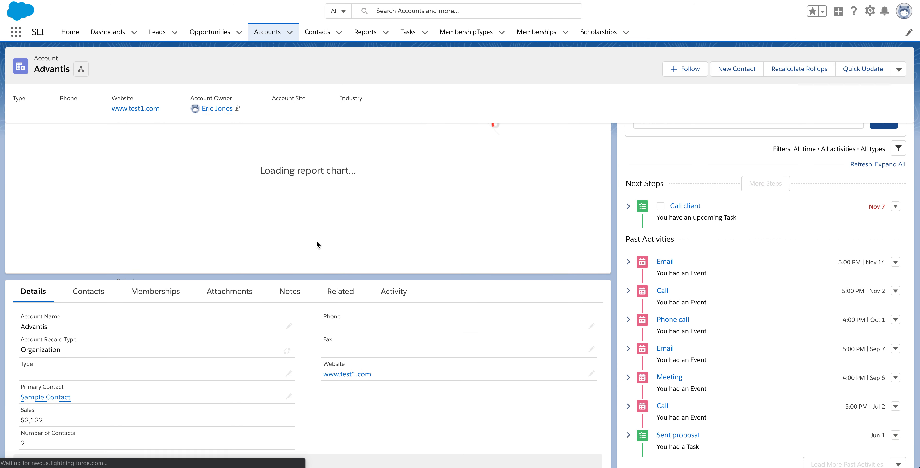
left_click(340, 283)
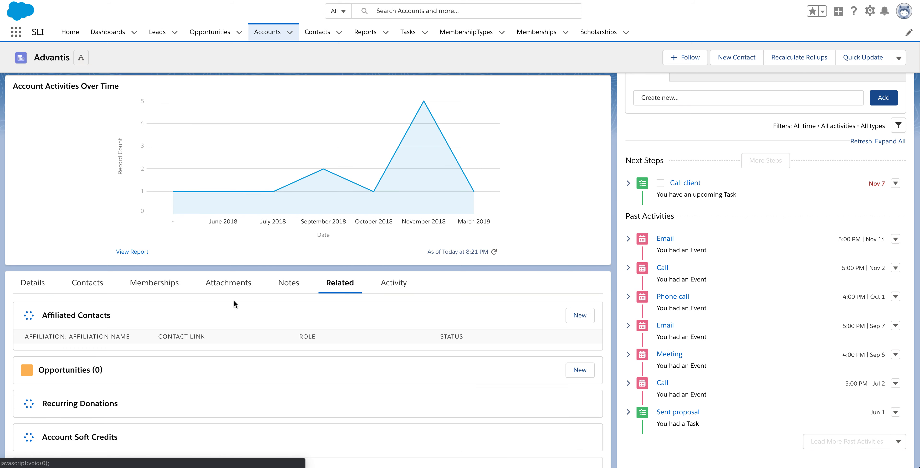
scroll(234, 301, "down", 10)
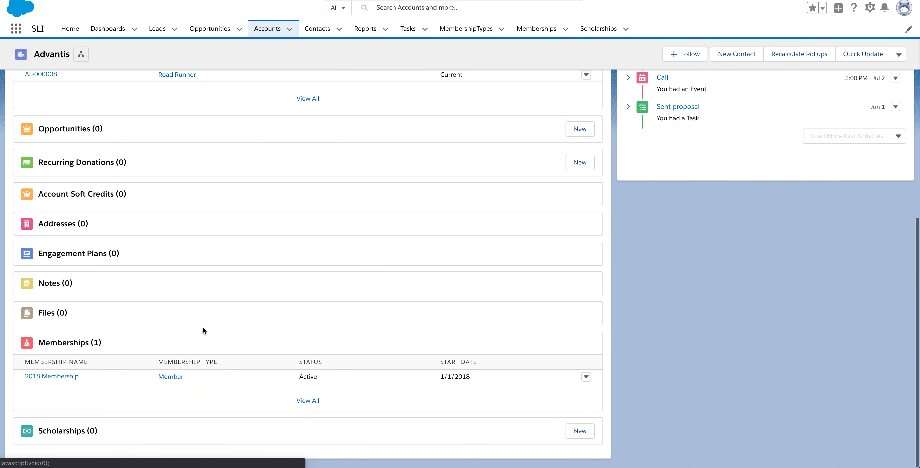
scroll(90, 425, "down", 3)
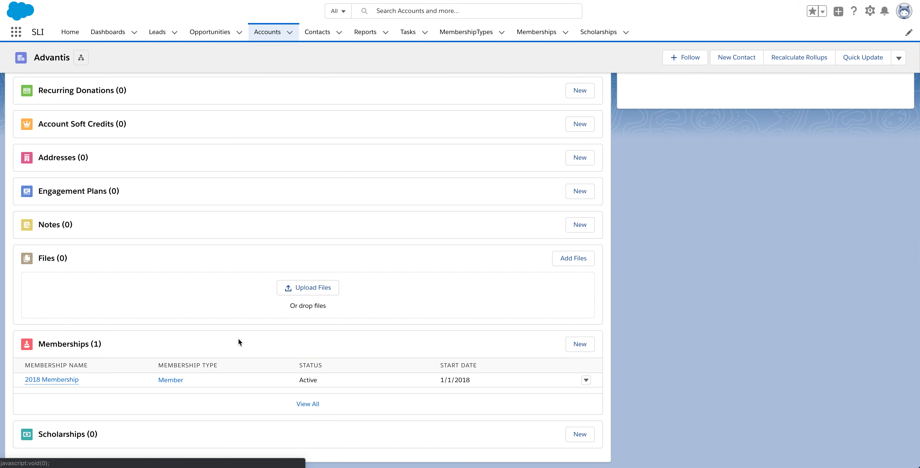
scroll(238, 342, "up", 10)
scroll(239, 340, "up", 4)
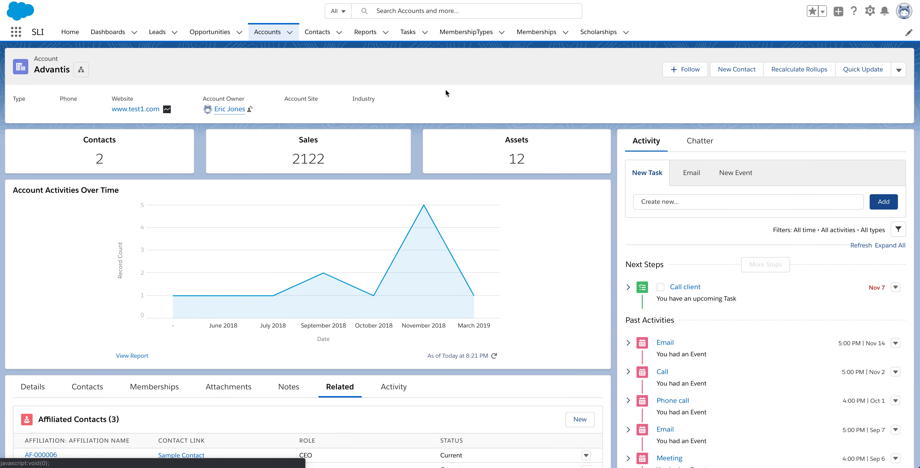
scroll(353, 265, "down", 2)
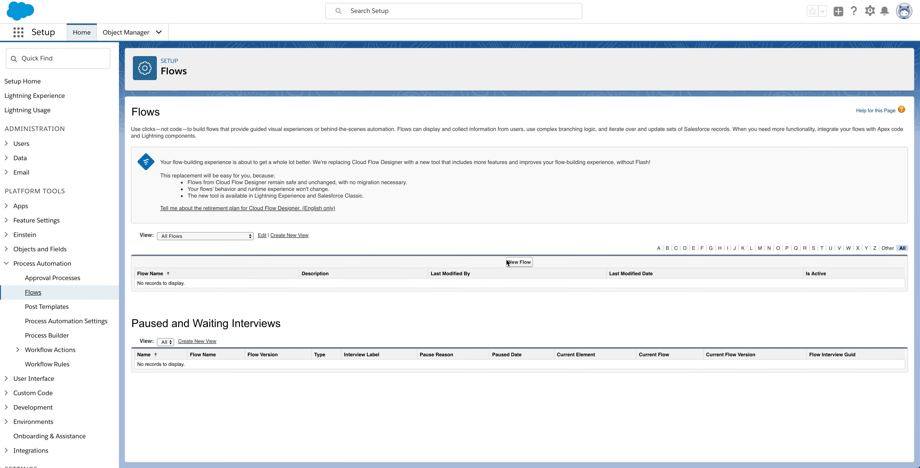
Step: Create a new flow and allow the site to run Flash for the Flow Designer
left_click(519, 262)
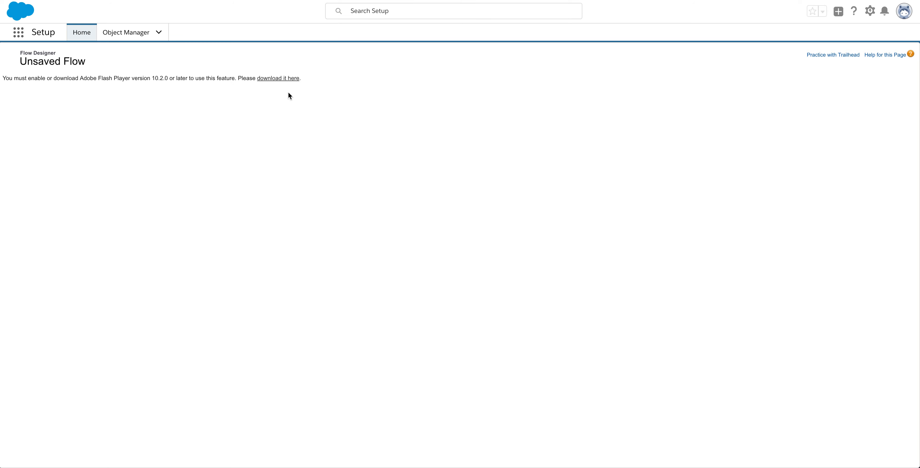
left_click(288, 79)
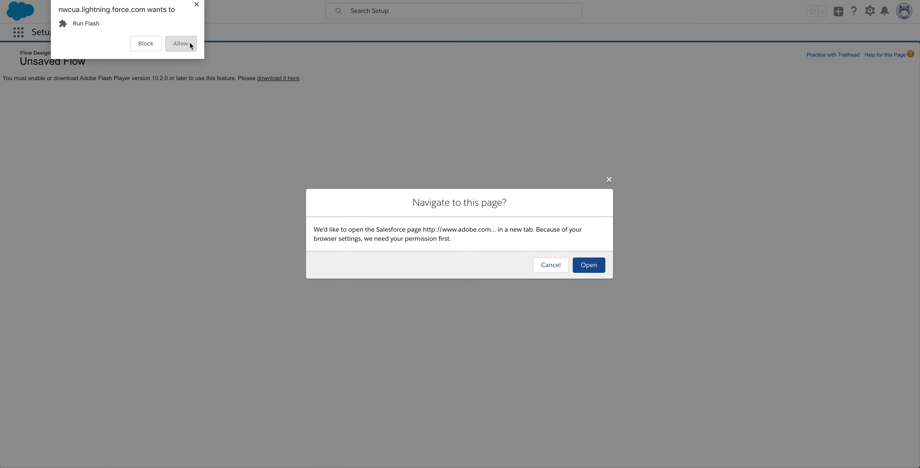
left_click(181, 43)
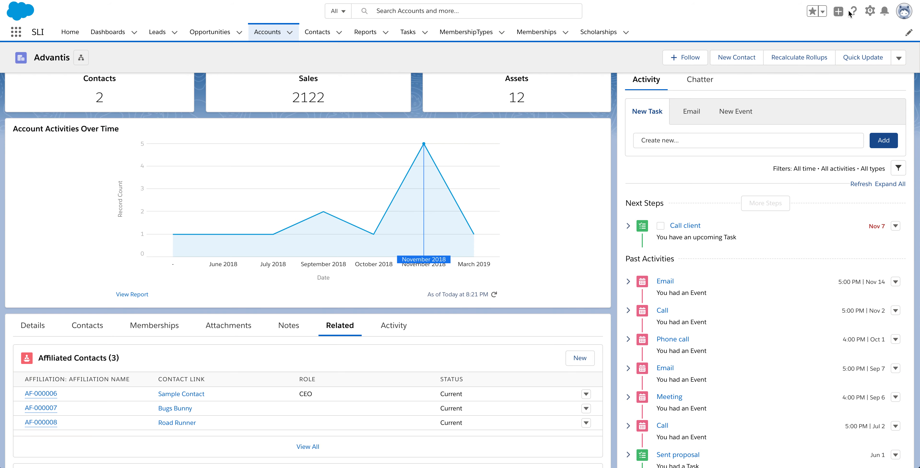
Step: Go from the Advantis account to Setup and expand the Process Automation section
left_click(870, 11)
left_click(830, 37)
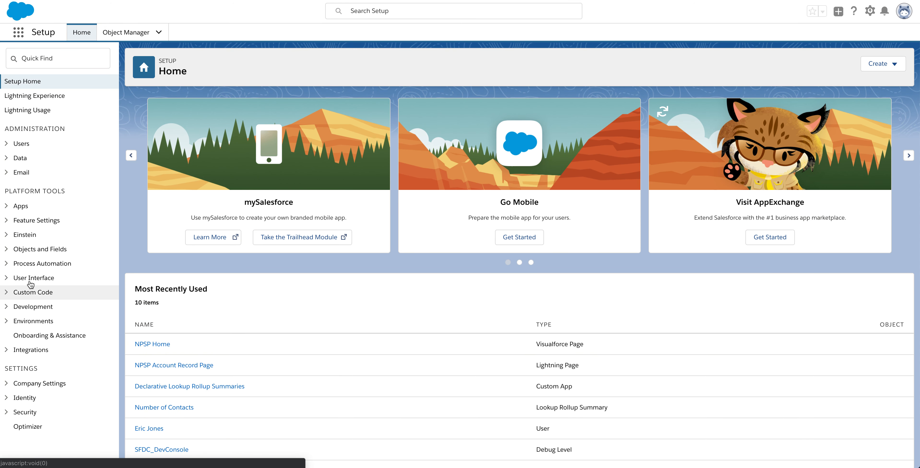
left_click(43, 264)
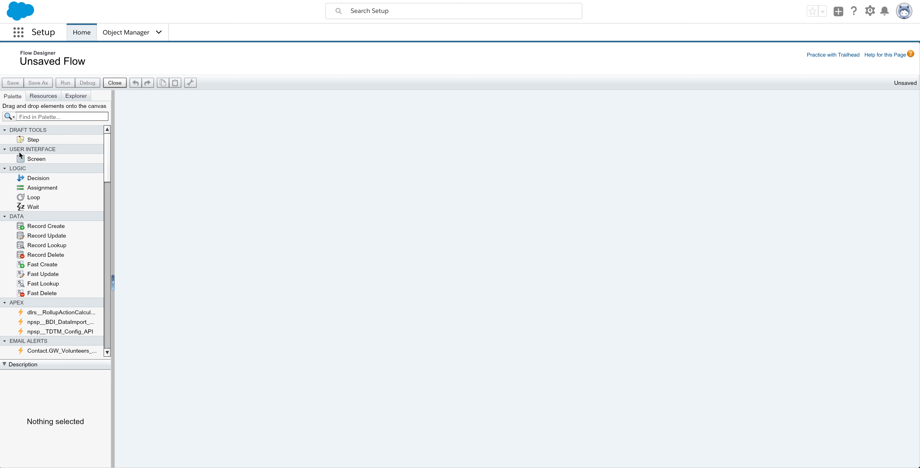
Step: Add a Screen element to the empty flow canvas and name it New Scholarship
left_click_drag(33, 161, 225, 150)
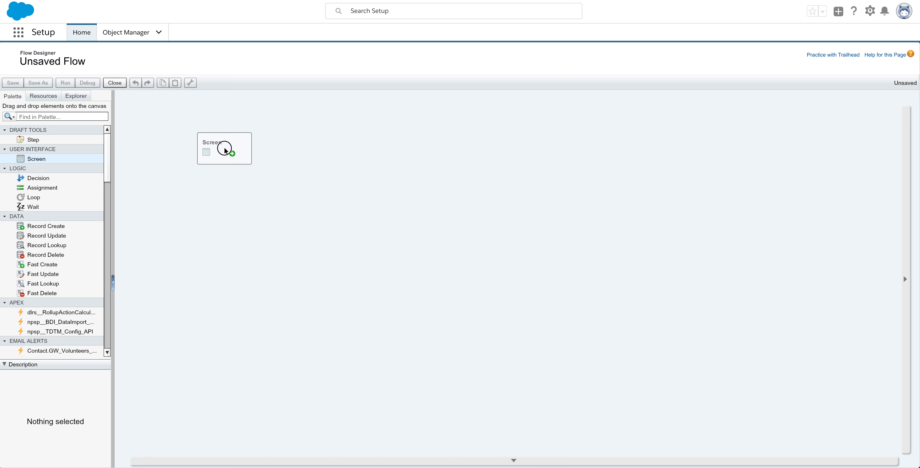
left_click_drag(225, 150, 222, 151)
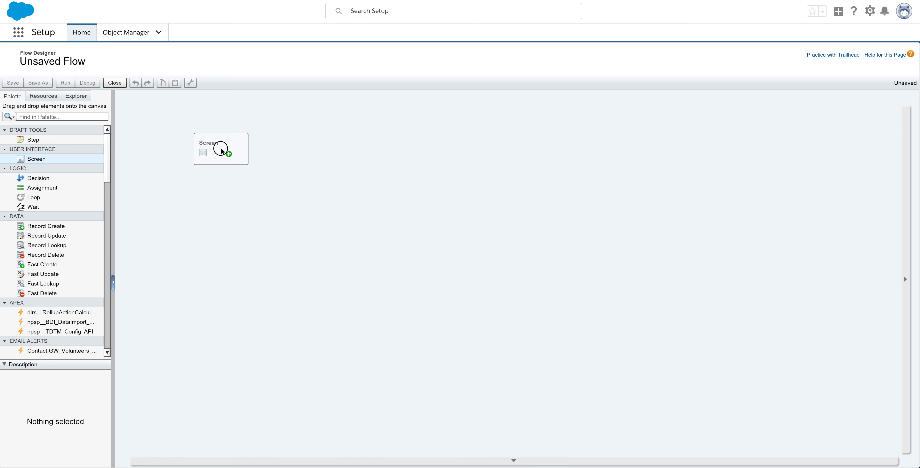
left_click_drag(221, 149, 226, 148)
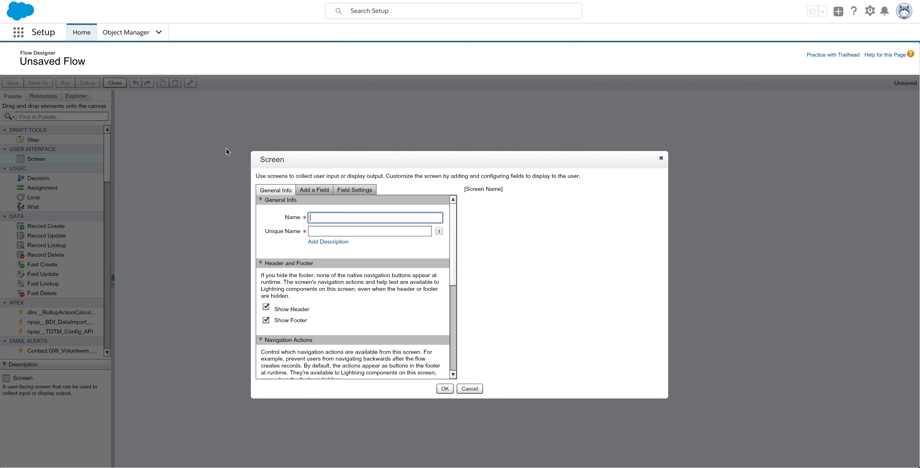
type("New Scholarship")
left_click(339, 228)
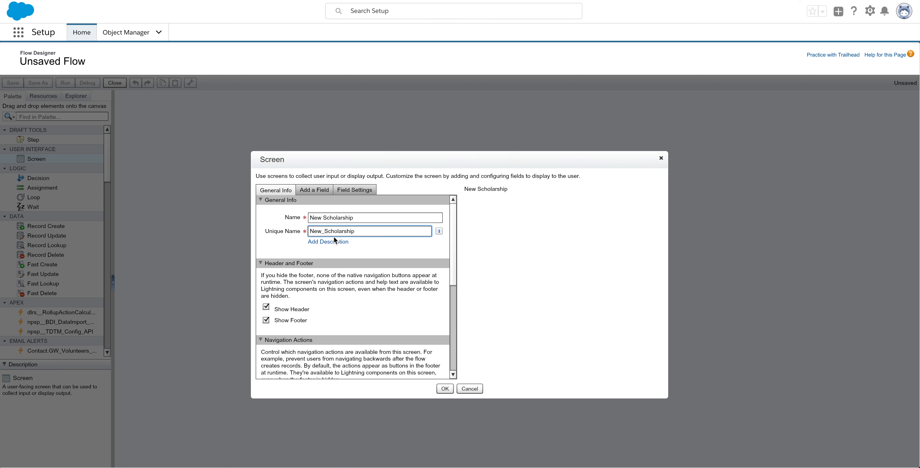
Step: Turn off Show Header for the New Scholarship screen and bring up the field types that can be added
left_click(267, 307)
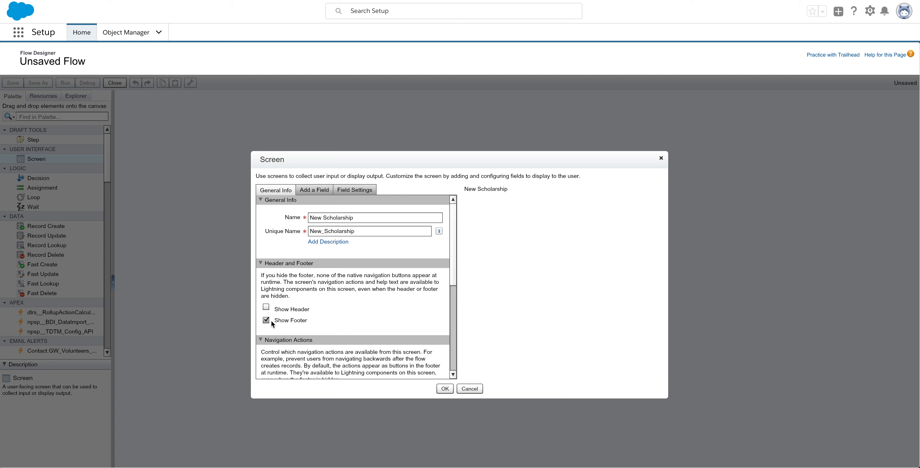
left_click_drag(453, 272, 454, 329)
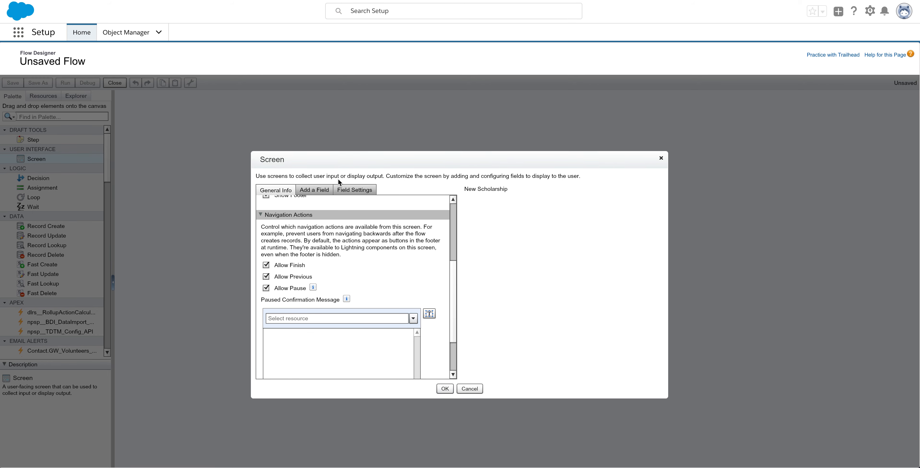
left_click(314, 190)
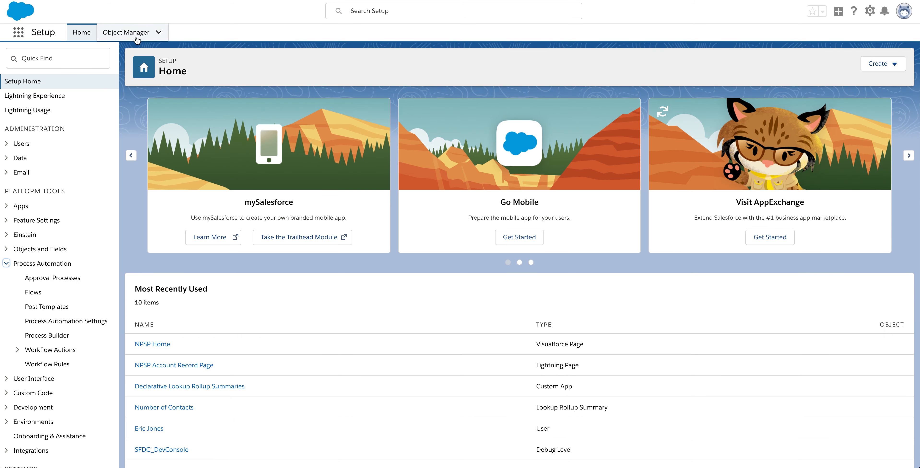
Step: Find the Scholarship object in Object Manager and review its fields and relationships
left_click(126, 32)
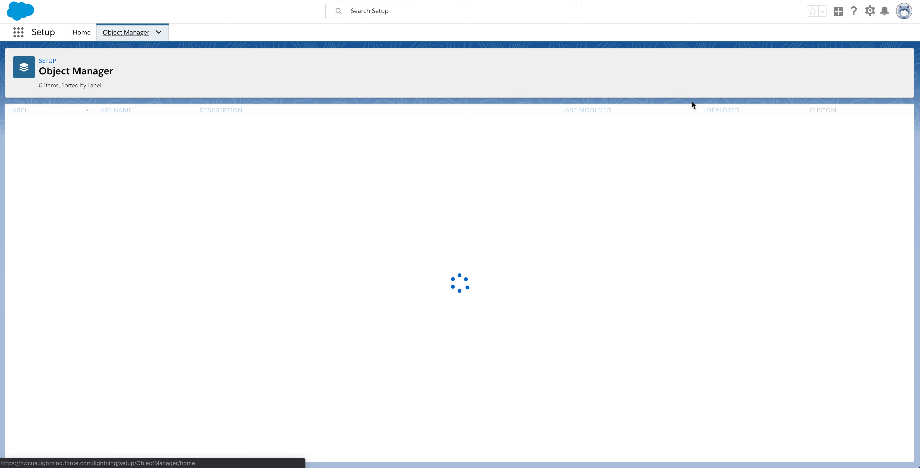
left_click(736, 64)
type("scho")
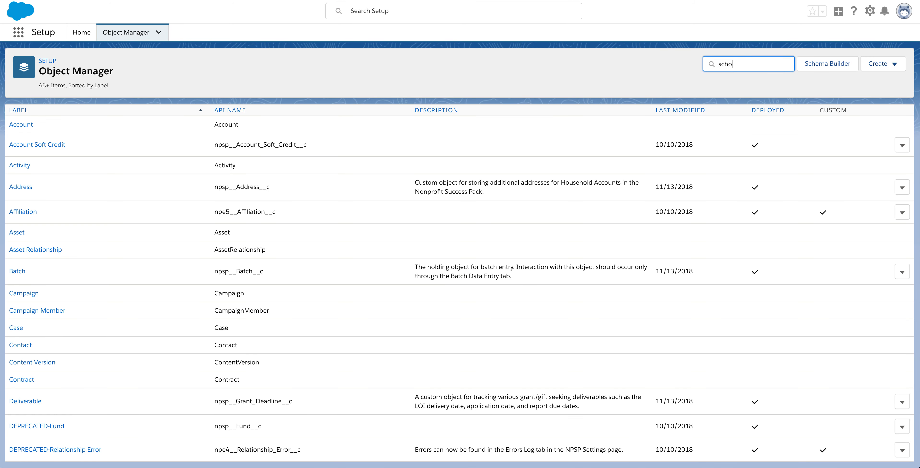
type("larship")
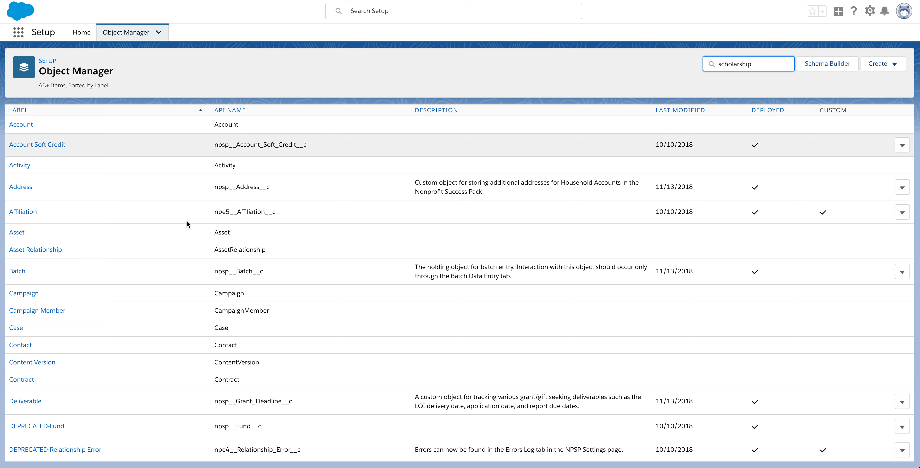
left_click(32, 129)
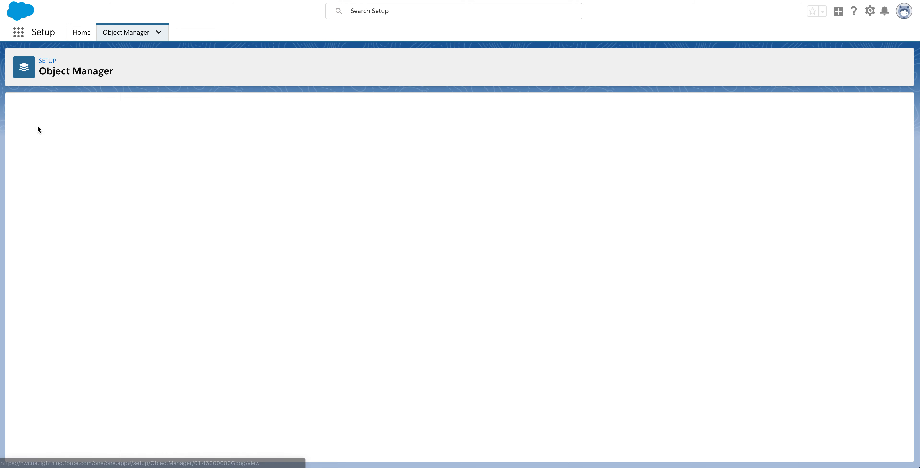
left_click(79, 132)
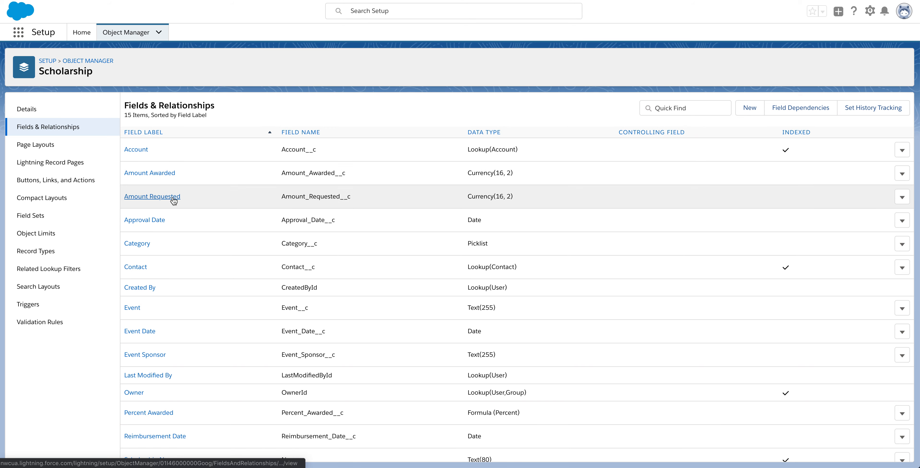
scroll(173, 199, "down", 1)
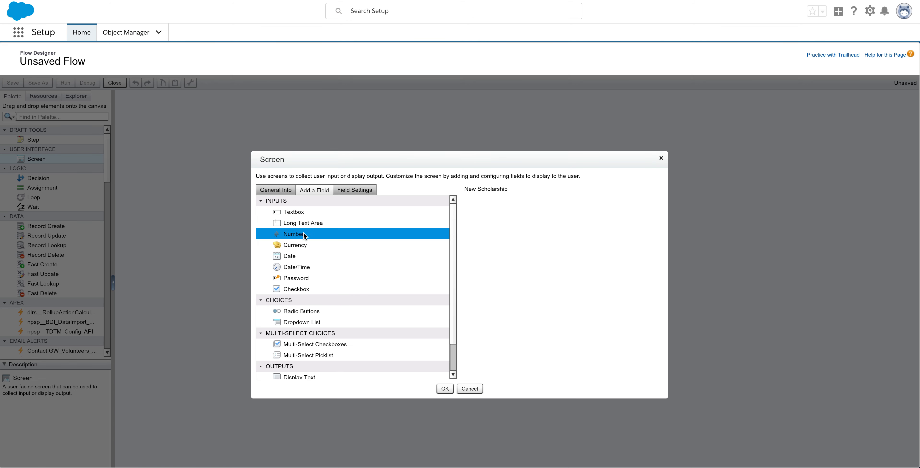
Step: Add a Textbox input to the New Scholarship screen and label it Name
left_click_drag(291, 214, 587, 211)
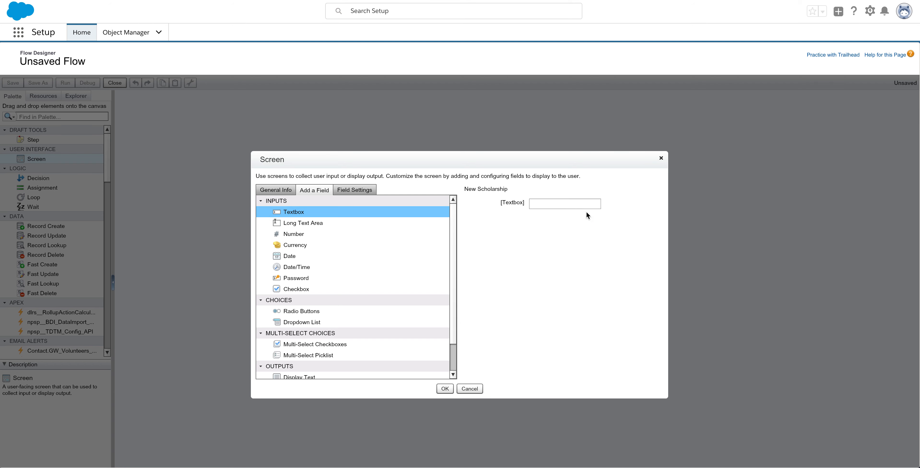
left_click(510, 206)
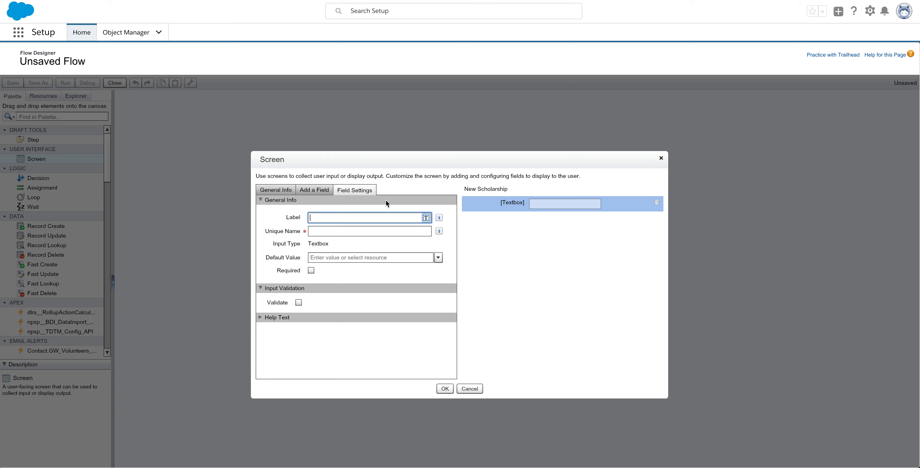
type("Name")
left_click(373, 232)
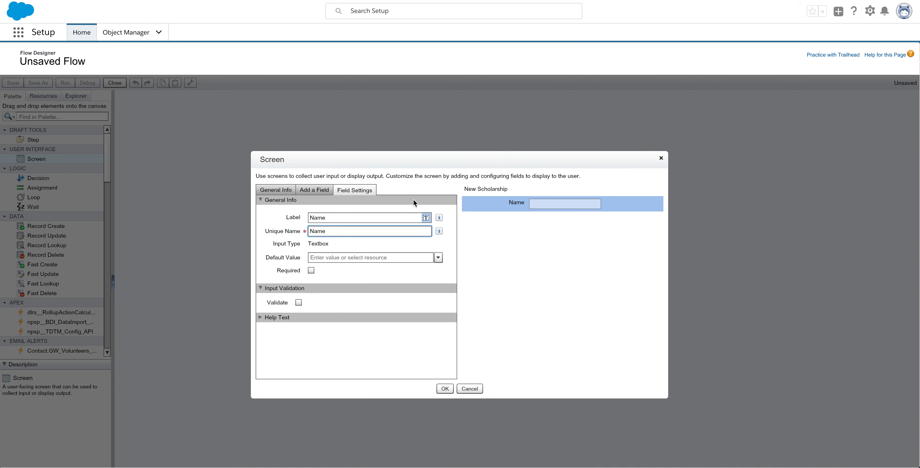
Step: Add a Date input below the Name field and label it Approval Date
left_click(317, 189)
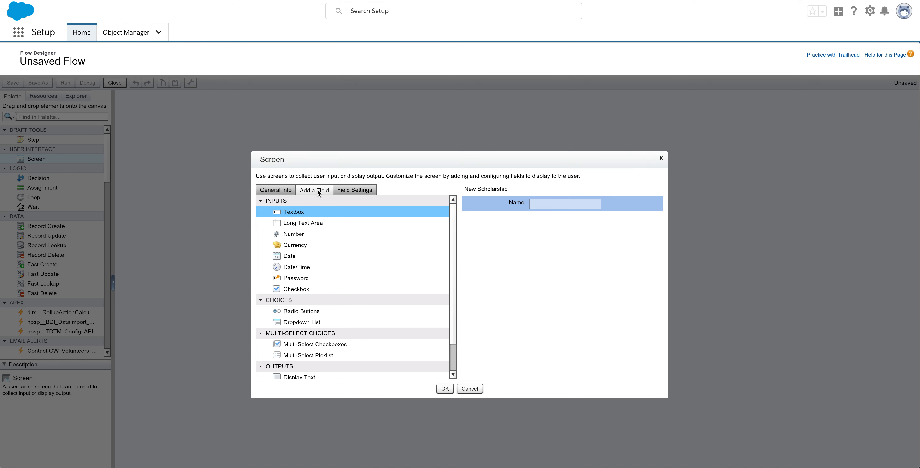
left_click_drag(291, 256, 609, 225)
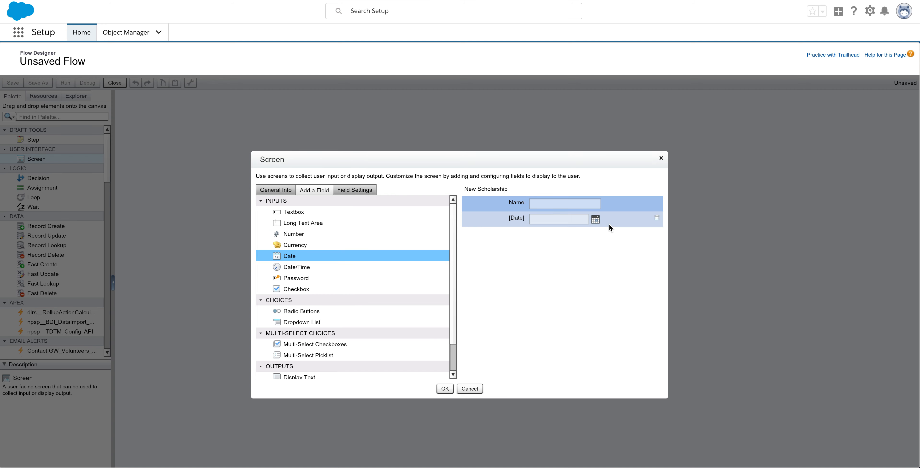
left_click(518, 220)
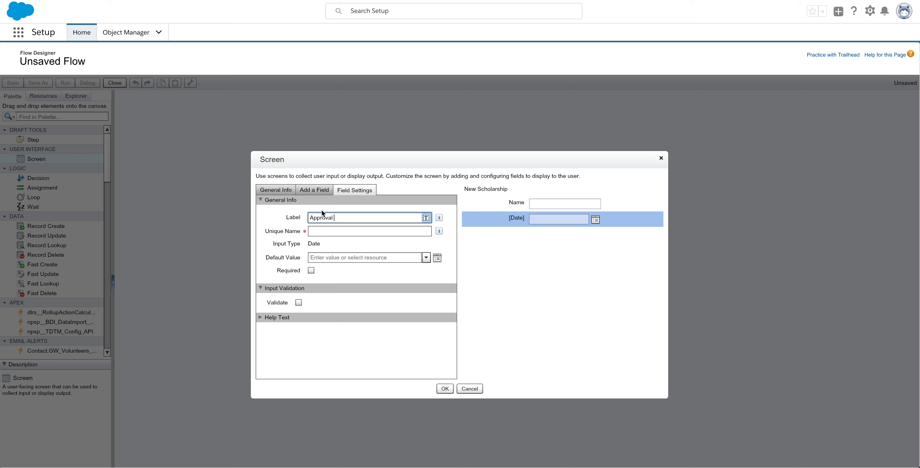
key("Tab")
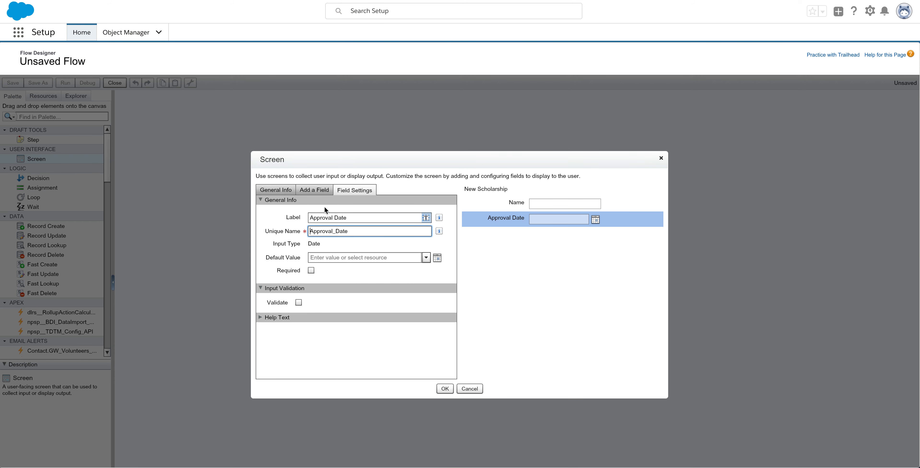
Step: Add a Currency input below the Approval Date field, label it Amount Requested, and confirm the New Scholarship screen
left_click(322, 193)
left_click_drag(301, 248, 600, 257)
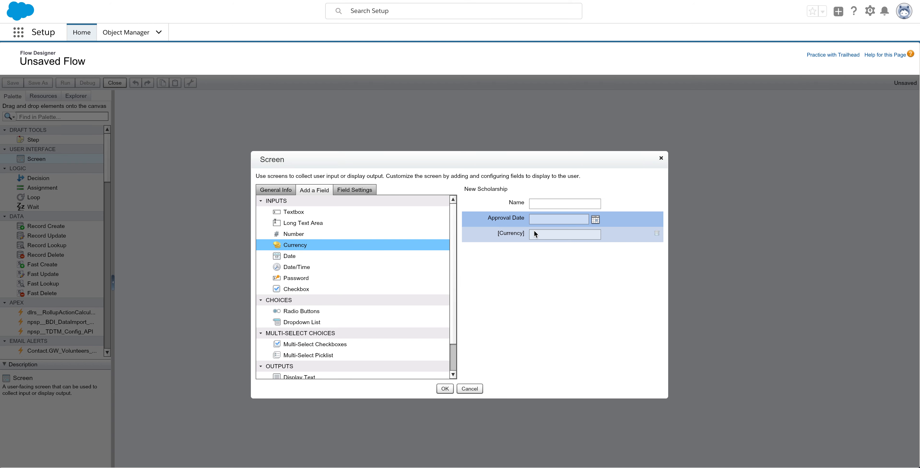
left_click(525, 237)
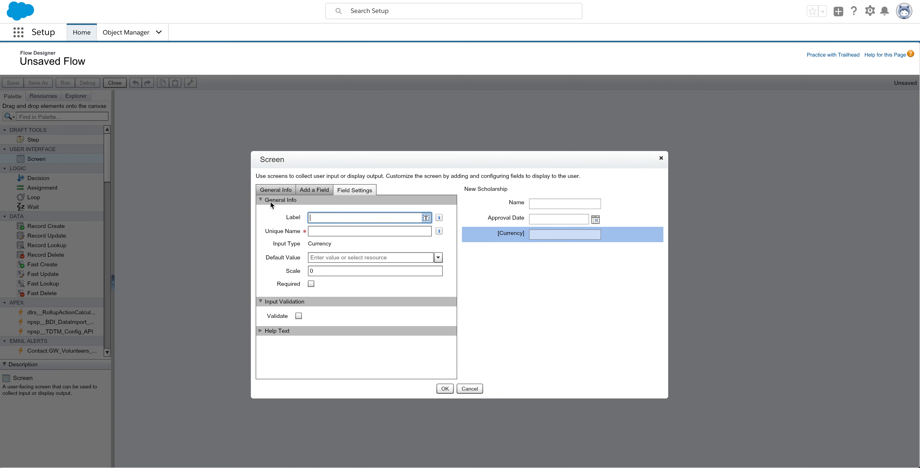
type("Ammount")
key("BackSpace")
key("BackSpace")
key("BackSpace")
key("BackSpace")
key("BackSpace")
type("ount Requeste")
left_click(522, 275)
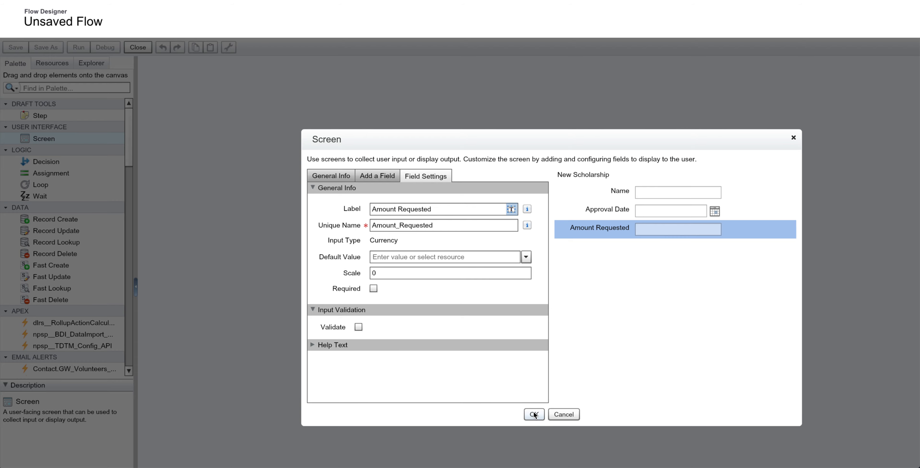
left_click(534, 414)
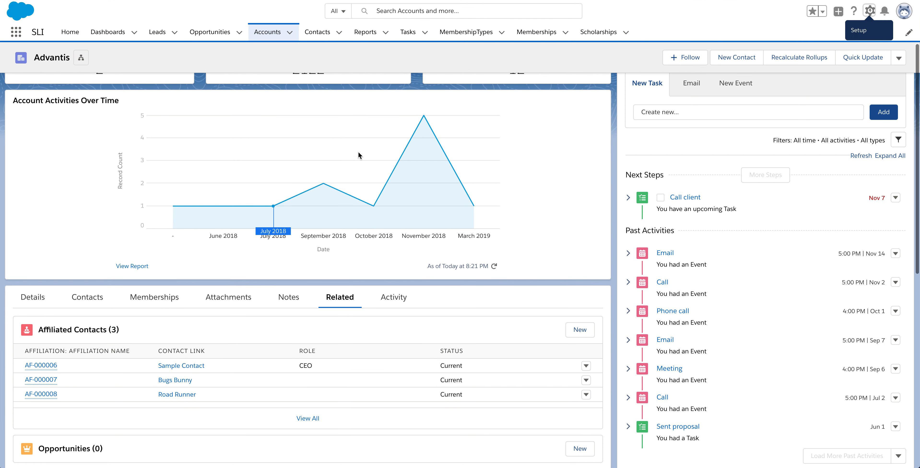
Step: Look over the Advantis account record page, from its header details down to its related lists
scroll(355, 161, "up", 3)
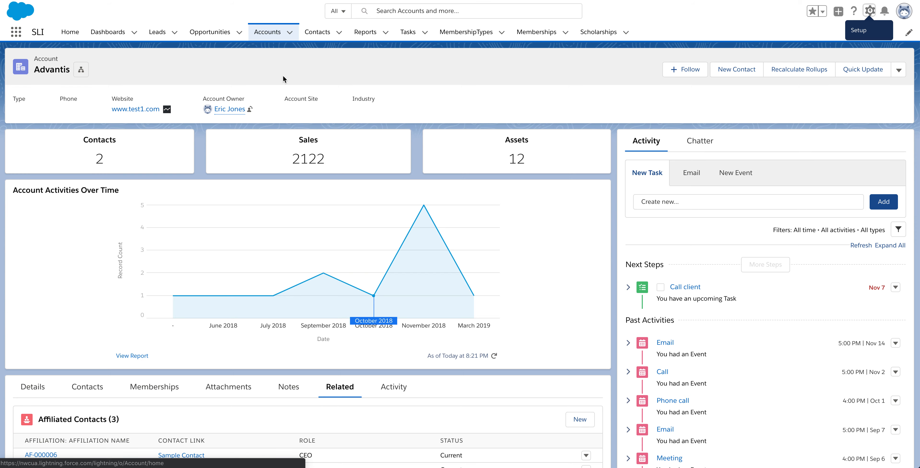
mouse_move(320, 255)
scroll(319, 255, "down", 3)
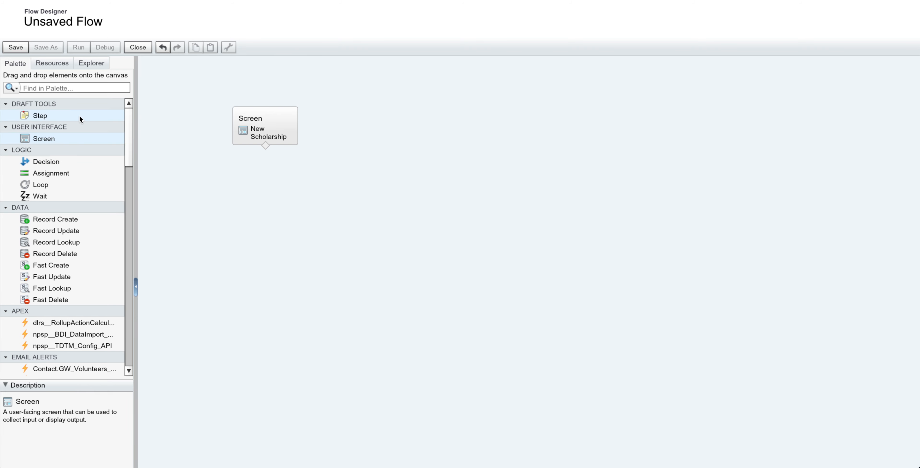
Step: Browse the available flow elements and bring up the resource types that can be created
left_click_drag(131, 136, 132, 184)
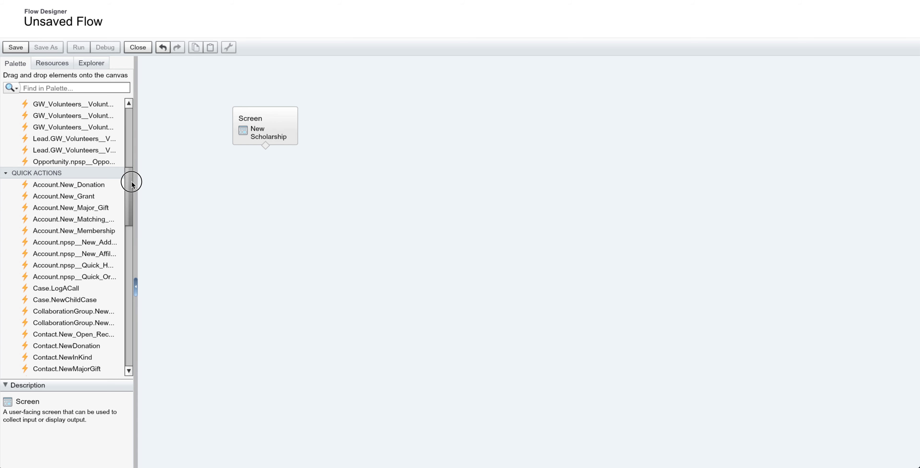
left_click_drag(131, 184, 135, 247)
left_click_drag(123, 274, 116, 101)
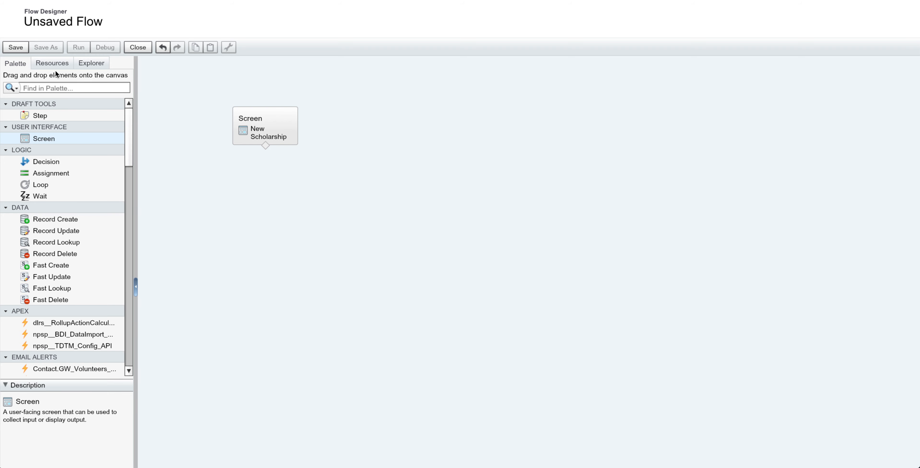
scroll(55, 71, "right", 1)
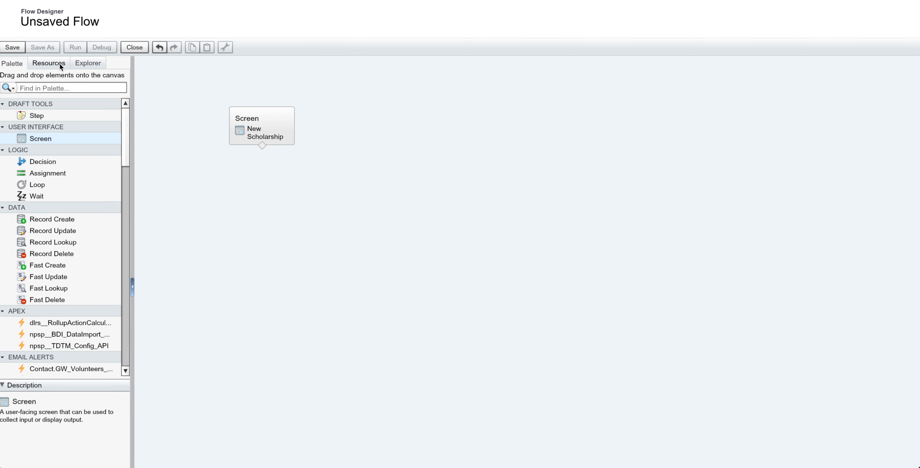
left_click(60, 63)
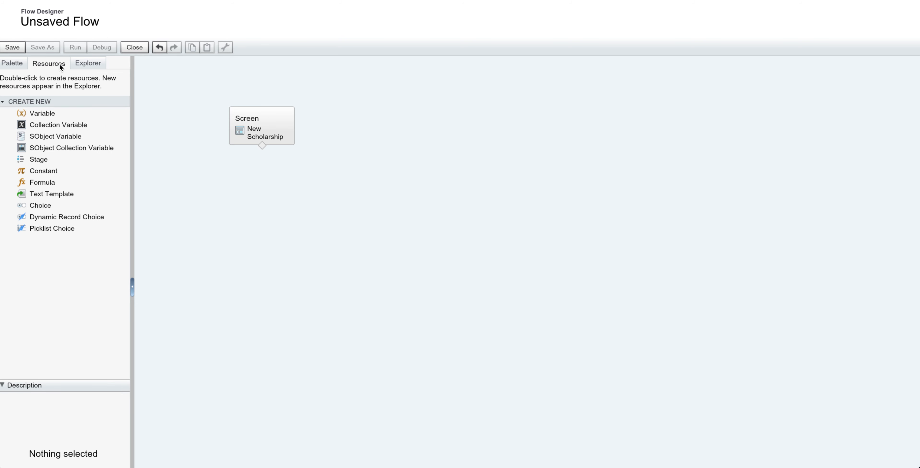
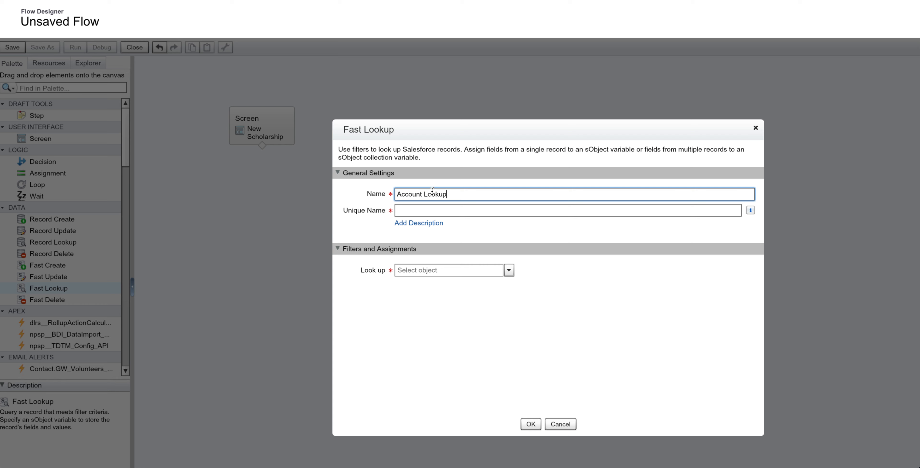
Step: Give the Account Lookup element the unique name Account_Lookup and set the standard Account object as its lookup target
left_click(432, 211)
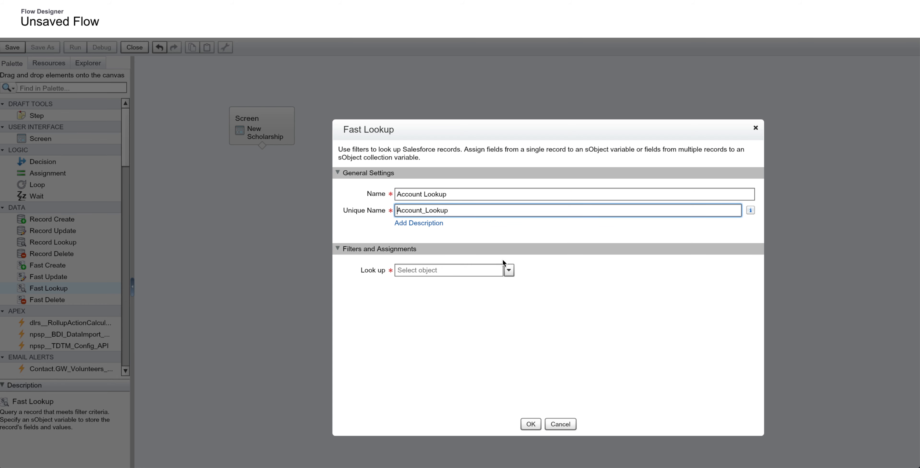
left_click(482, 267)
left_click(509, 271)
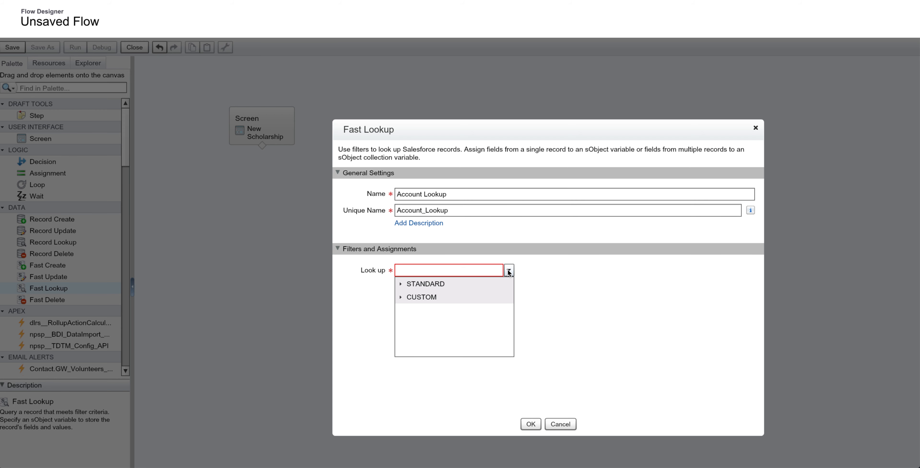
left_click(401, 299)
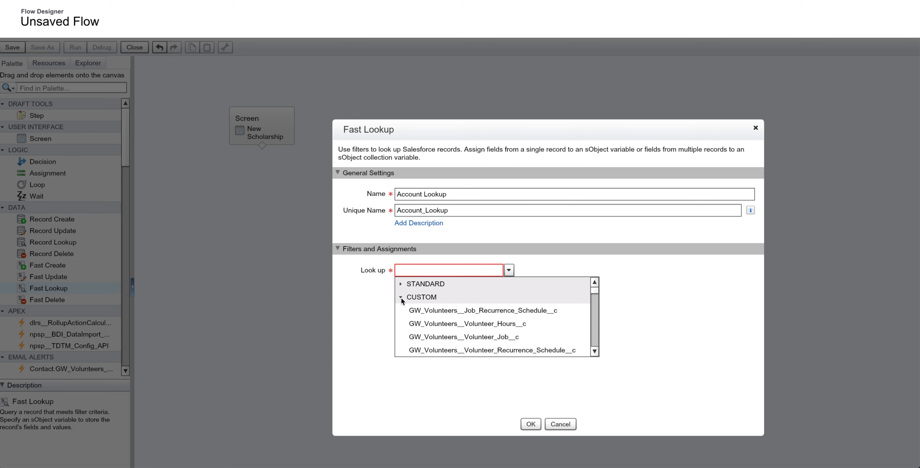
left_click(401, 297)
left_click(401, 284)
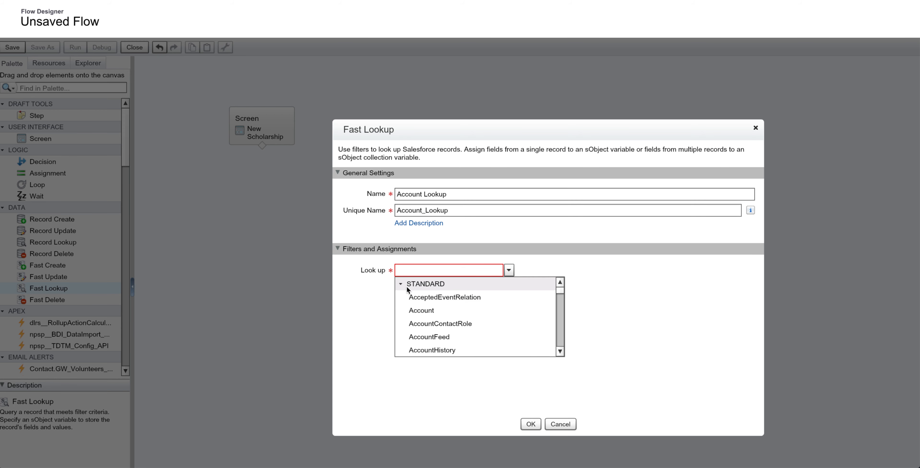
left_click(417, 310)
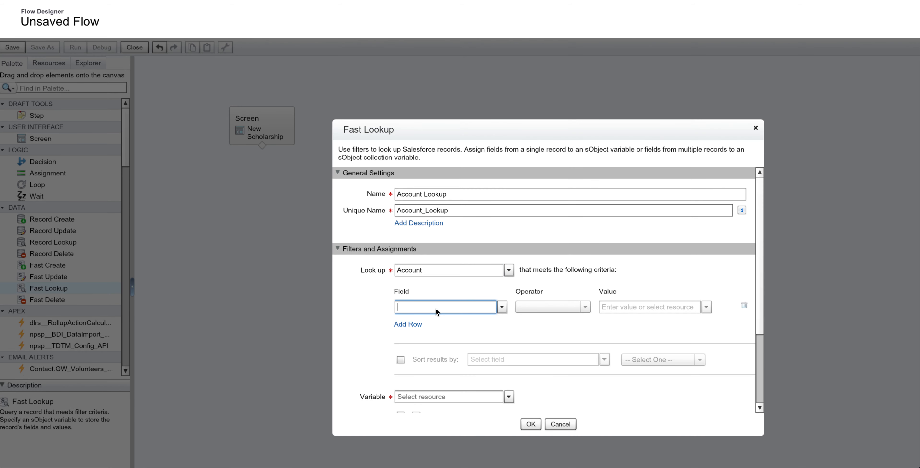
Step: Choose Id as the field for the account lookup's filter criterion
left_click(440, 310)
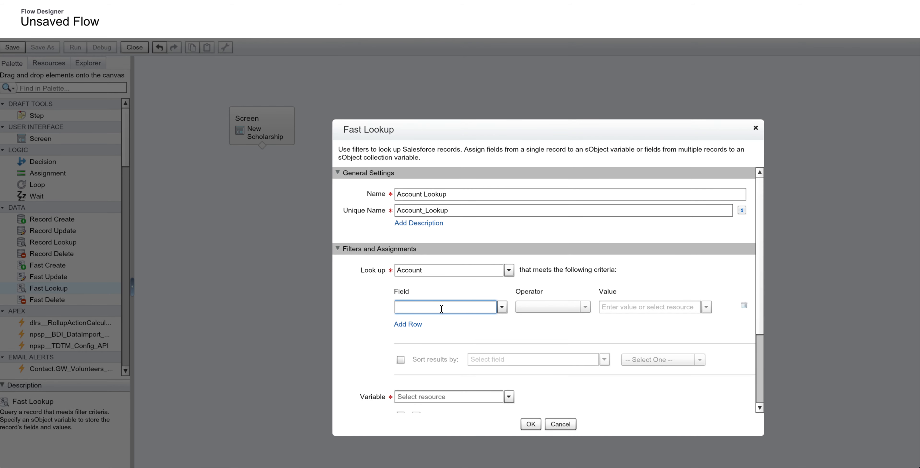
left_click(502, 308)
left_click(408, 324)
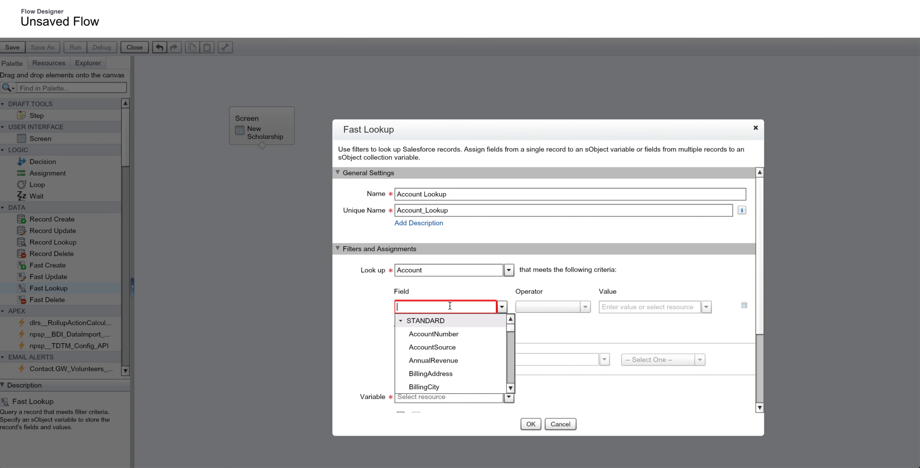
type("B")
type("d")
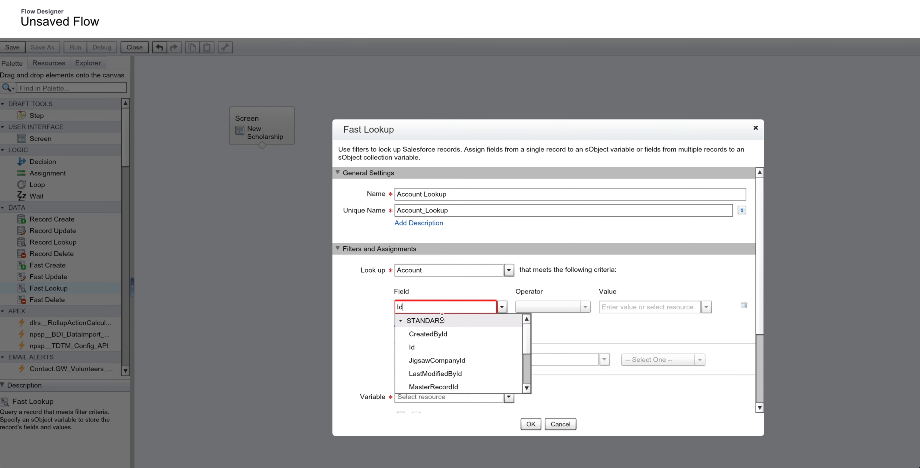
left_click(422, 347)
Step: Complete the Id filter criterion with the equals operator and the RecordId variable as its value
left_click(565, 308)
left_click(585, 307)
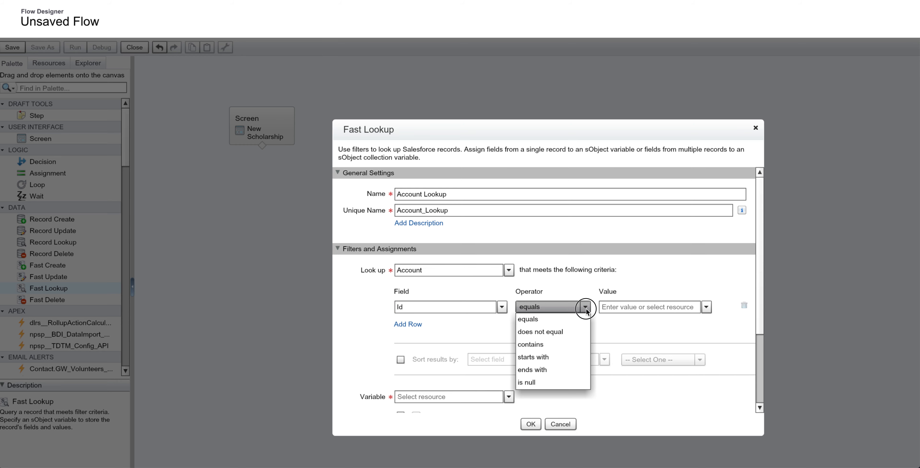
left_click(653, 307)
left_click(707, 307)
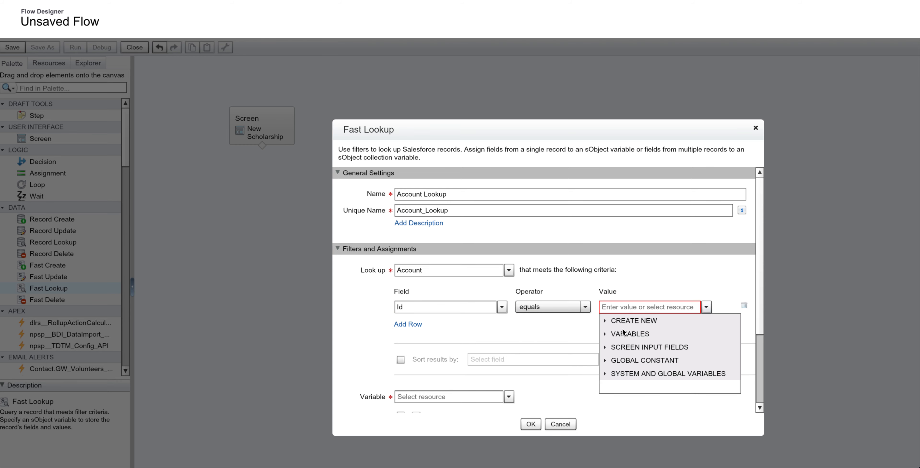
left_click(606, 334)
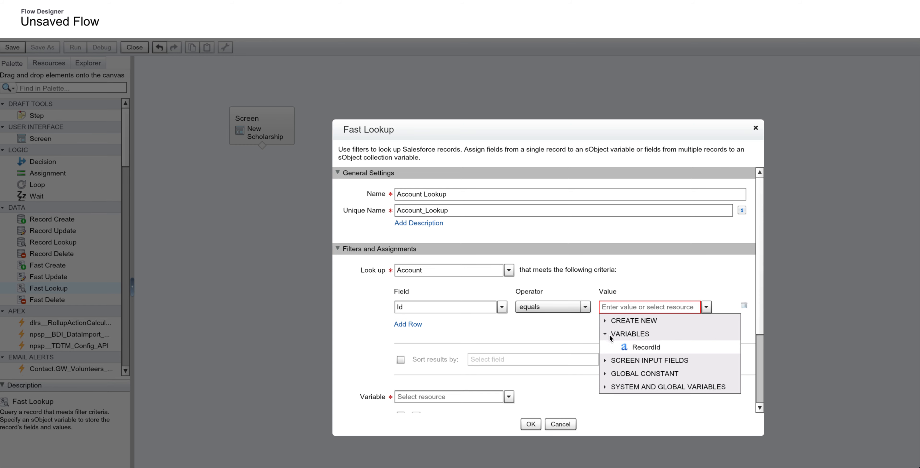
left_click(651, 349)
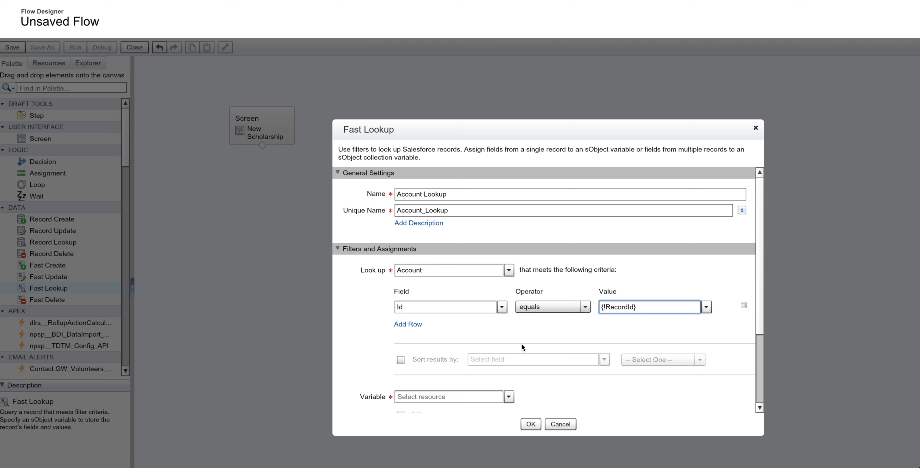
Step: Create a private SObject variable named Account with object type Account to store the lookup result
left_click_drag(760, 283, 738, 329)
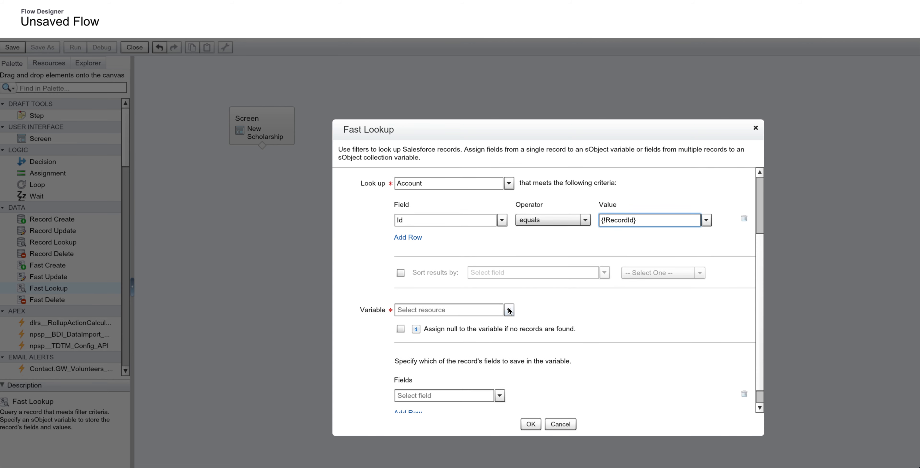
left_click(509, 310)
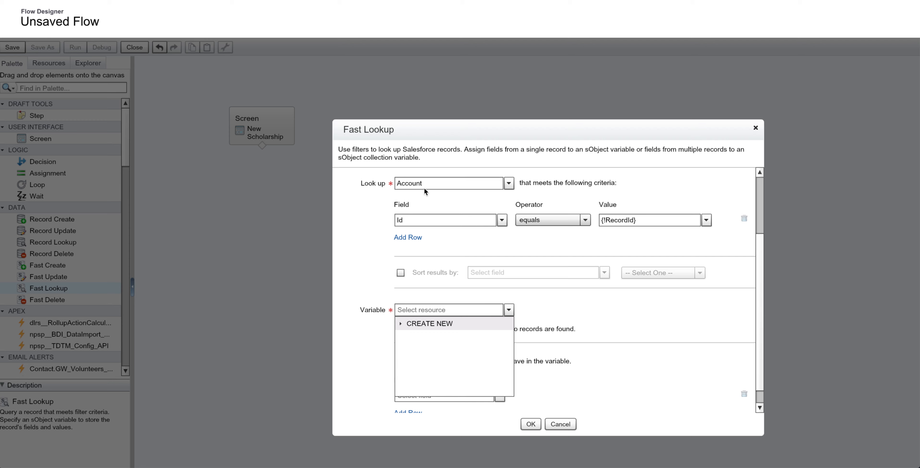
left_click(401, 324)
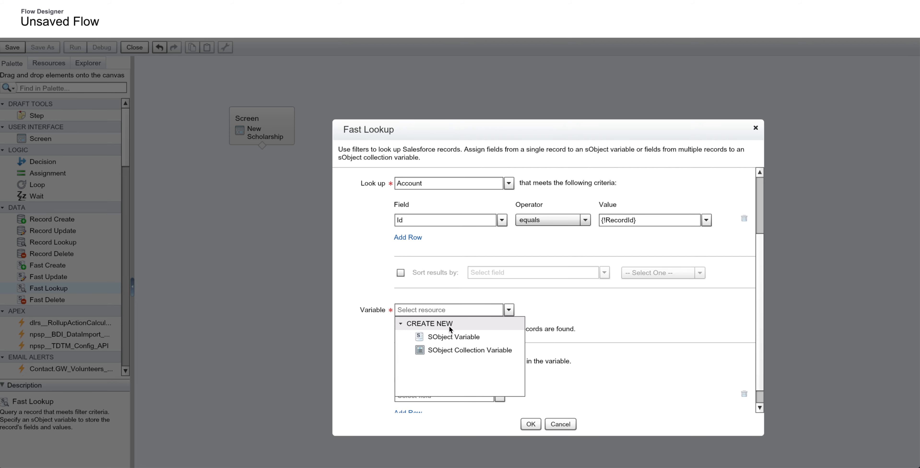
left_click(442, 340)
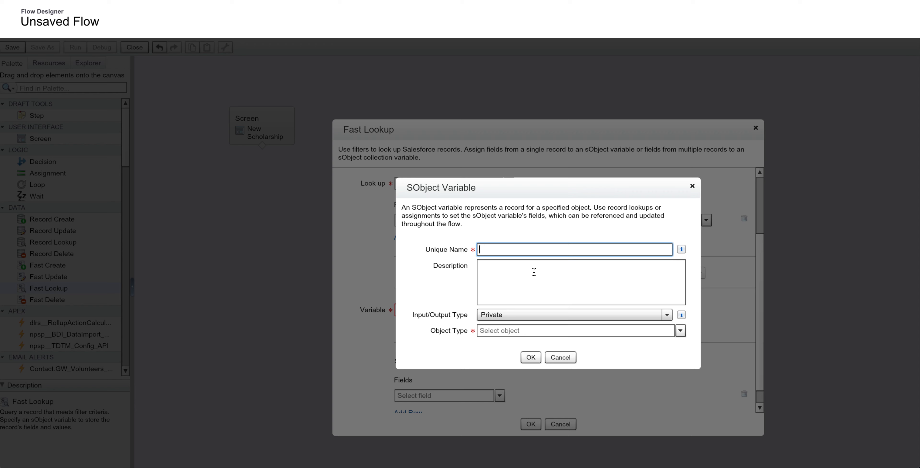
type("Account")
key("Tab")
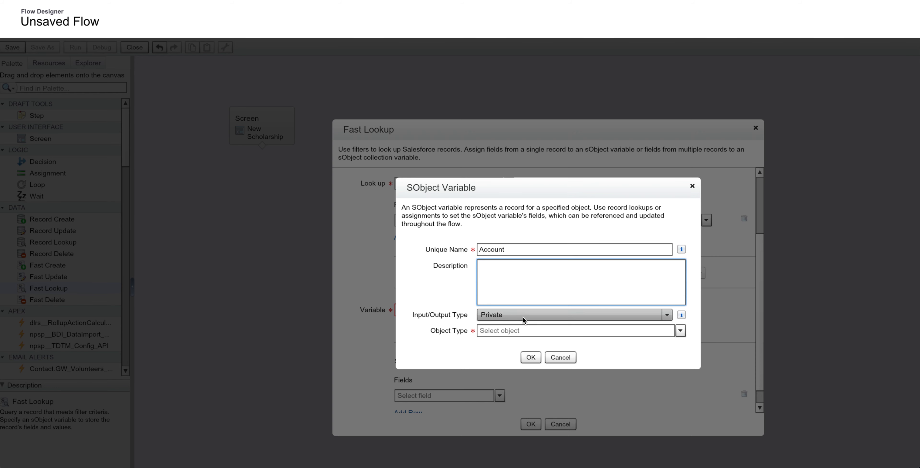
left_click(681, 331)
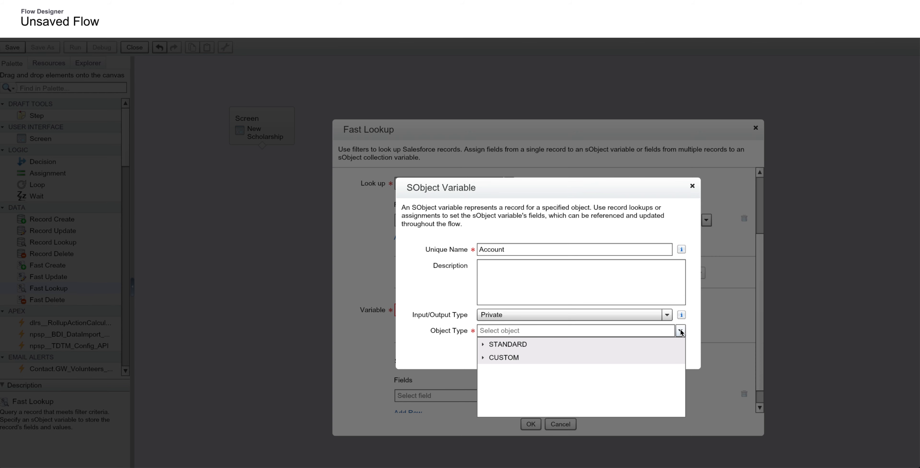
left_click(486, 346)
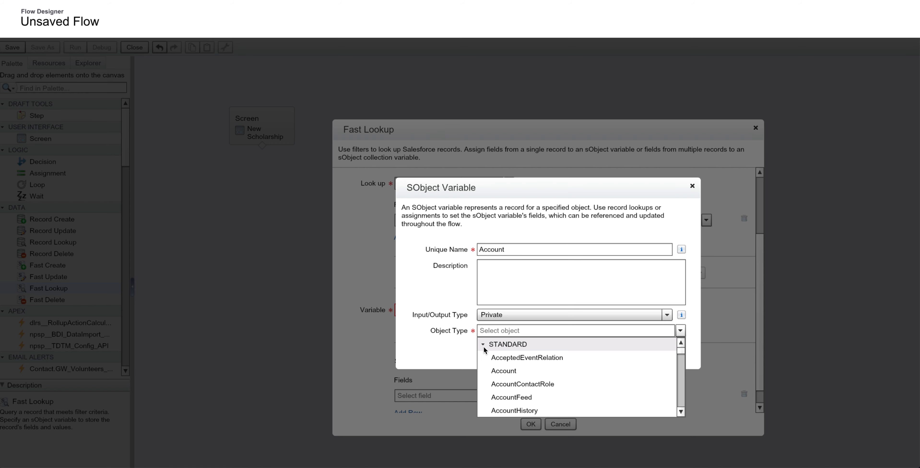
left_click(497, 372)
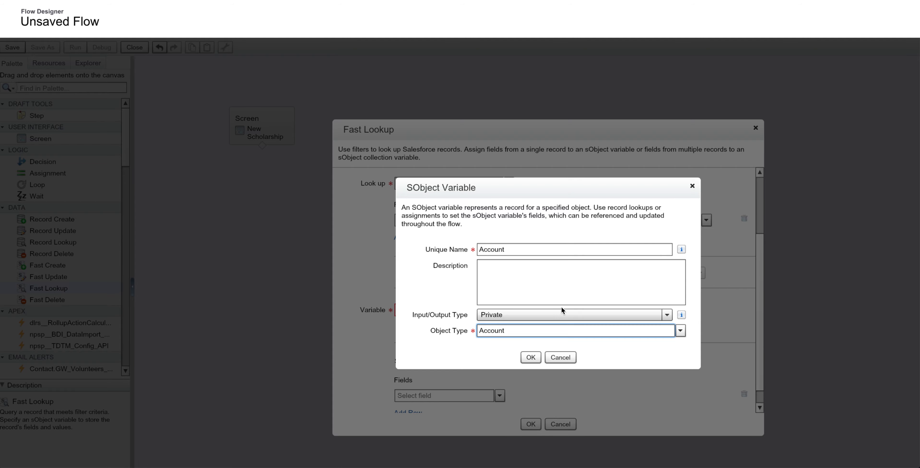
left_click(533, 358)
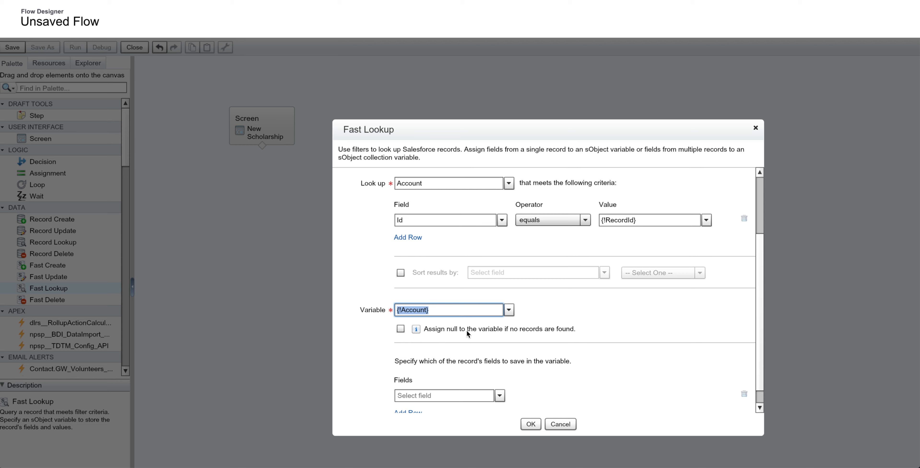
Step: Have the lookup assign null to the Account variable if no records are found, and save the record's Id field in it
left_click(400, 329)
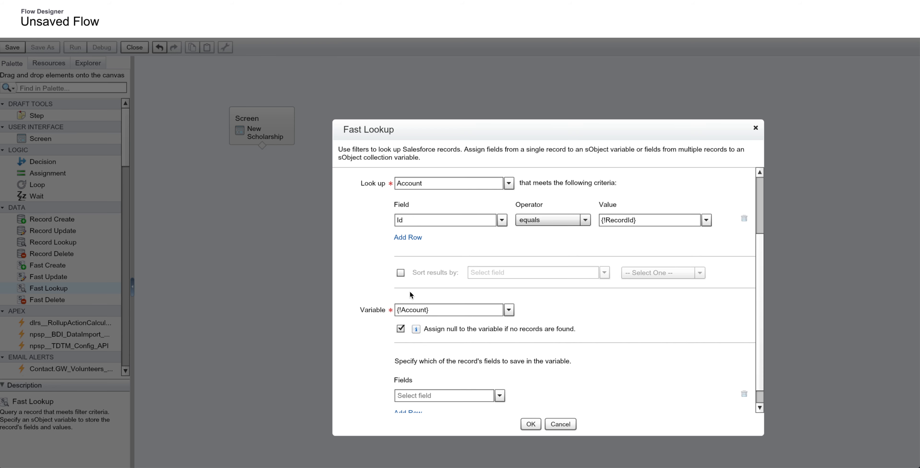
left_click(759, 300)
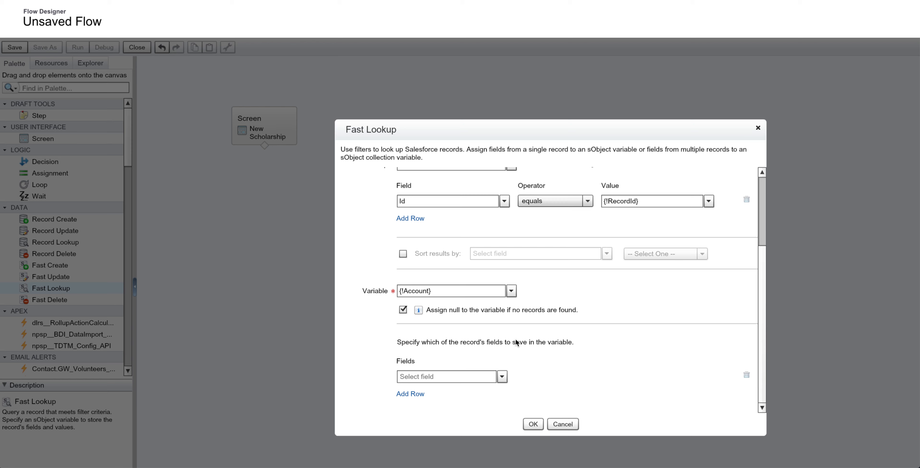
left_click(505, 380)
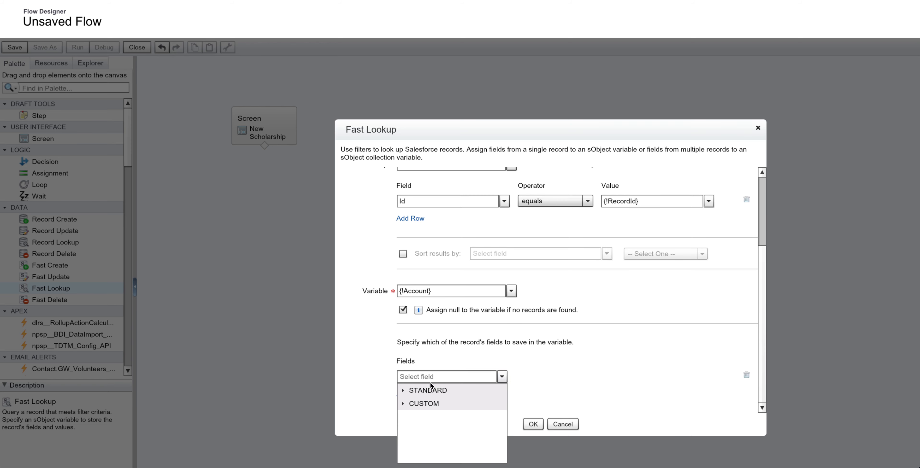
left_click(413, 356)
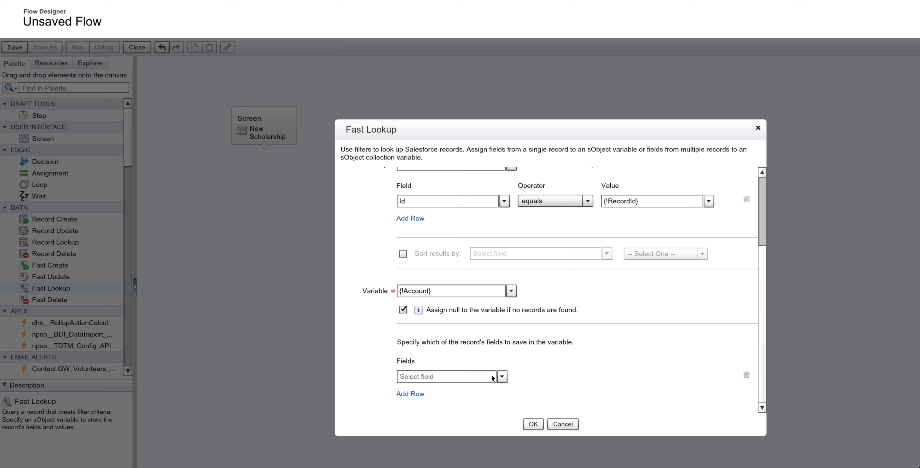
left_click(502, 380)
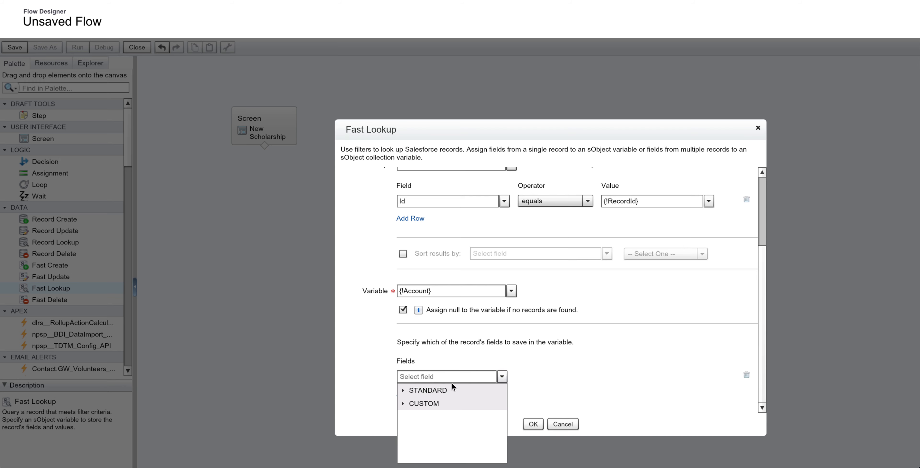
left_click(402, 391)
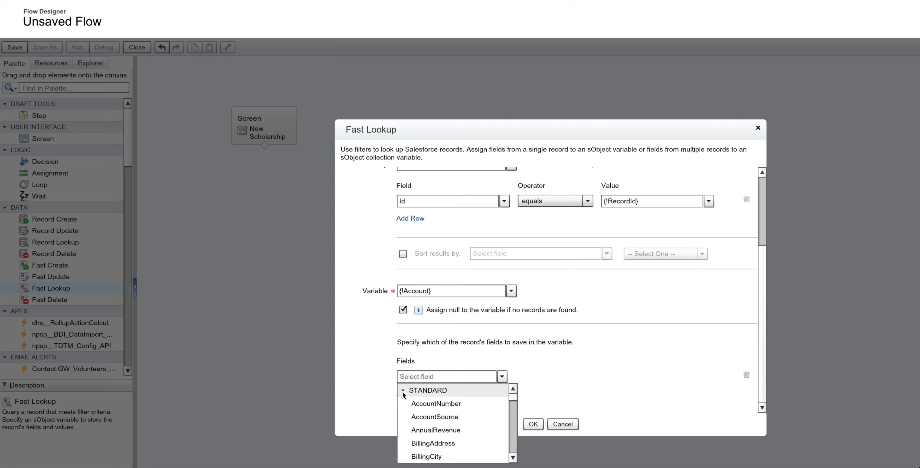
mouse_move(514, 397)
left_mouse_down()
mouse_move(514, 416)
mouse_move(513, 407)
left_mouse_up()
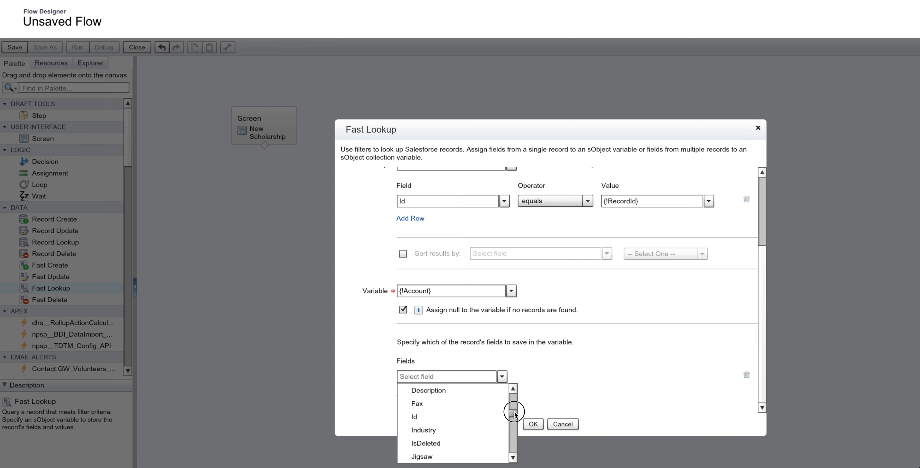
left_click(428, 416)
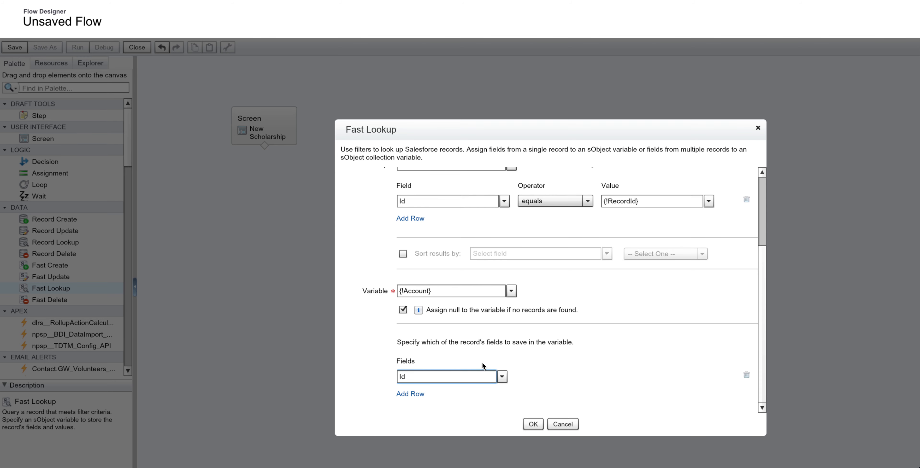
left_click(502, 378)
left_click(402, 390)
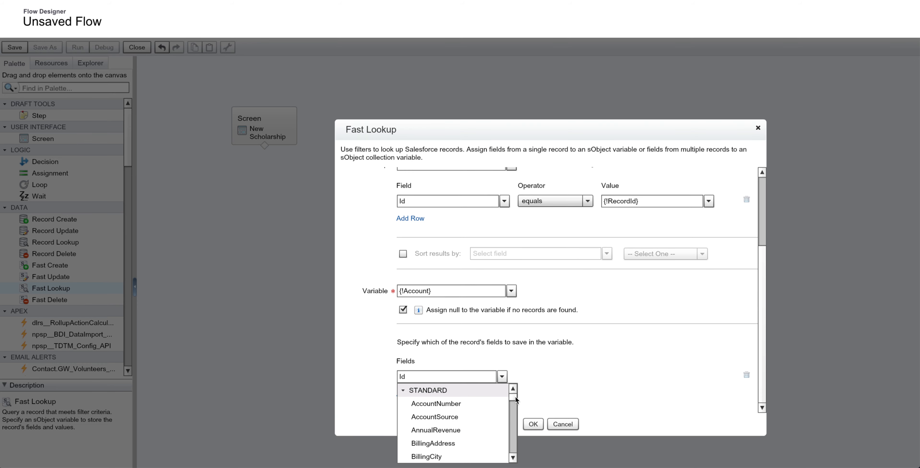
left_click(529, 376)
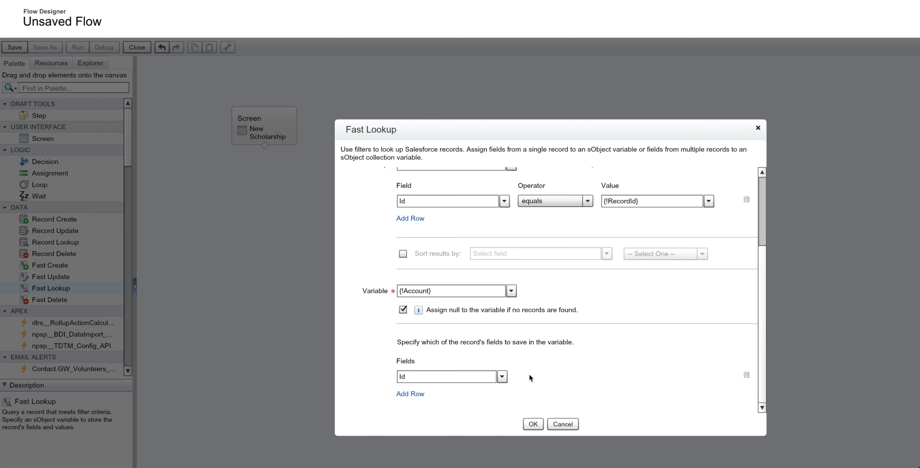
Step: Connect the completed Account Lookup element to the New Scholarship screen placed below it, and make the lookup the flow's start element
left_click(533, 425)
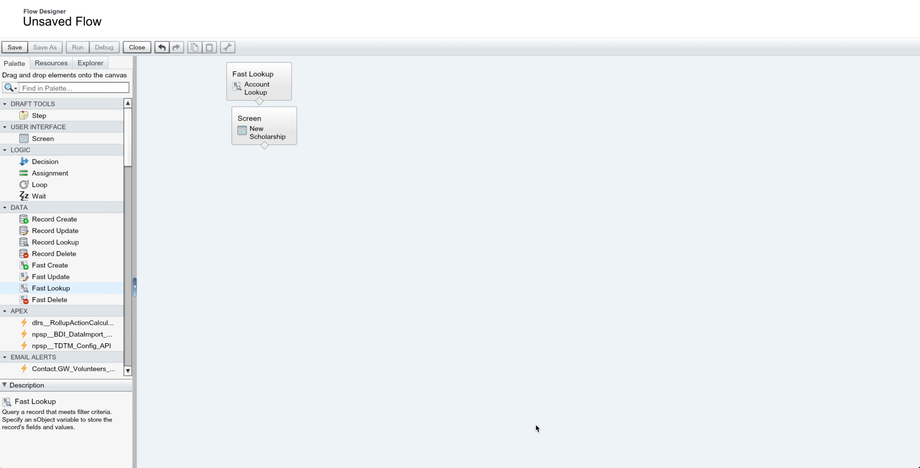
left_click_drag(257, 132, 255, 160)
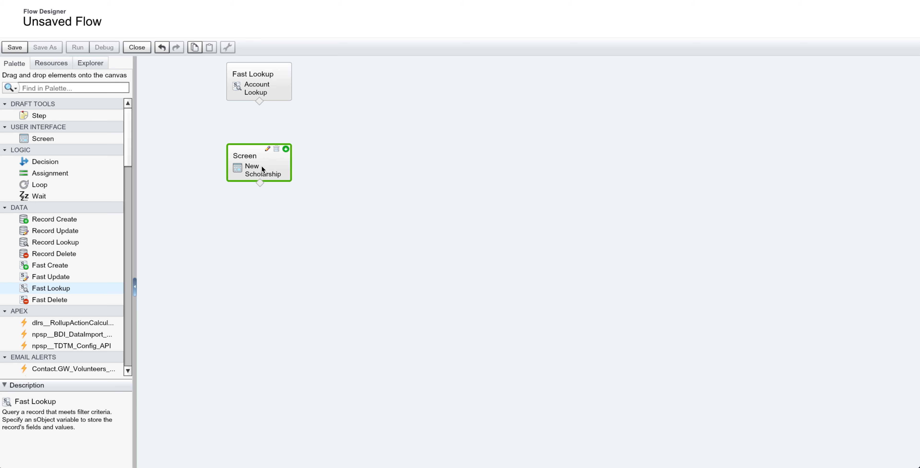
mouse_move(257, 103)
left_click_drag(259, 102, 258, 151)
left_click(285, 68)
left_click_drag(275, 84, 276, 106)
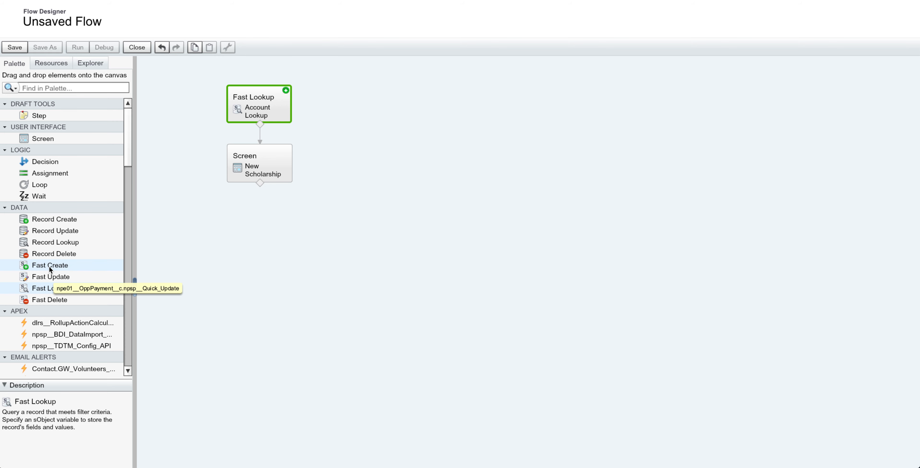
Step: Add a Fast Create element named Create Scholarship below the New Scholarship screen
left_click_drag(49, 269, 256, 231)
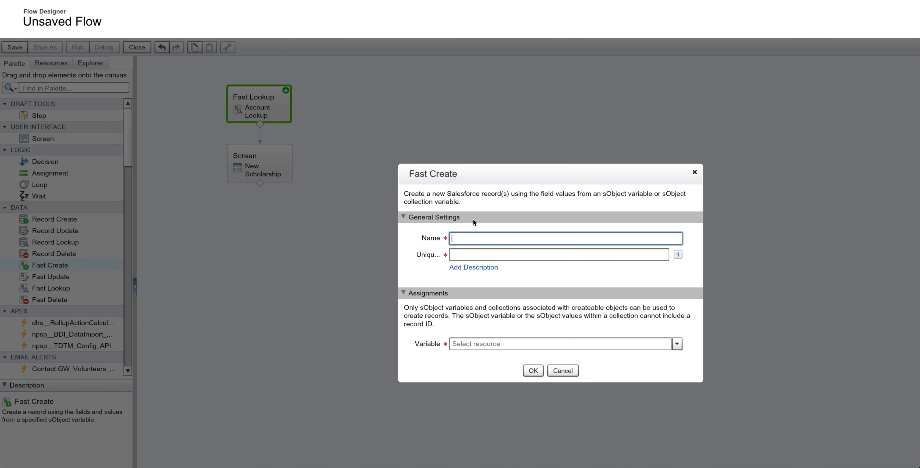
type("Create Scholarship")
key("Tab")
Step: Start a new SObject variable for the Fast Create assignment with the unique name Scholarship
left_click(481, 345)
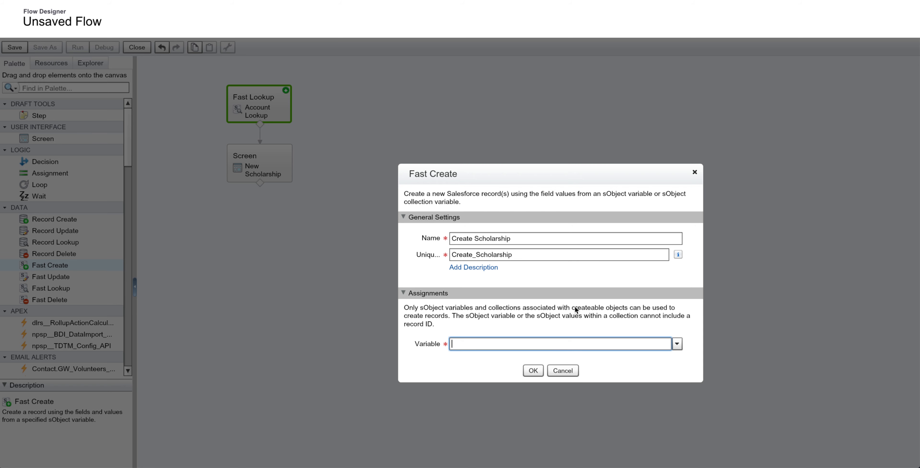
left_click(677, 344)
left_click(456, 370)
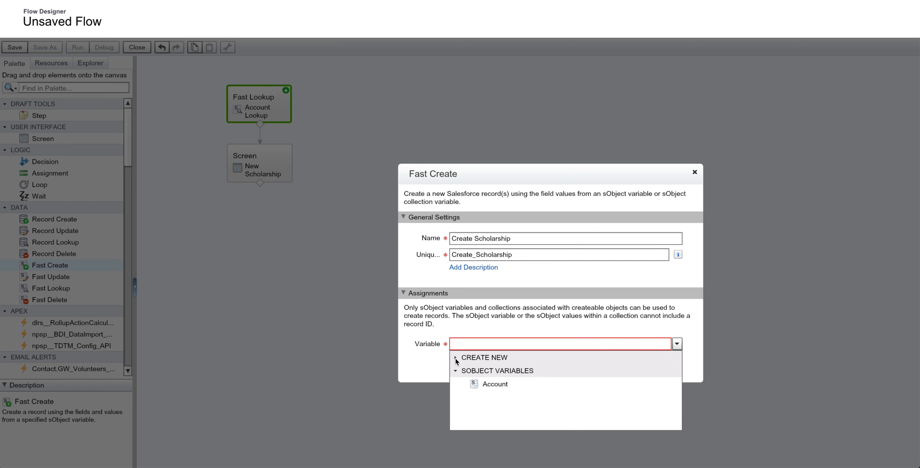
left_click(456, 357)
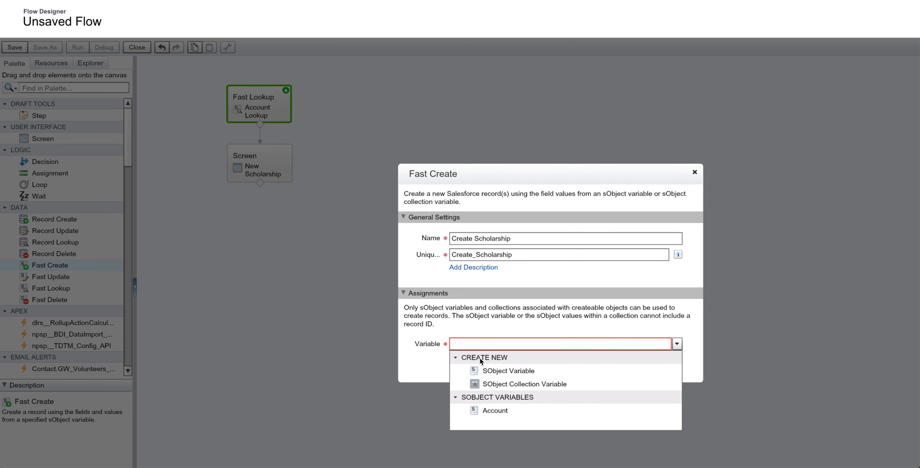
left_click(505, 372)
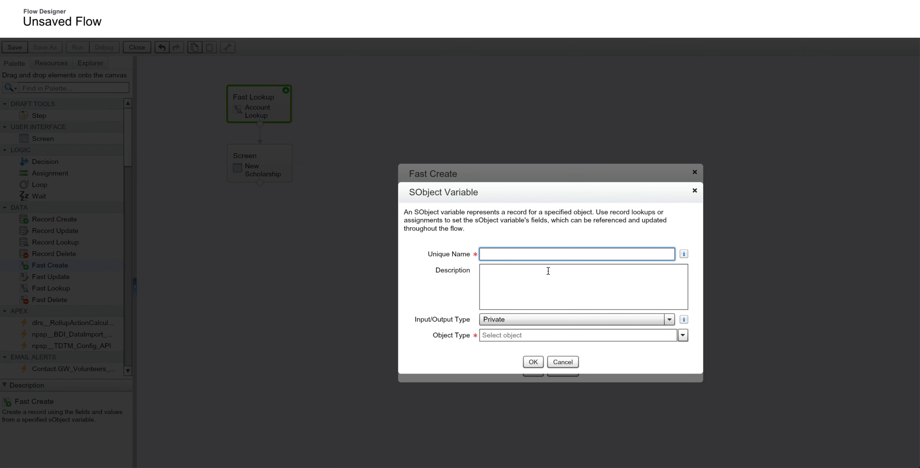
type("Scholarship")
left_click(549, 270)
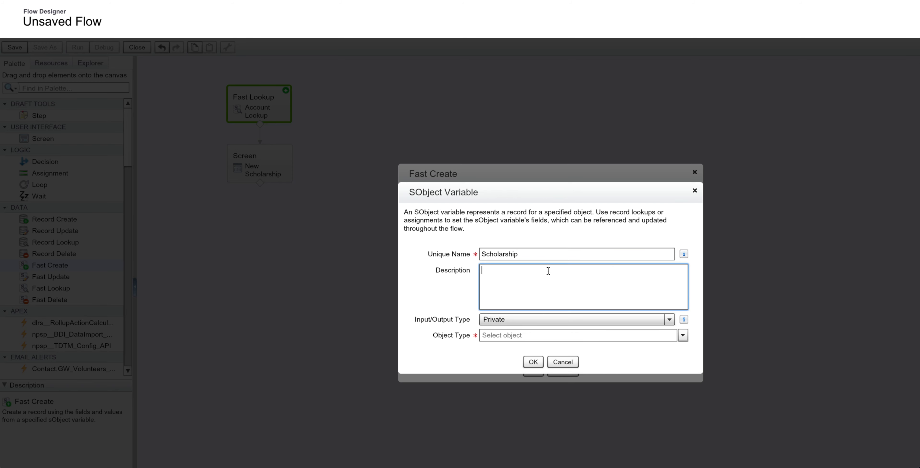
Step: Set the Scholarship variable's object type to Scholarship__c and complete the Create Scholarship element with it
left_click(682, 335)
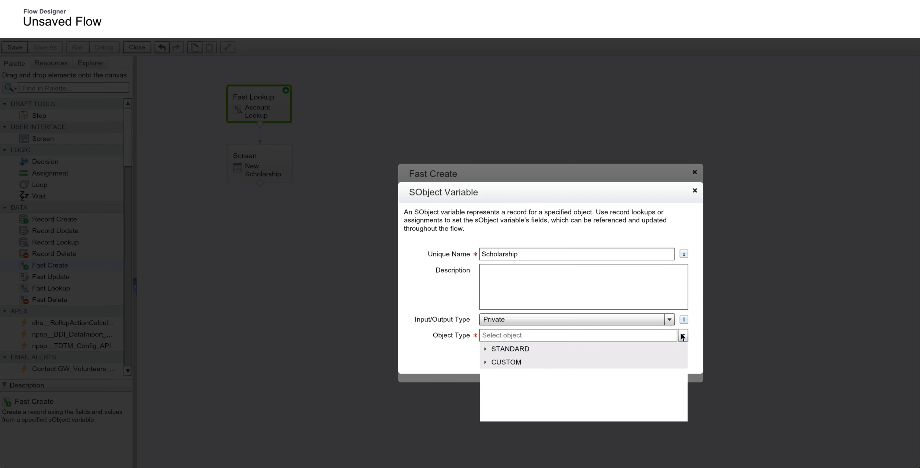
left_click(507, 335)
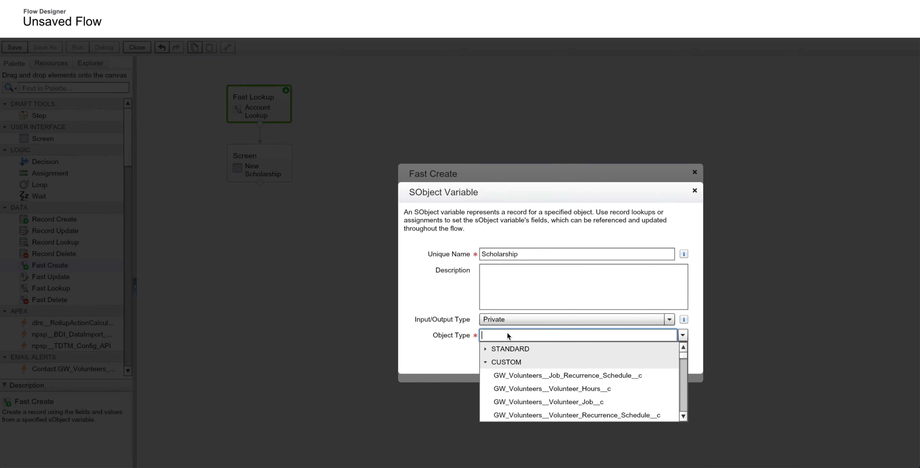
type("scho")
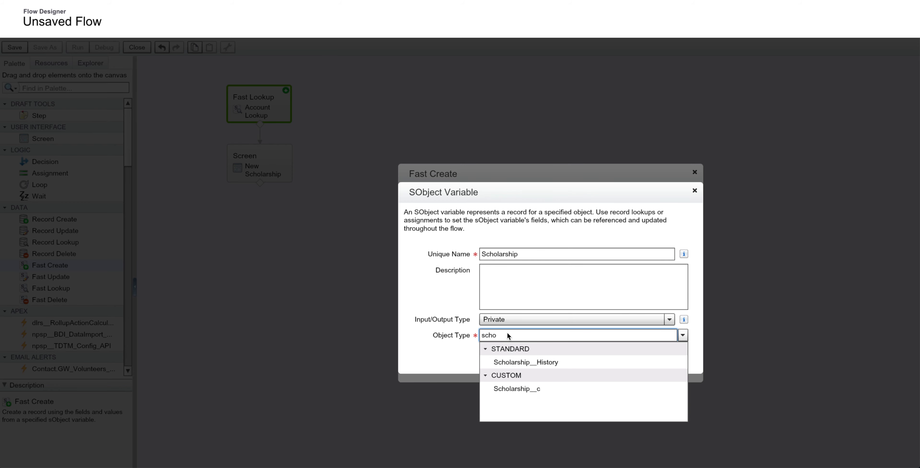
left_click(513, 389)
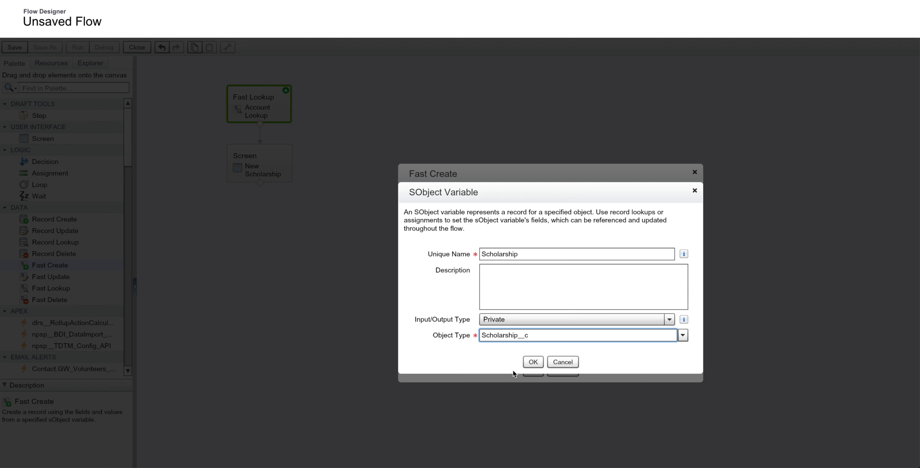
left_click(534, 363)
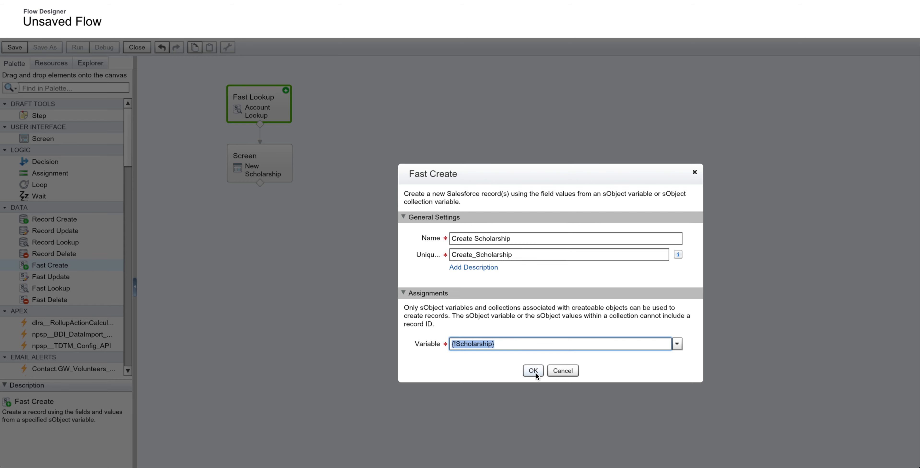
left_click(534, 371)
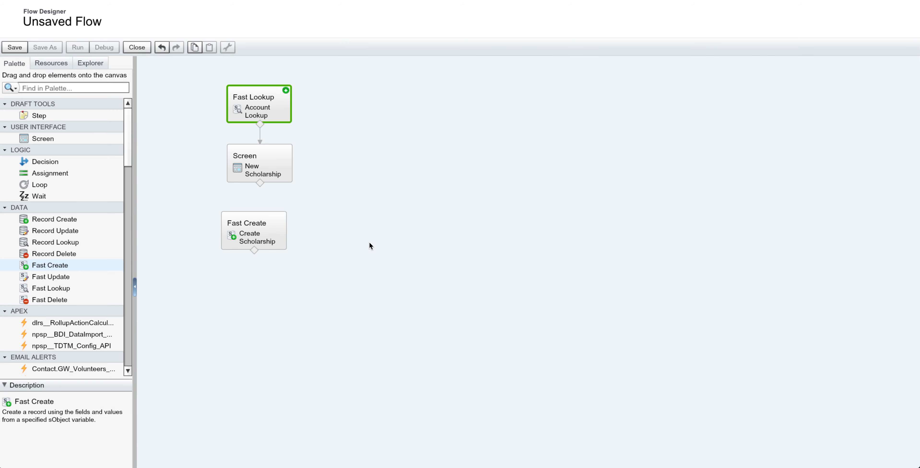
Step: Make room above Create Scholarship and add an Assignment element named Set Scholarship between it and the New Scholarship screen
left_click_drag(264, 244, 267, 279)
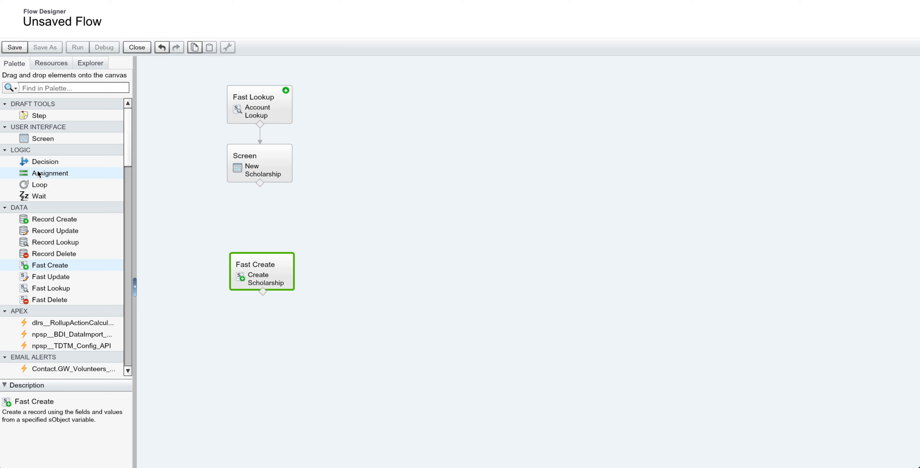
left_click_drag(38, 176, 257, 219)
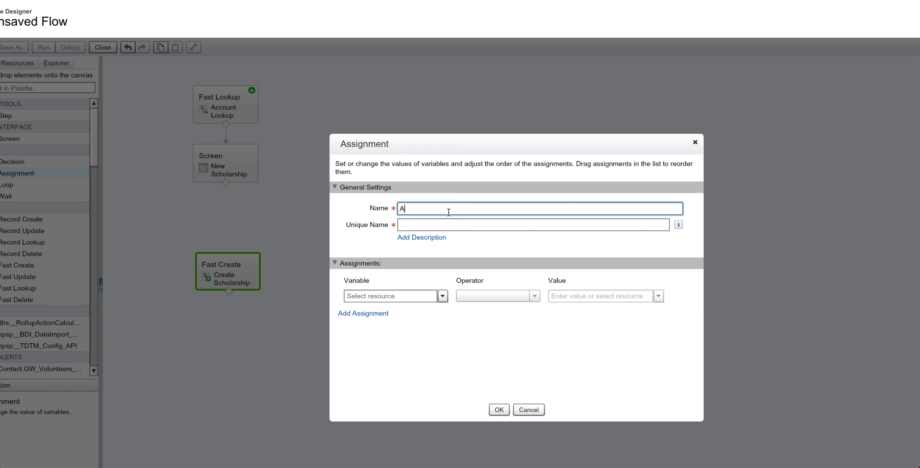
type("Set Scholarship")
key("Tab")
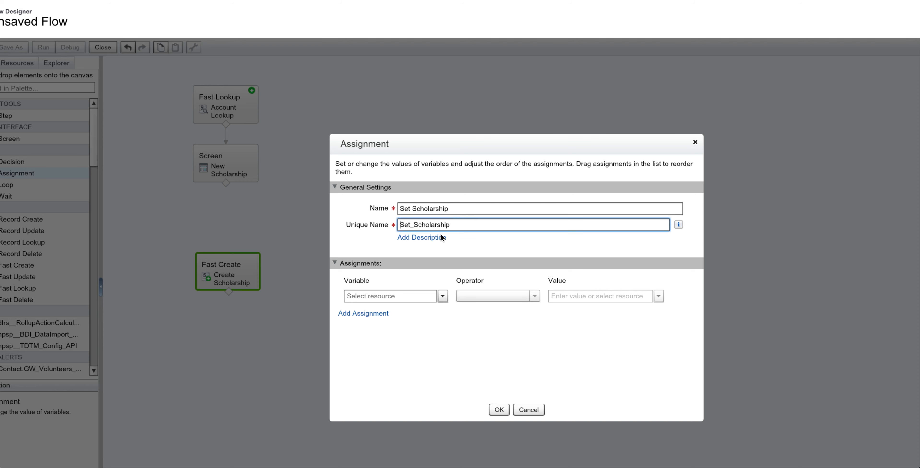
Step: Choose the Account__c field of the Scholarship SObject variable as the first assignment's variable
left_click(442, 297)
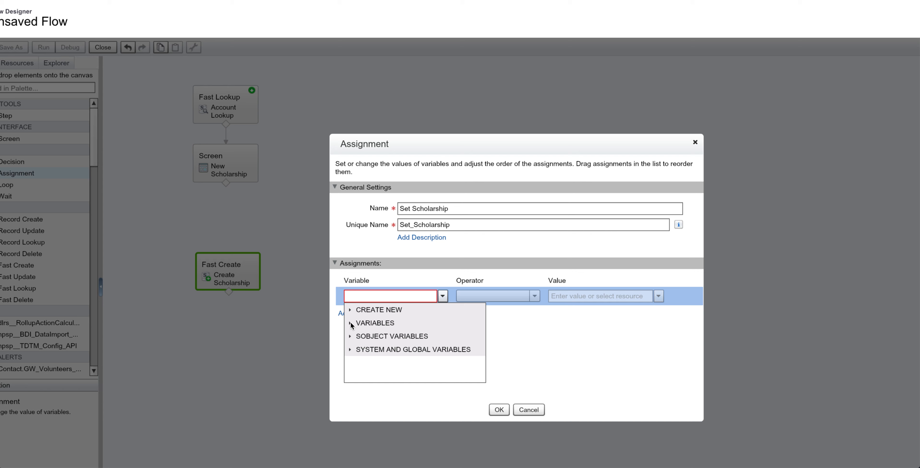
left_click(351, 337)
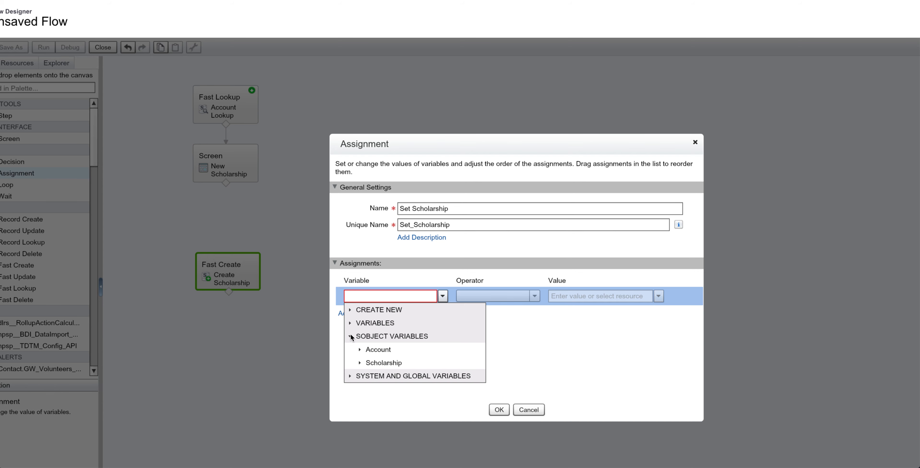
left_click(360, 362)
scroll(436, 348, "down", 3)
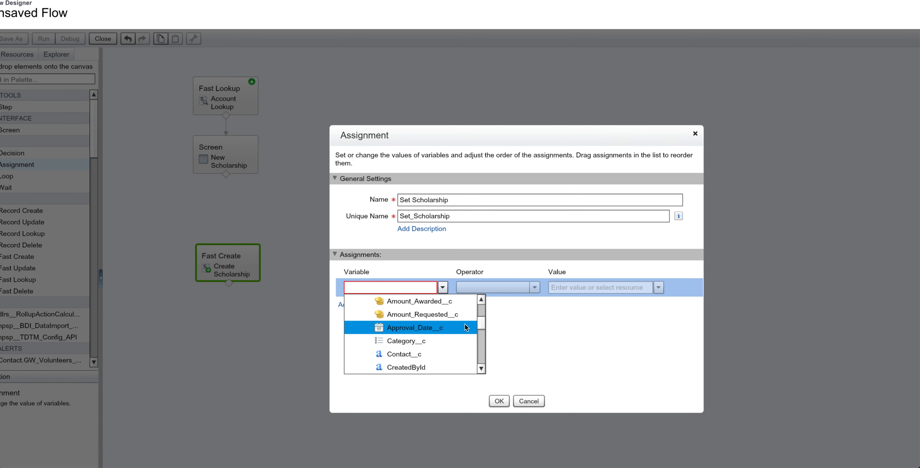
left_click_drag(482, 323, 482, 306)
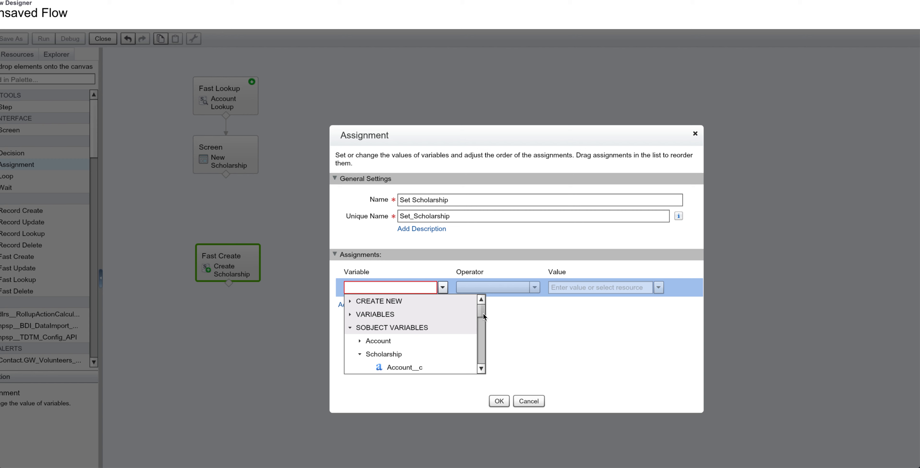
left_click_drag(483, 313, 483, 316)
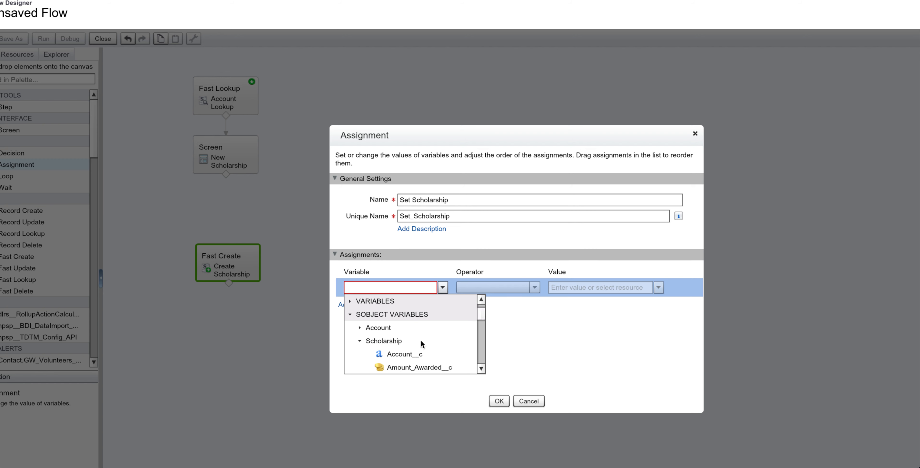
left_click(399, 354)
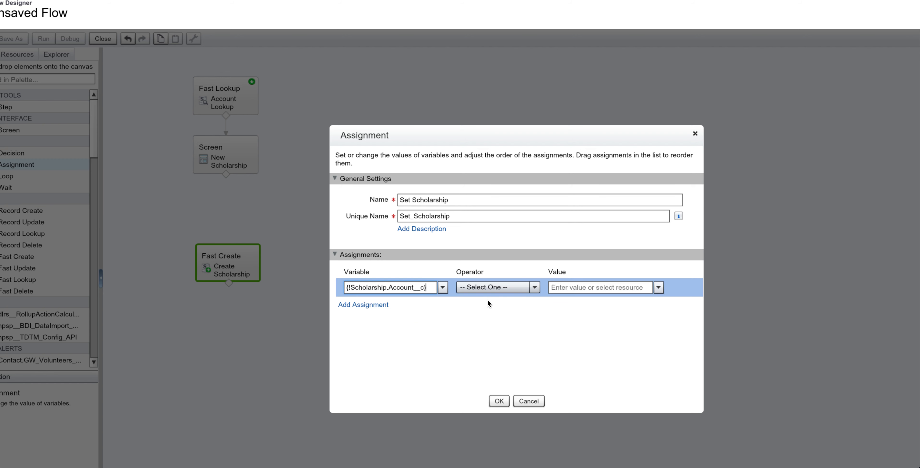
Step: Complete the Account__c assignment with the equals operator and the Id field of the Account SObject variable as its value
left_click(519, 292)
left_click(501, 313)
left_click(659, 288)
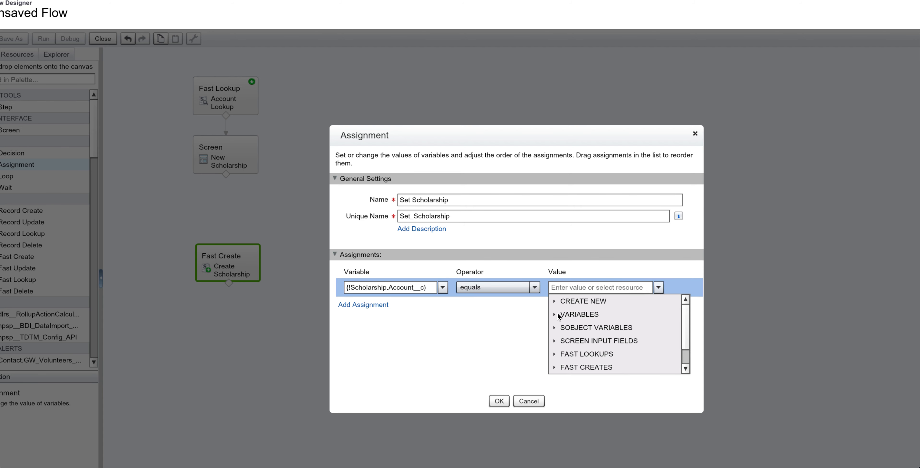
left_click(556, 330)
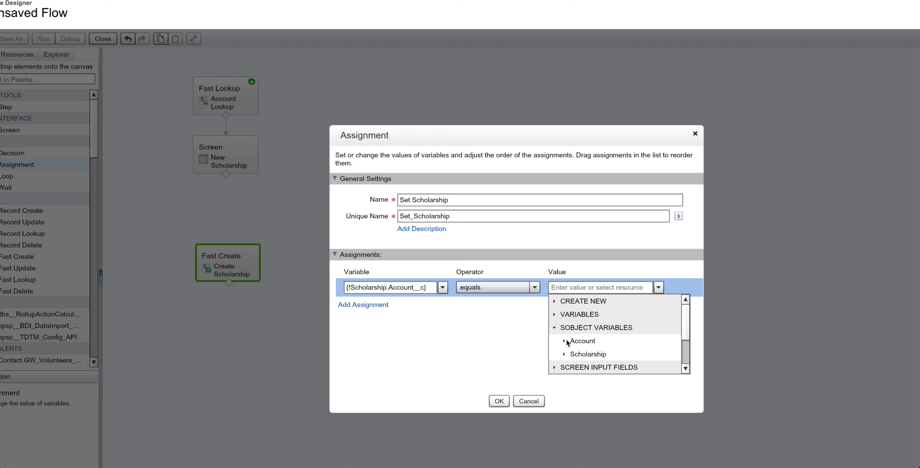
left_click(565, 341)
mouse_move(750, 307)
left_mouse_down()
mouse_move(754, 321)
mouse_move(748, 314)
left_mouse_up()
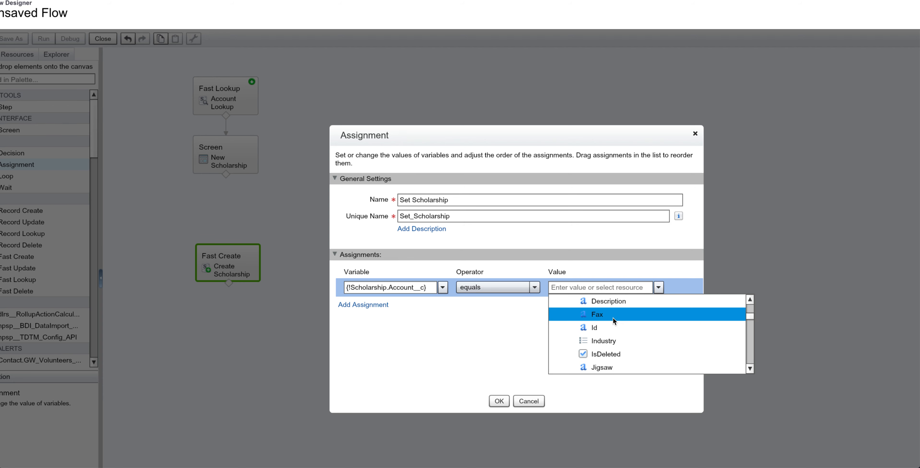
left_click(621, 326)
Step: Add a second assignment and choose the Approval_Date__c field of the Scholarship SObject variable as its variable
left_click(363, 305)
left_click(443, 306)
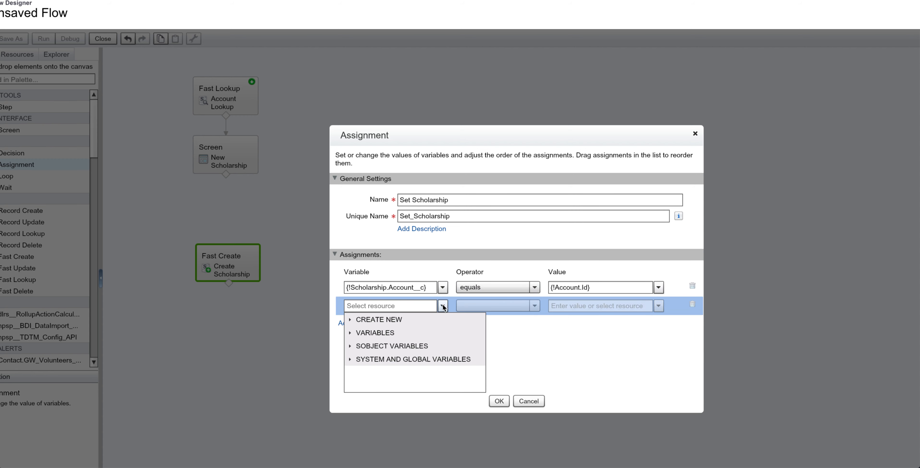
left_click(351, 332)
left_click(350, 333)
left_click(351, 346)
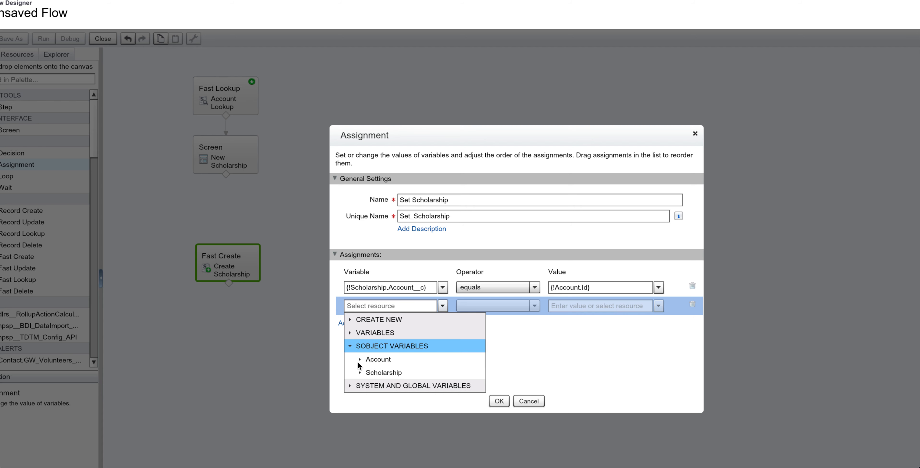
left_click(360, 372)
left_click_drag(483, 333, 485, 341)
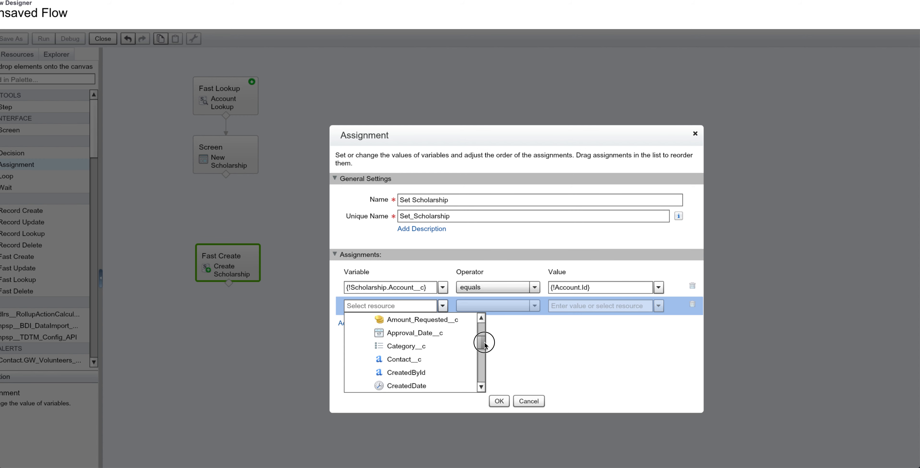
left_click(429, 333)
Step: Set the Approval_Date__c assignment's operator to equals and its value to the Approval_Date screen input field
left_click(534, 305)
left_click(496, 333)
left_click(590, 307)
left_click(657, 307)
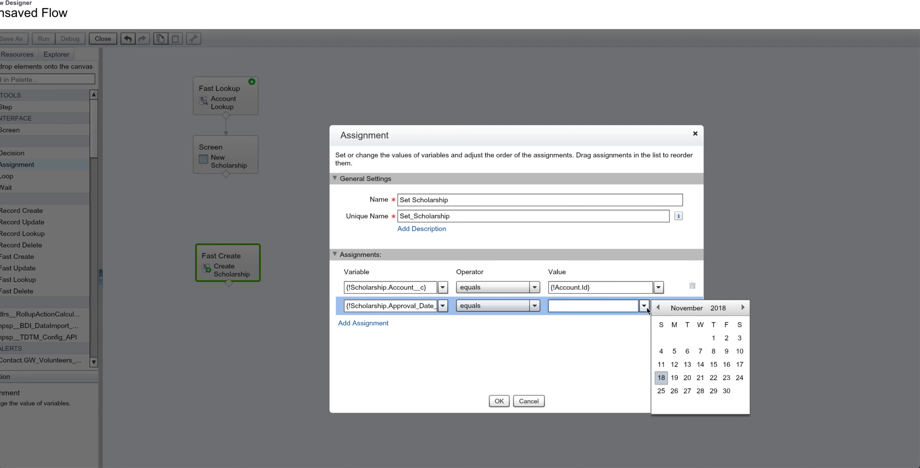
left_click(644, 306)
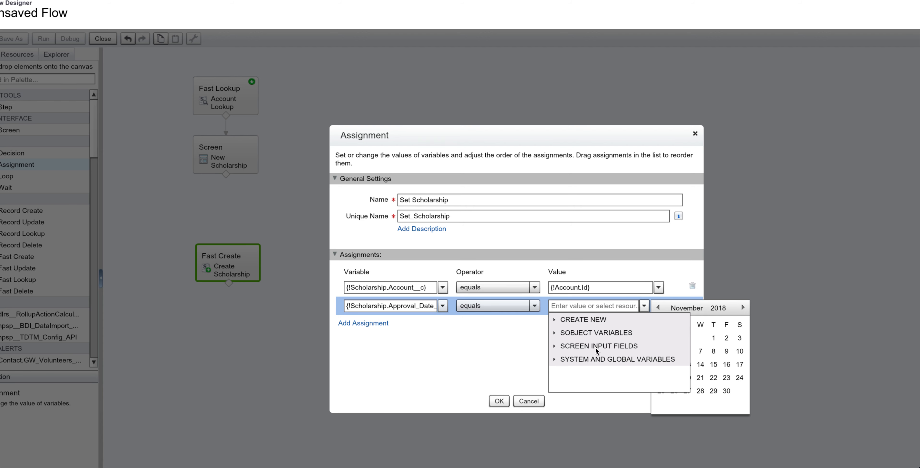
left_click(556, 346)
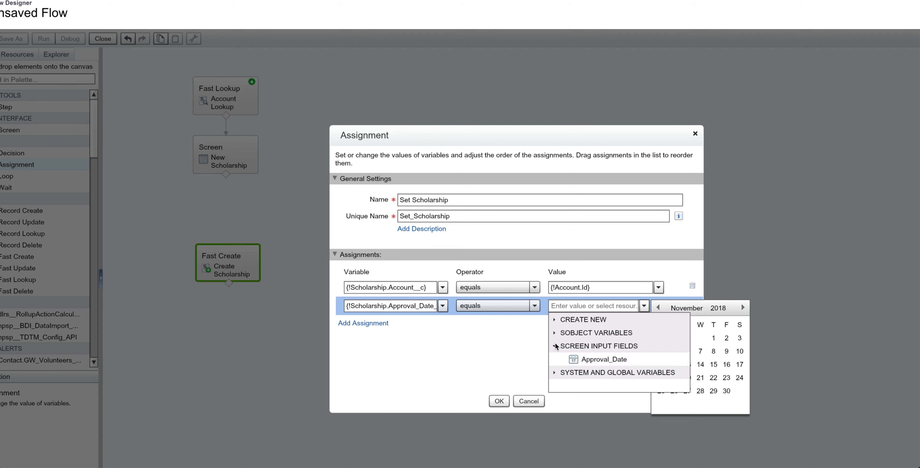
left_click(594, 360)
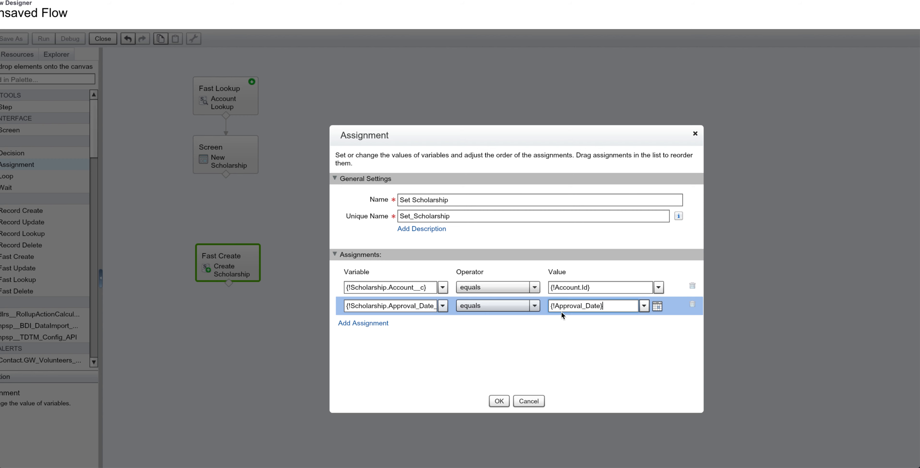
Step: Add a third assignment and choose the Scholarship SObject variable's Amount_Requested__c field as its variable
left_click(372, 324)
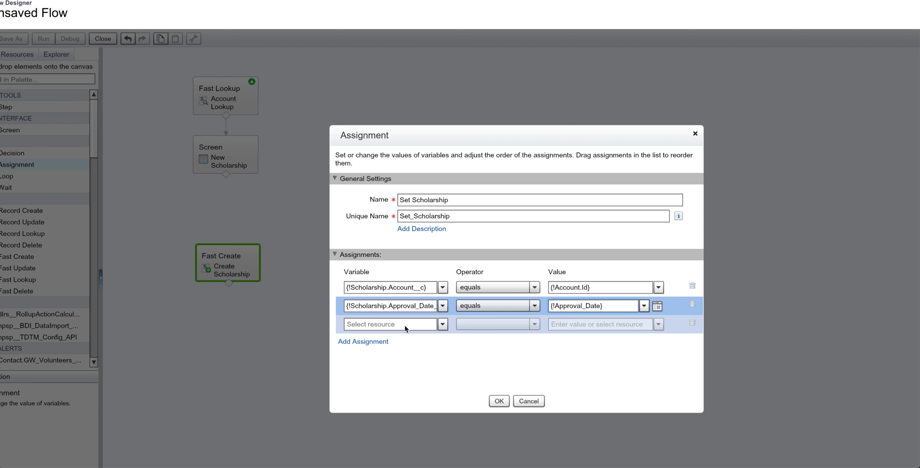
left_click(443, 325)
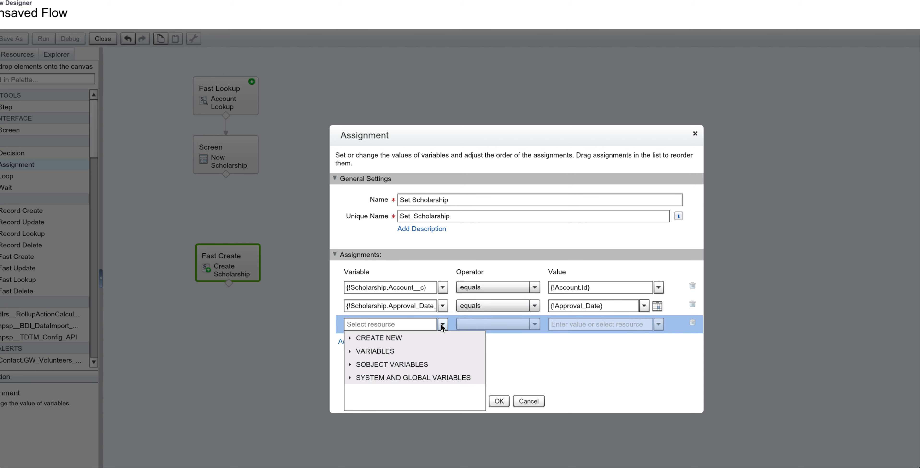
left_click(351, 364)
left_click(360, 390)
left_click_drag(481, 348, 482, 361)
left_click(444, 350)
Step: Set the Amount_Requested__c assignment's operator to equals and its value to the Amount_Requested screen input field
left_click(518, 329)
left_click(506, 349)
left_click(576, 326)
left_click(658, 325)
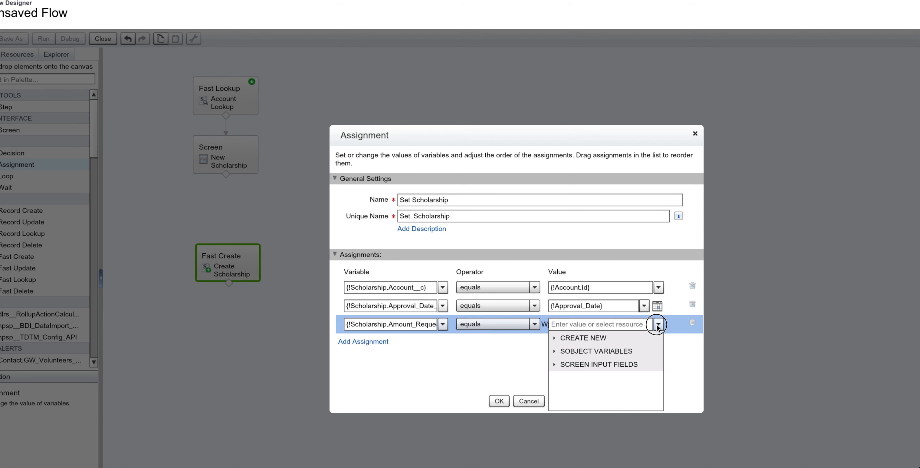
left_click(555, 363)
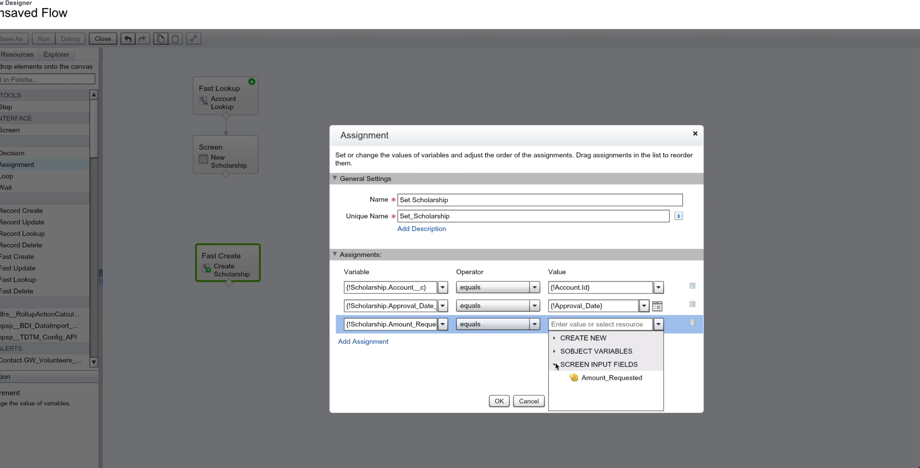
left_click(600, 378)
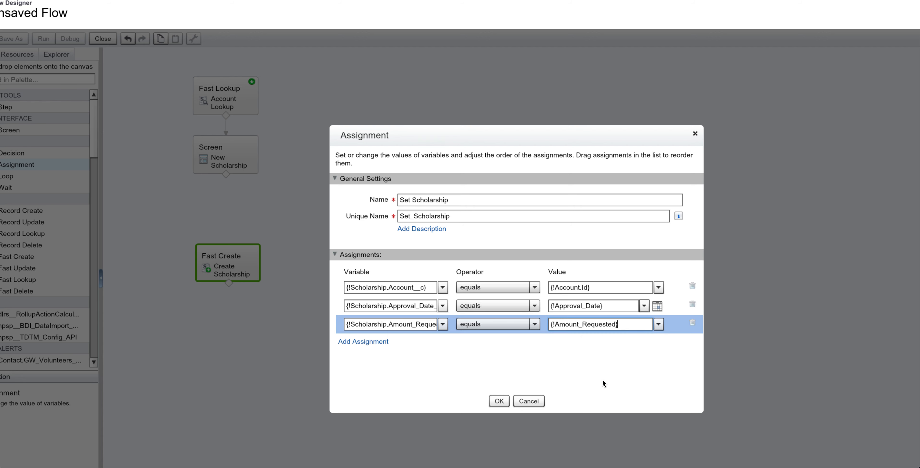
left_click(375, 342)
left_click(598, 343)
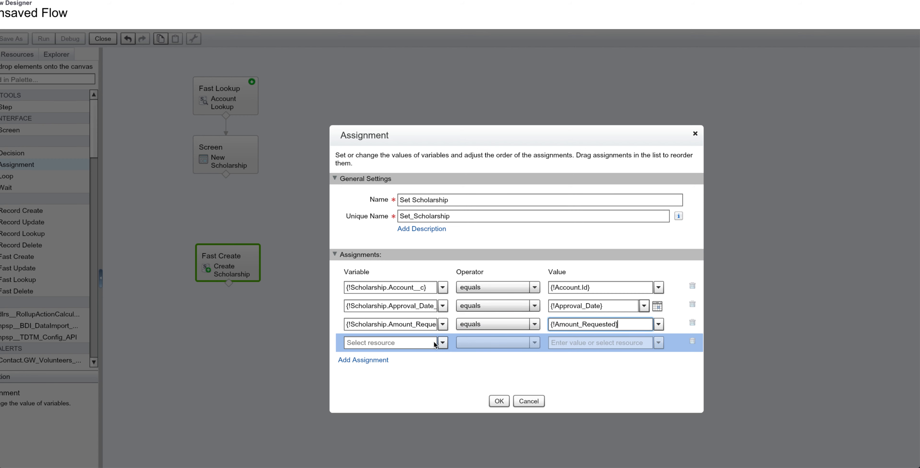
left_click(443, 343)
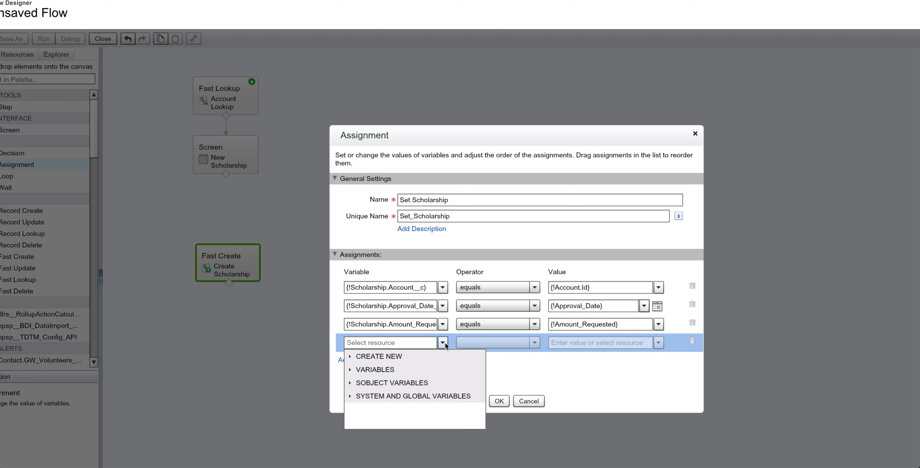
left_click(445, 343)
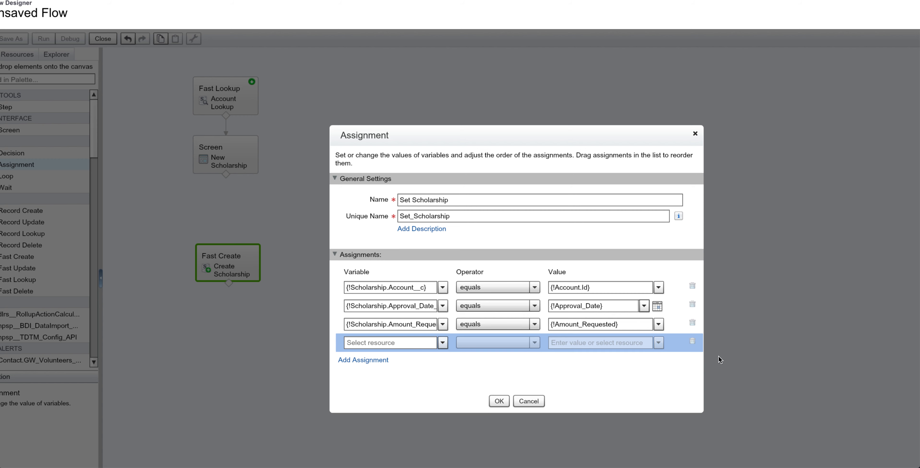
left_click(692, 342)
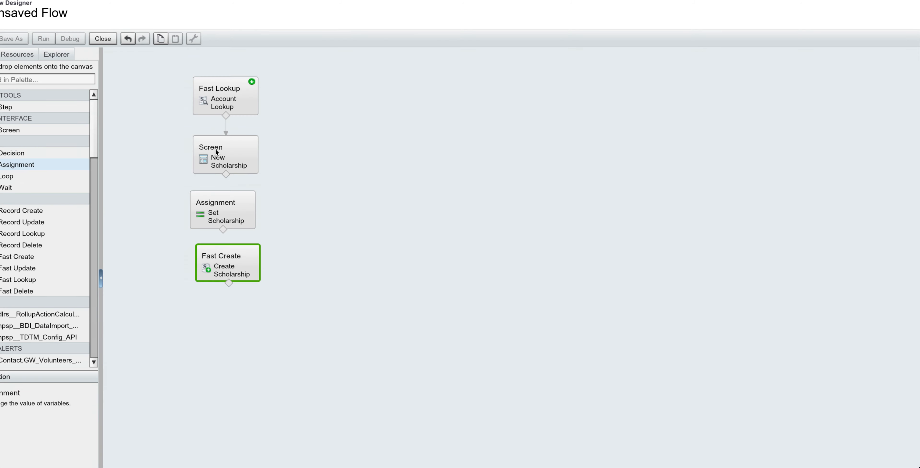
Step: Examine the fields of the New Scholarship screen and the Name field's settings, and close the screen without changes
left_click(214, 148)
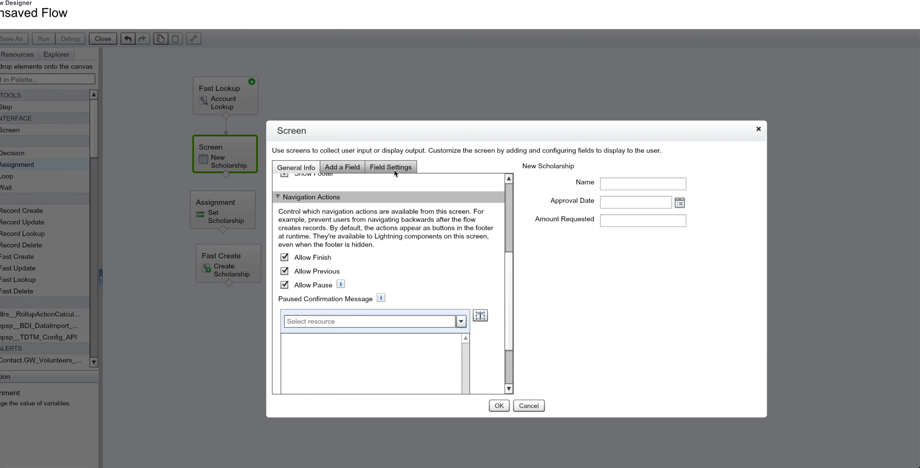
left_click(392, 170)
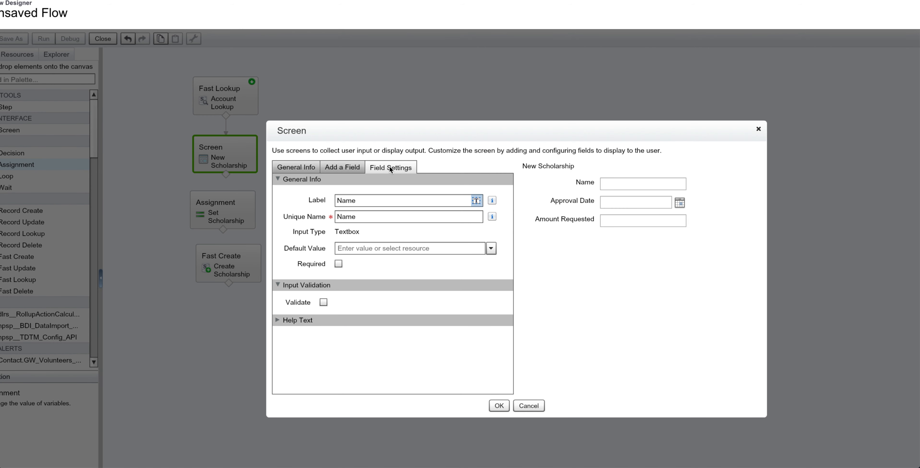
left_click(361, 167)
left_click(411, 168)
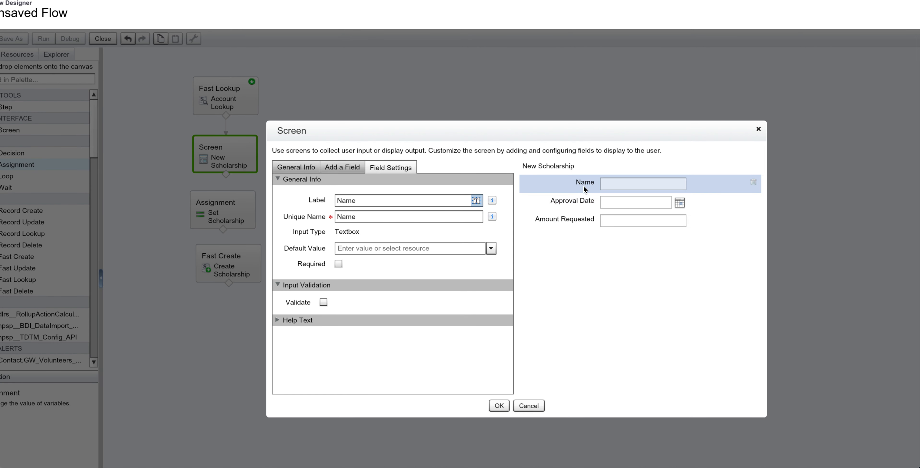
left_click(528, 406)
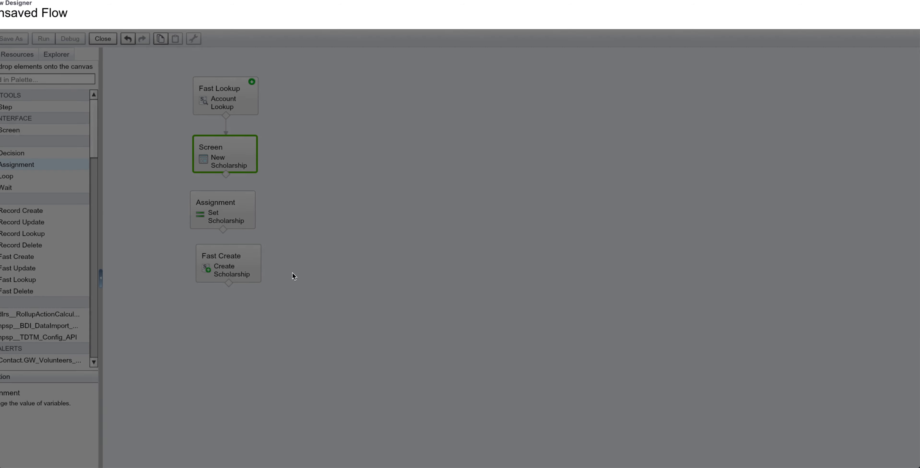
Step: Reopen the Set Scholarship assignment and add a fourth row with the Scholarship SObject variable's Name field as its variable
double_click(223, 211)
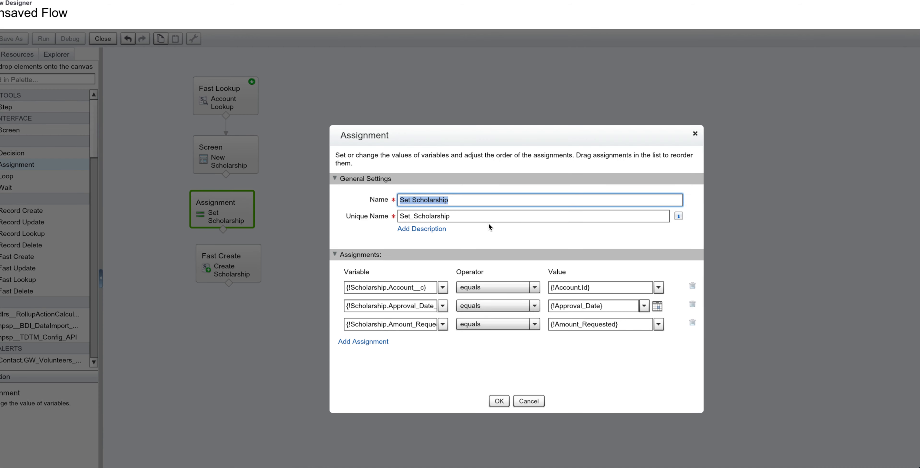
left_click(366, 343)
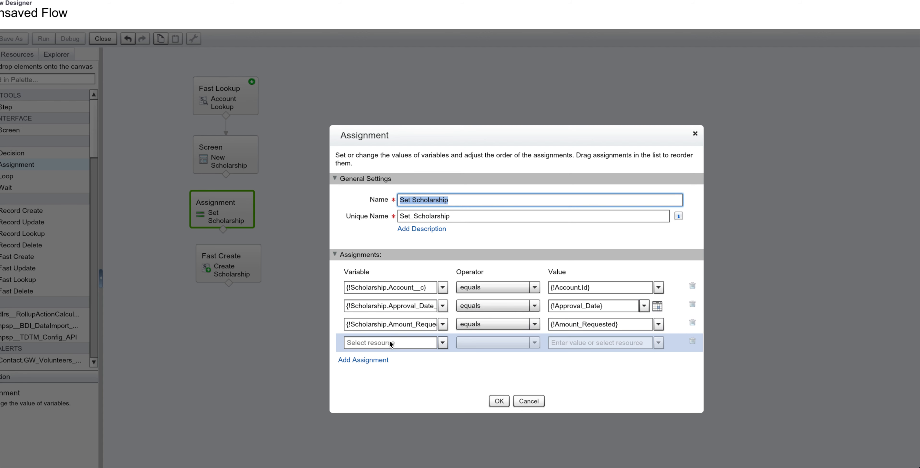
left_click(443, 343)
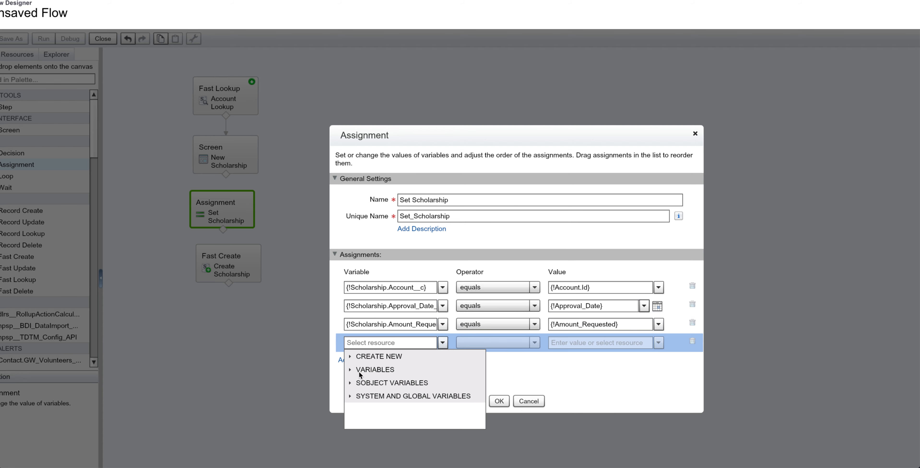
left_click(355, 383)
left_click(360, 409)
left_click_drag(481, 364, 481, 408)
left_click(416, 396)
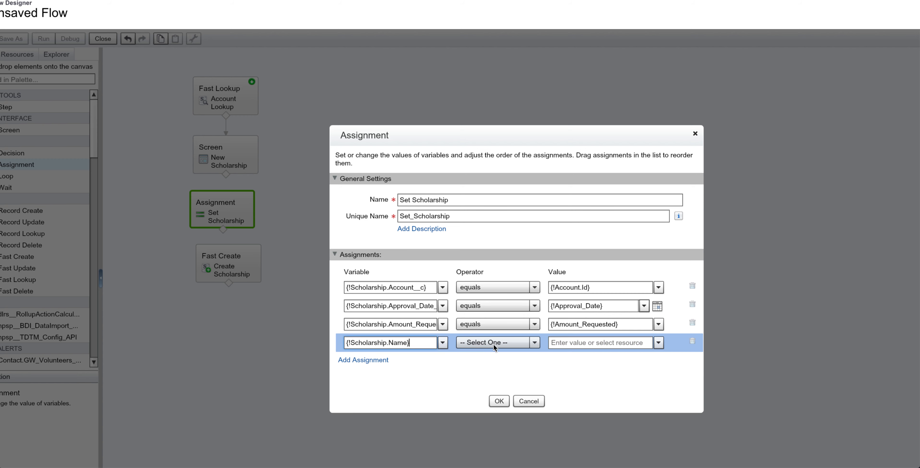
Step: Set the Scholarship Name assignment to equals the Name screen input field and accept the Set Scholarship element
left_click(495, 343)
left_click(518, 365)
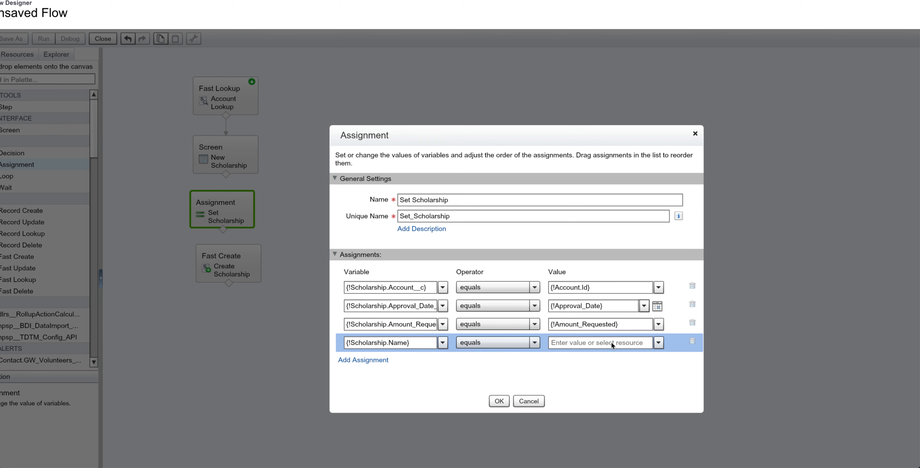
left_click(659, 344)
left_click(556, 397)
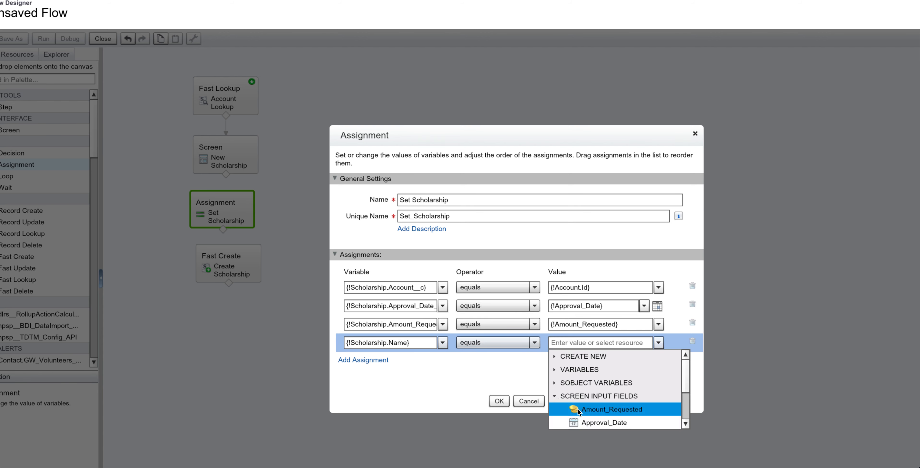
left_click_drag(685, 379, 686, 388)
left_click(596, 411)
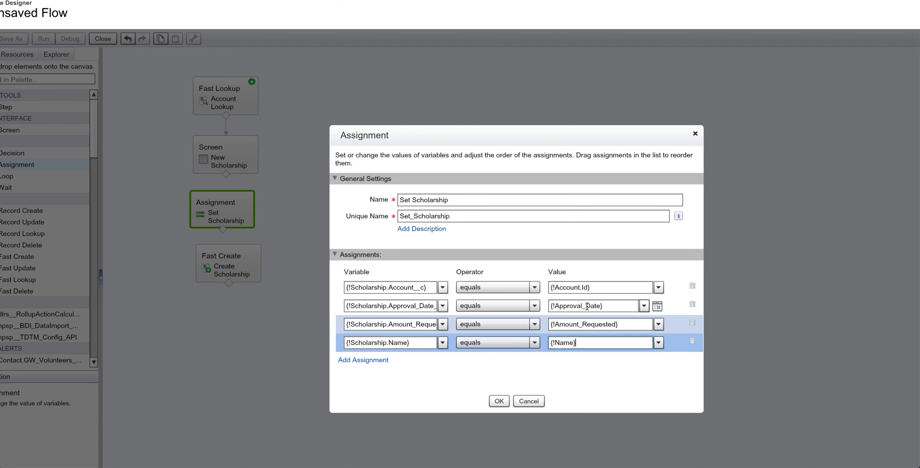
left_click_drag(551, 288, 592, 288)
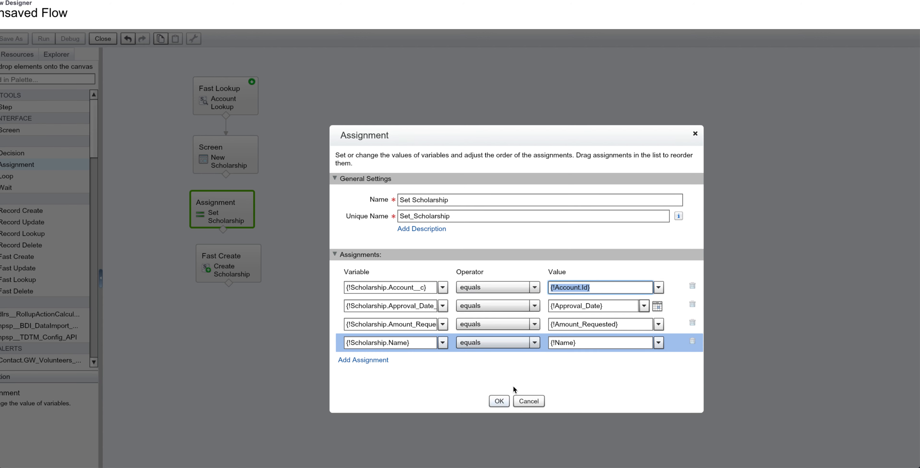
left_click(499, 401)
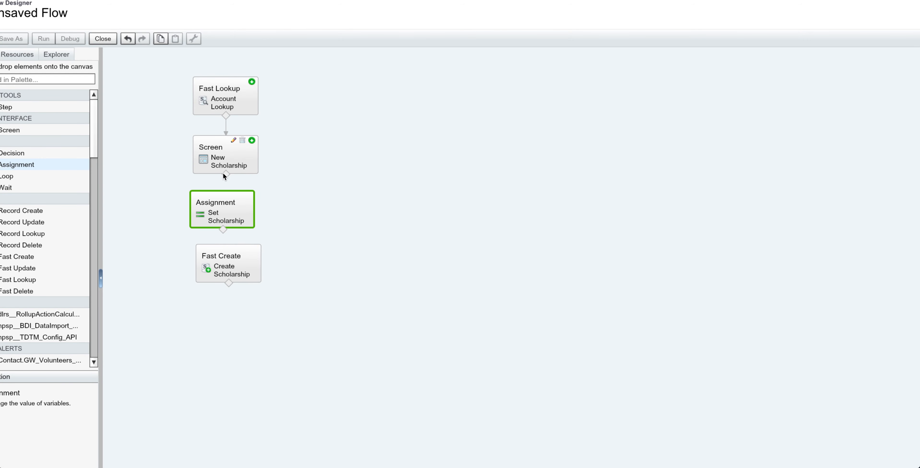
Step: Connect New Scholarship to Set Scholarship and Set Scholarship to Create Scholarship, spacing the elements out below each other
left_click_drag(226, 173, 235, 217)
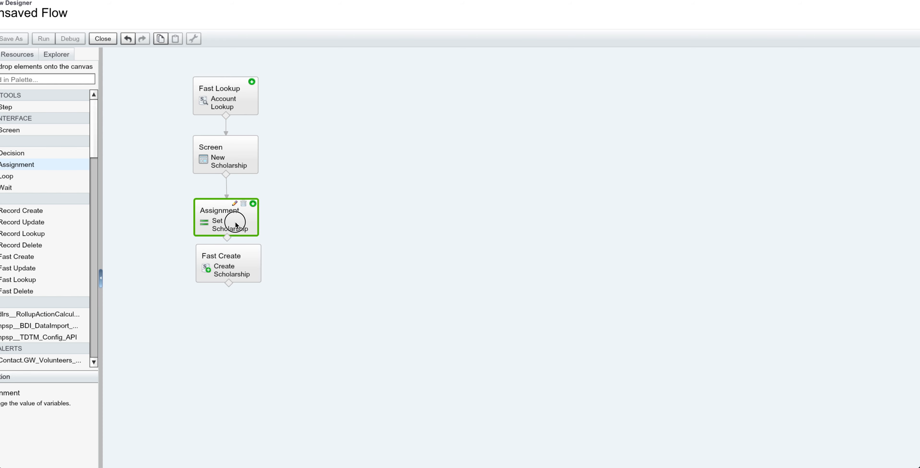
left_click_drag(228, 274, 230, 293)
left_click_drag(226, 238, 228, 272)
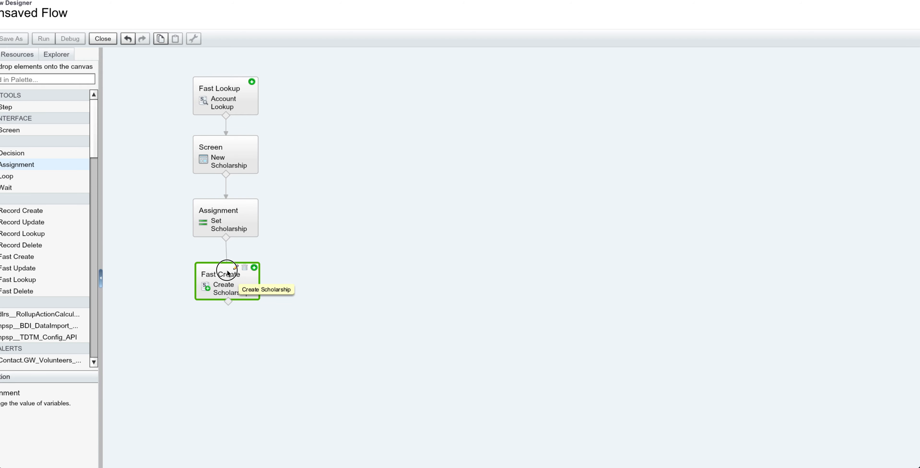
Step: Check the Create Scholarship element's Scholarship variable, accept the element unchanged and align it below Set Scholarship
double_click(232, 286)
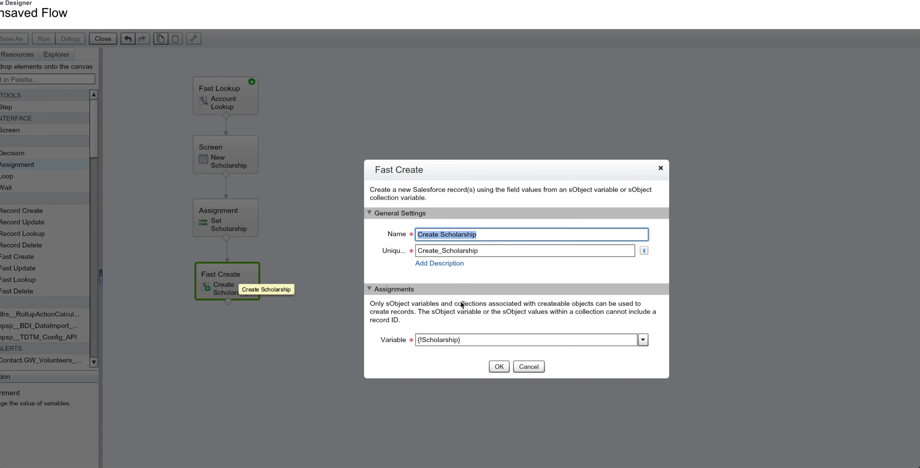
left_click(499, 367)
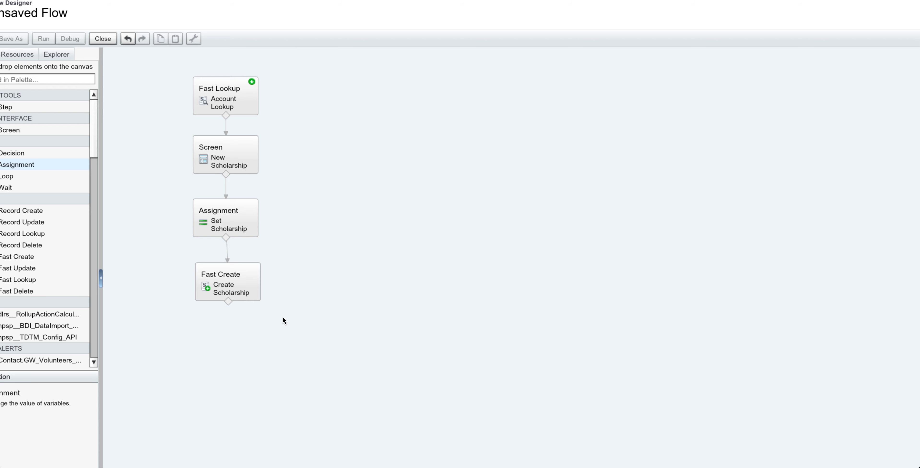
left_click(234, 300)
left_click_drag(234, 298, 233, 298)
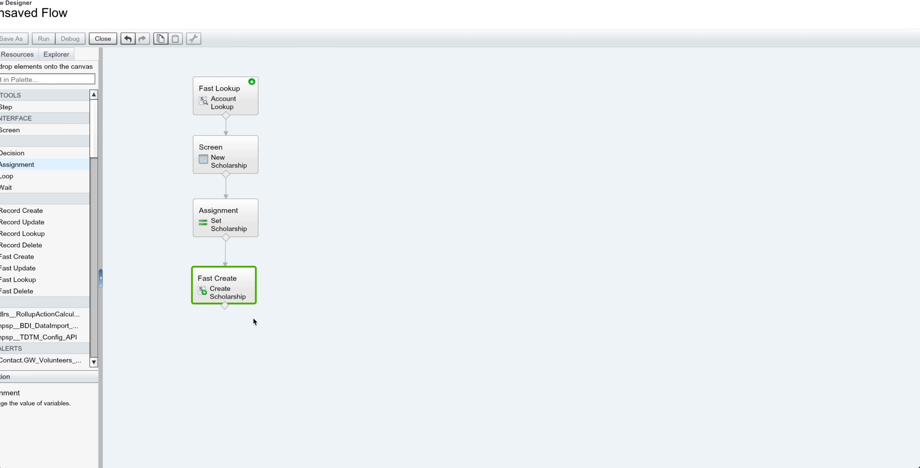
mouse_move(227, 287)
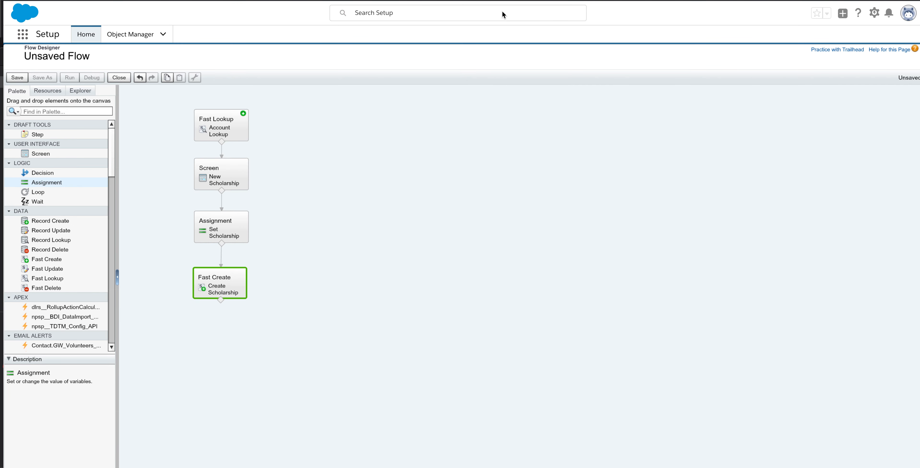
Step: Save the flow as Scholarship Create with unique name Scholarship_Create and type Screen Flow
left_click(20, 78)
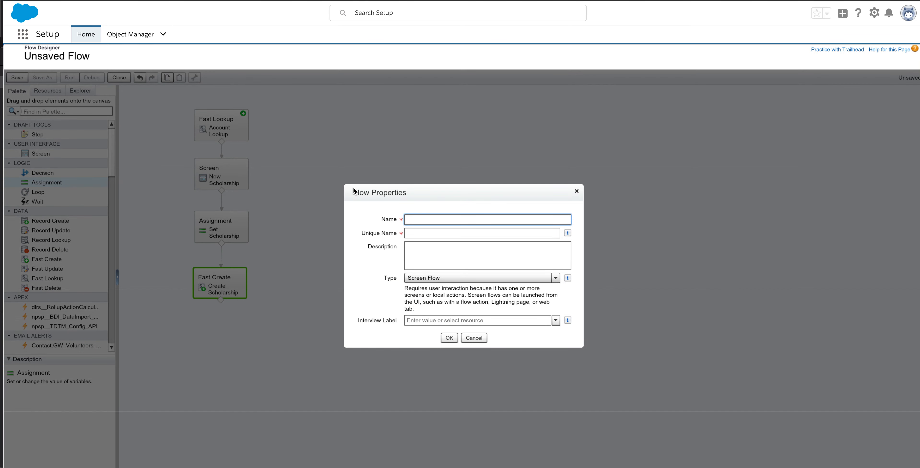
type("Scholarship Create")
key("Tab")
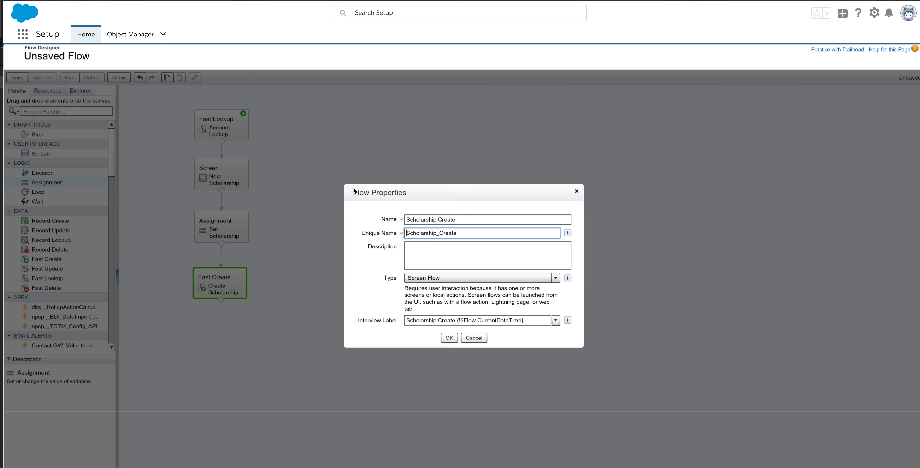
left_click(556, 278)
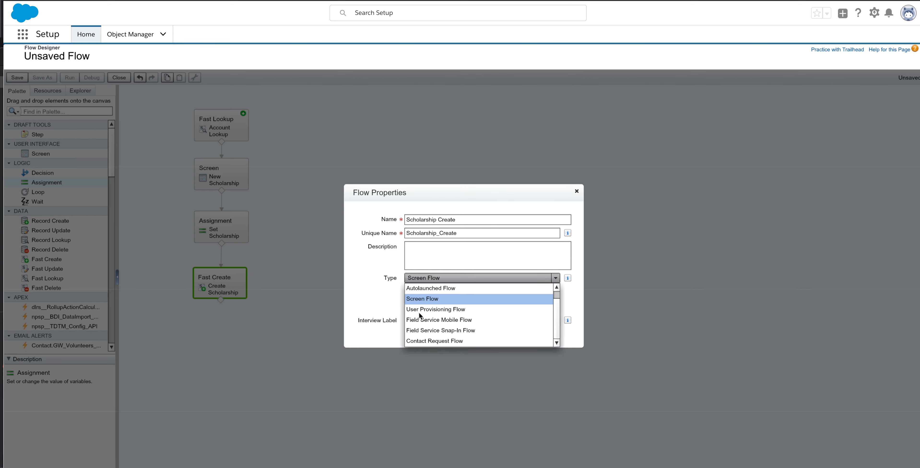
left_click(442, 299)
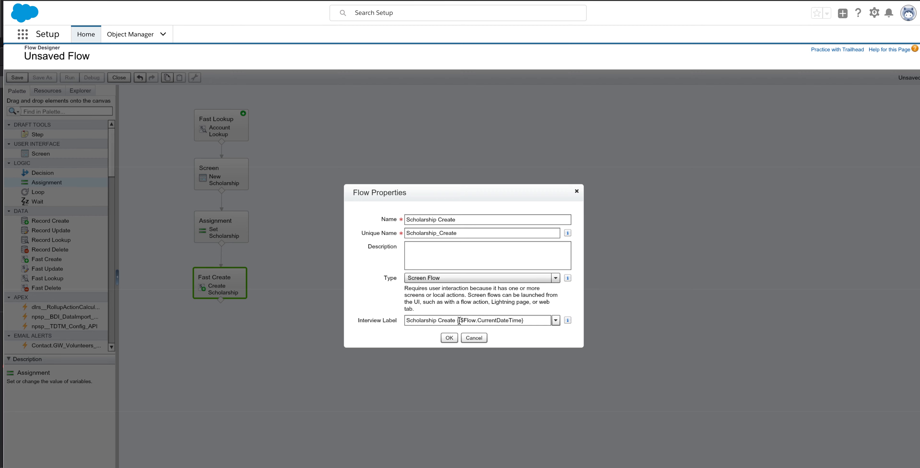
left_click(449, 338)
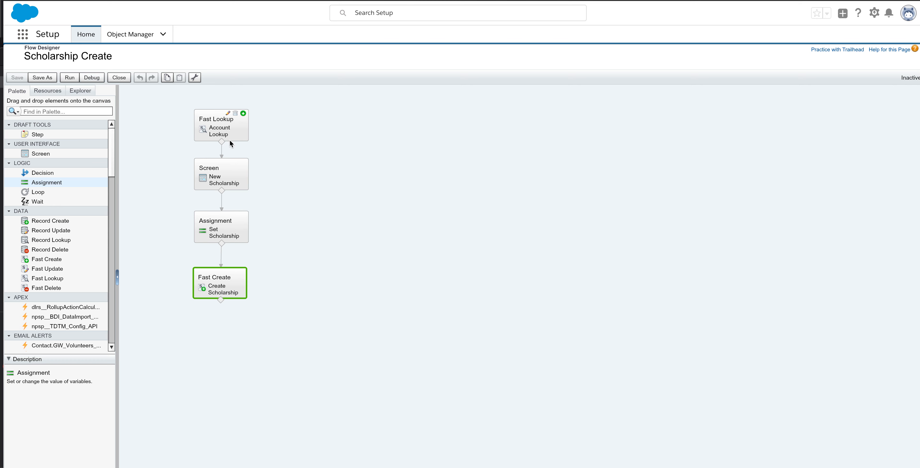
Step: Copy the Advantis account's record ID from its page address and debug the flow with it as the RecordId input
mouse_move(212, 119)
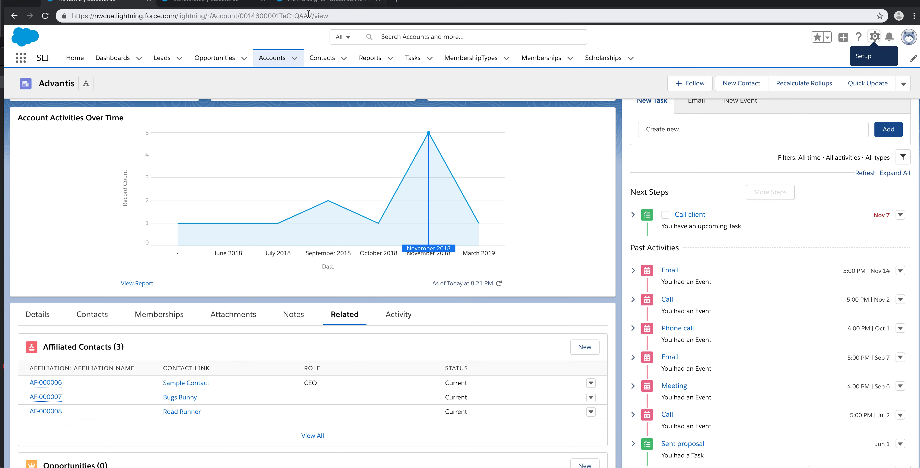
double_click(277, 16)
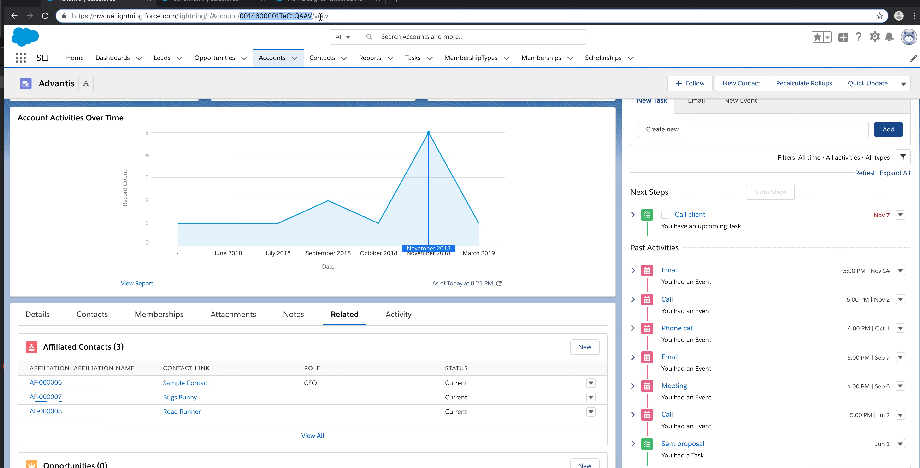
double_click(273, 17)
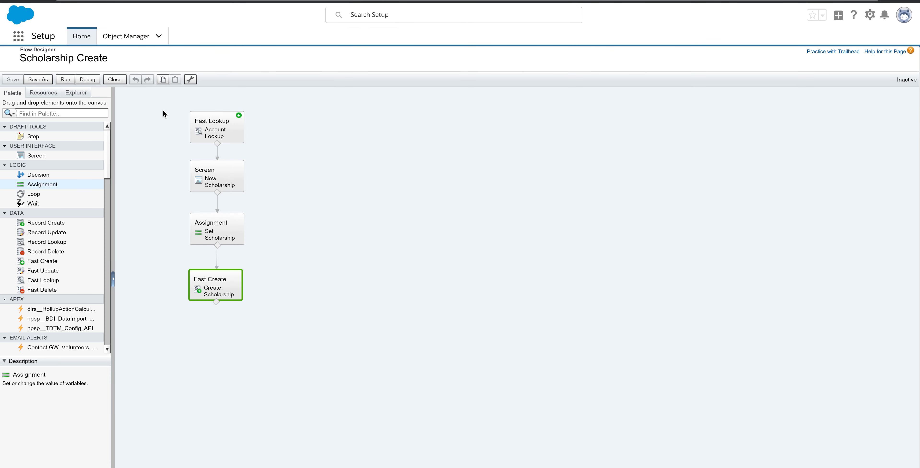
left_click(88, 79)
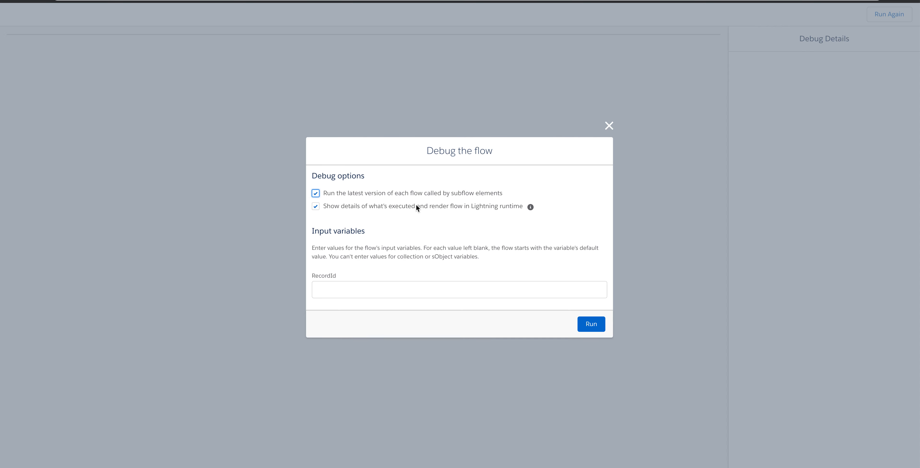
left_click(378, 293)
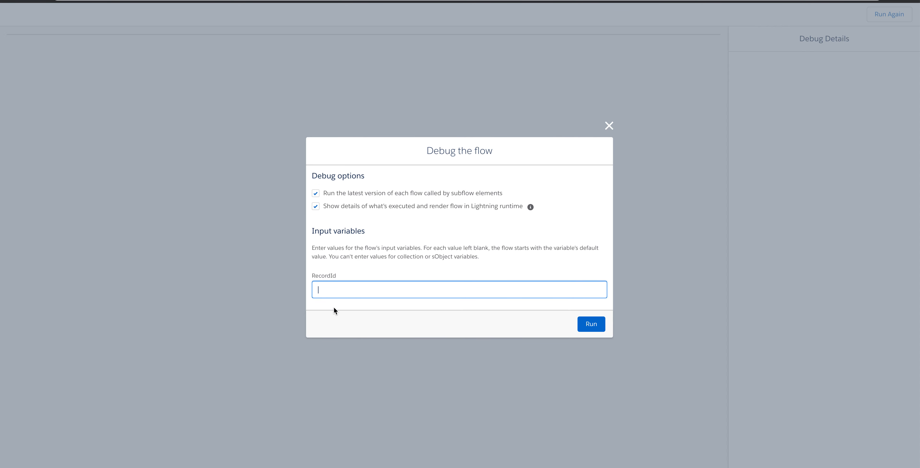
key("ctrl+v")
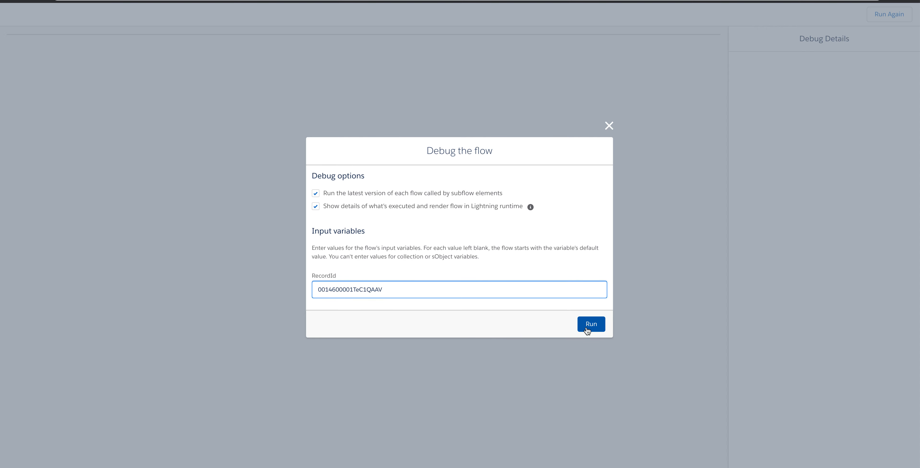
left_click(596, 324)
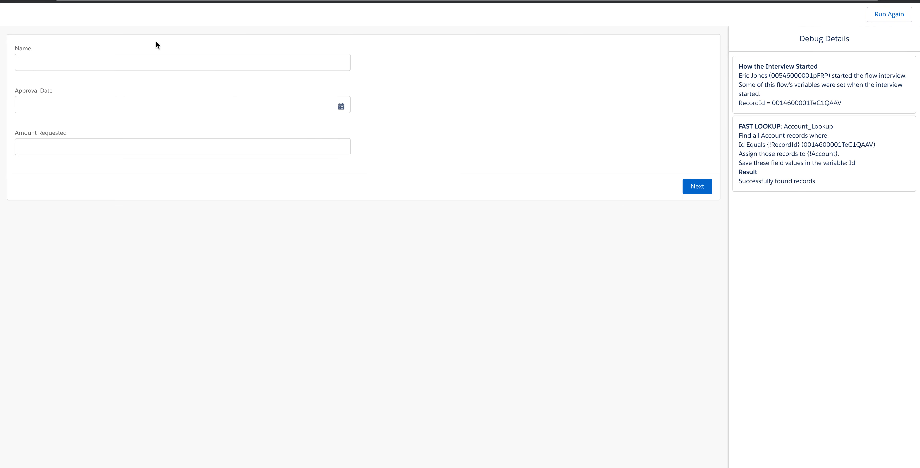
Step: Examine the Account_Lookup debug details for the record ID criterion, the Account variable and the lookup result
left_click(118, 63)
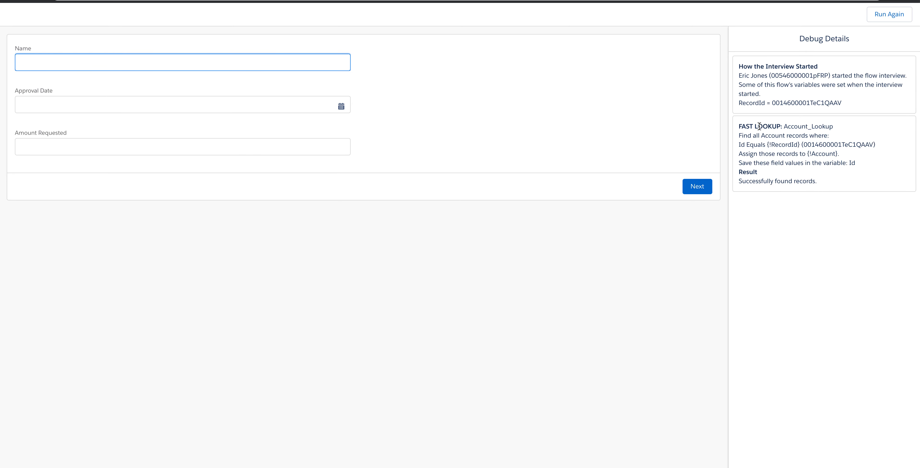
double_click(838, 145)
left_click_drag(771, 145, 798, 144)
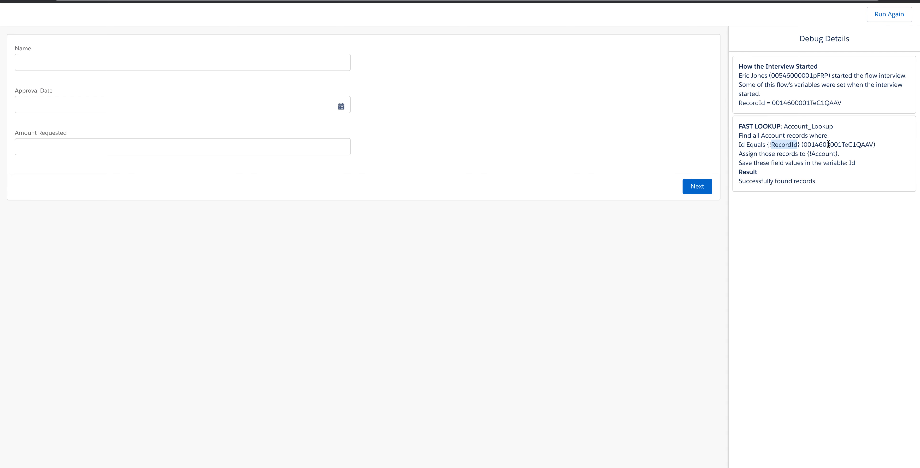
double_click(818, 155)
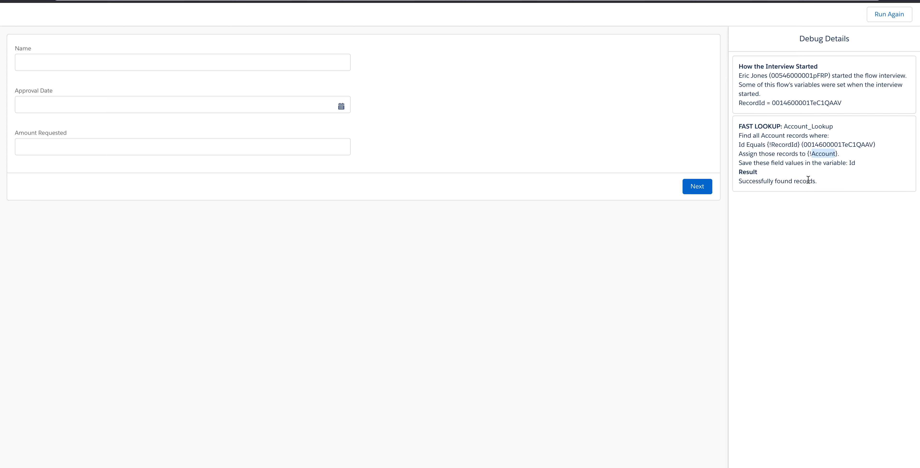
left_click_drag(830, 184, 736, 182)
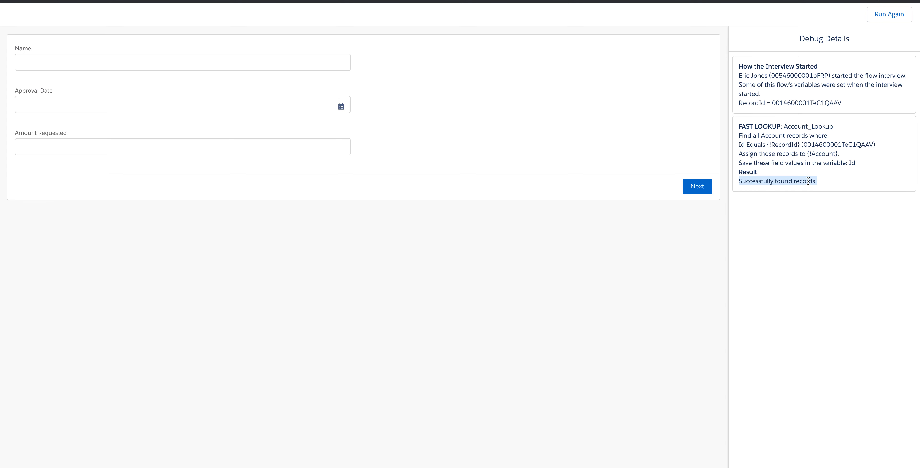
Step: Submit the flow screen with name Test Scholarship, approval date Nov 19, 2018 and amount requested 100
left_click(238, 62)
type("Test Sch")
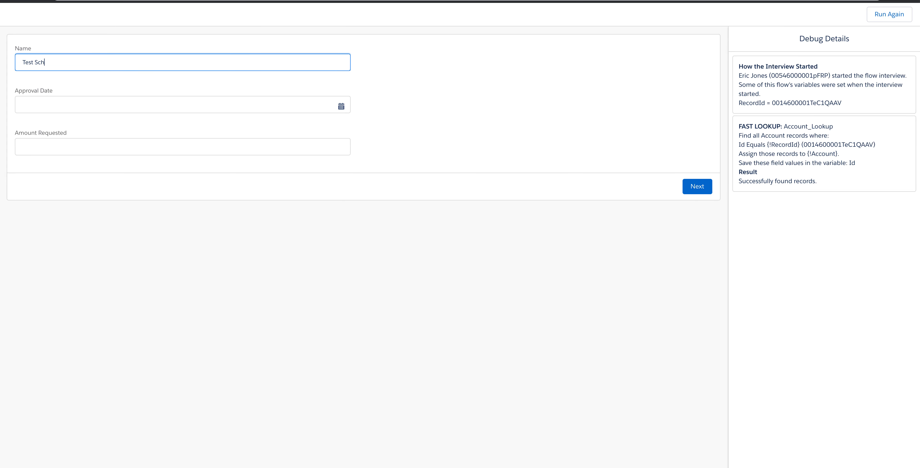
type("elarship")
left_click(341, 107)
left_click(42, 214)
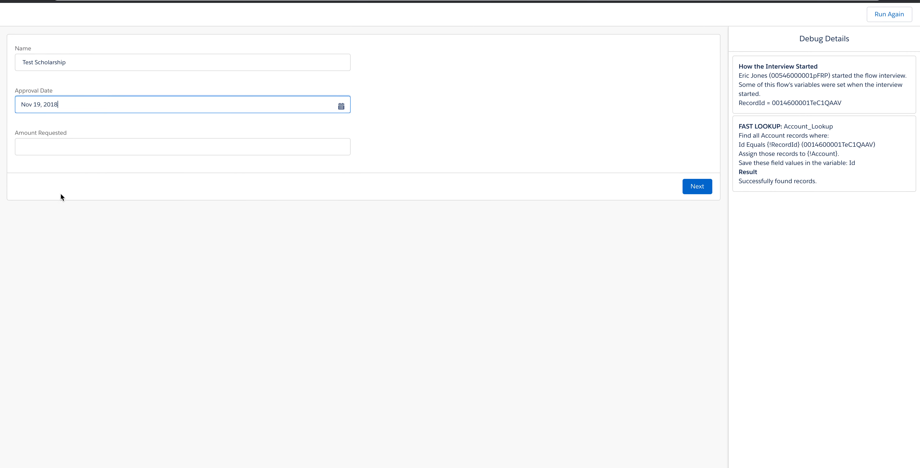
left_click(99, 149)
type("100")
left_click(700, 188)
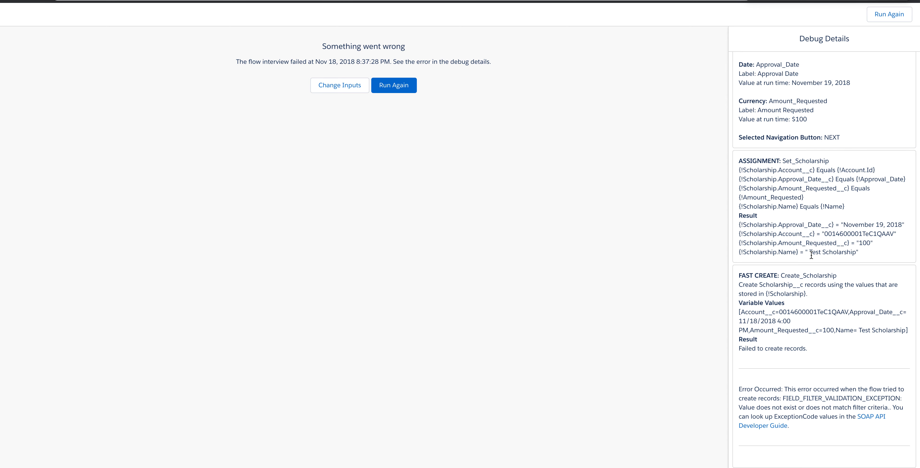
Step: Examine the Create_Scholarship debug details for the record creation result and the values used
left_click_drag(810, 348, 740, 344)
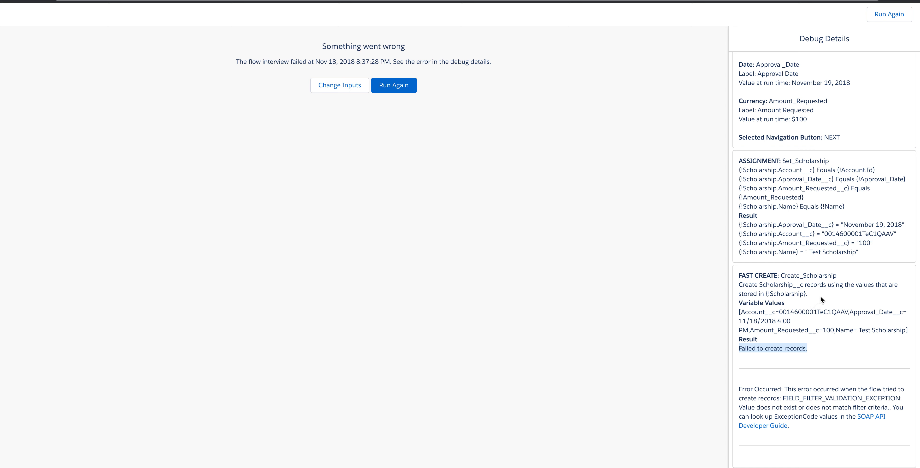
left_click_drag(820, 296, 740, 285)
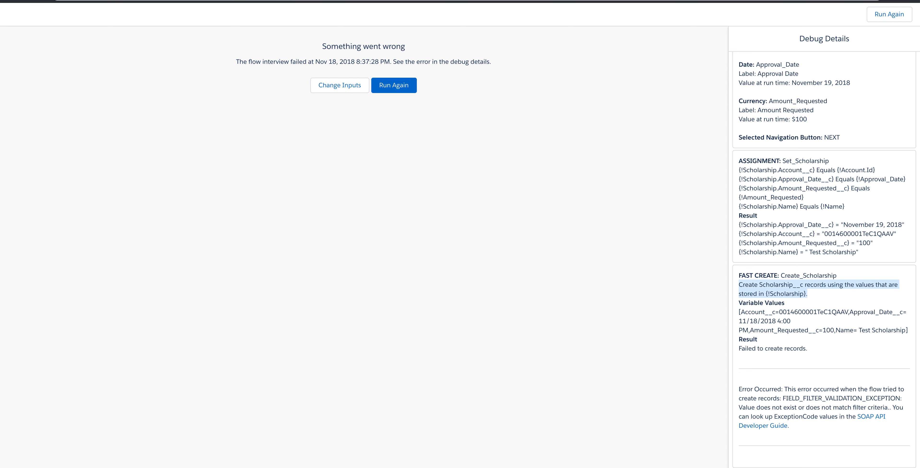
Step: Examine the Scholarship object's field list and the definitions of the Contact and Amount Awarded fields for lookup filters or validation rules
left_click(143, 1)
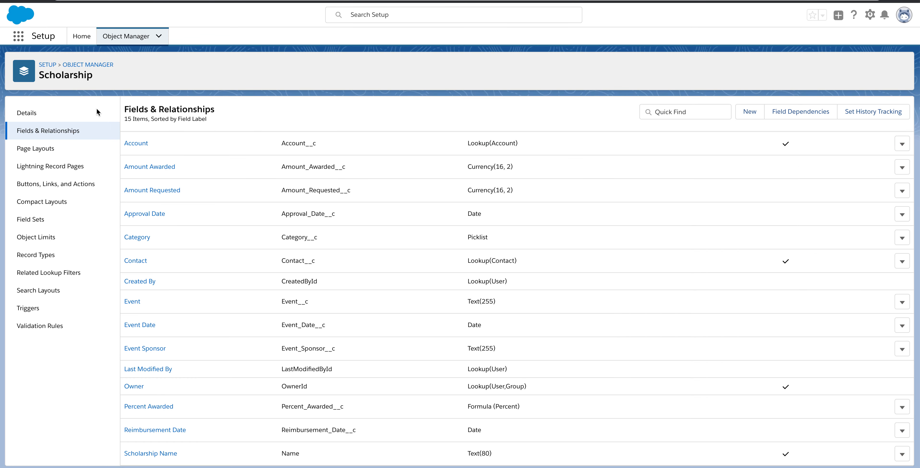
scroll(461, 172, "up", 1)
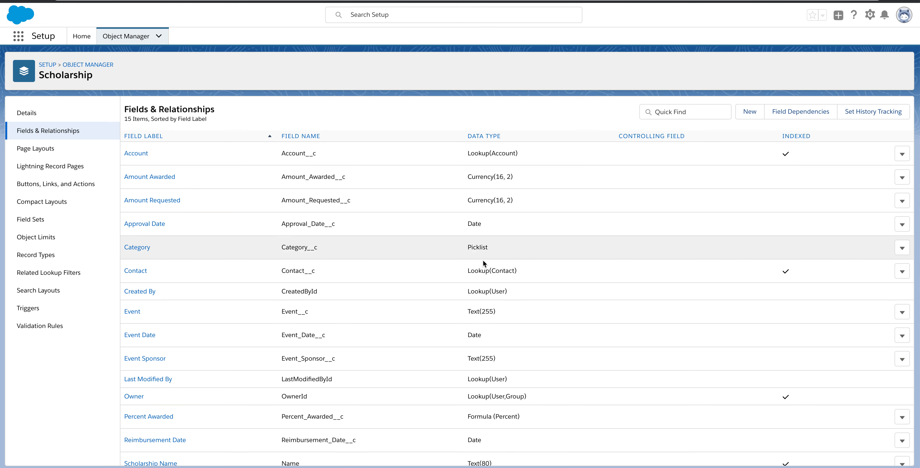
scroll(483, 260, "down", 1)
scroll(350, 275, "up", 1)
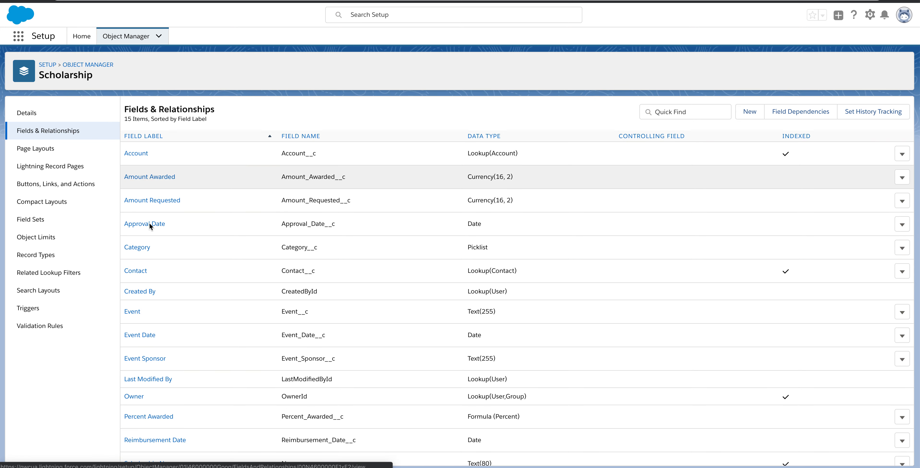
left_click(138, 271)
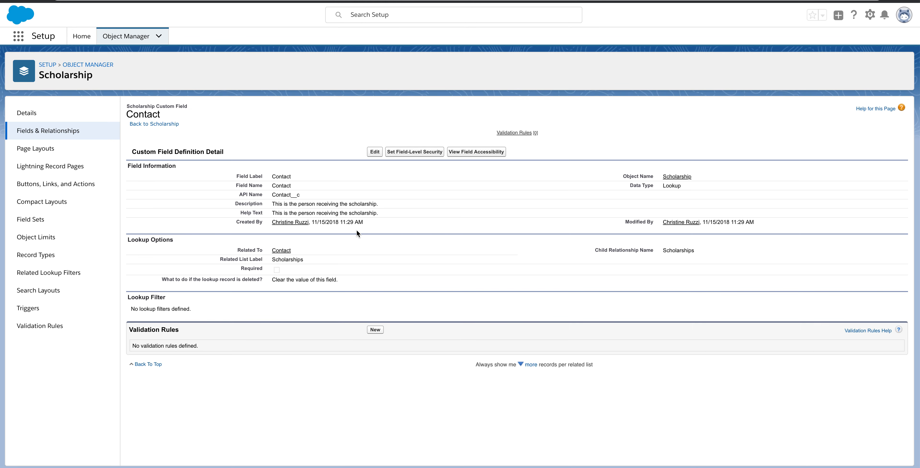
scroll(360, 231, "left", 5)
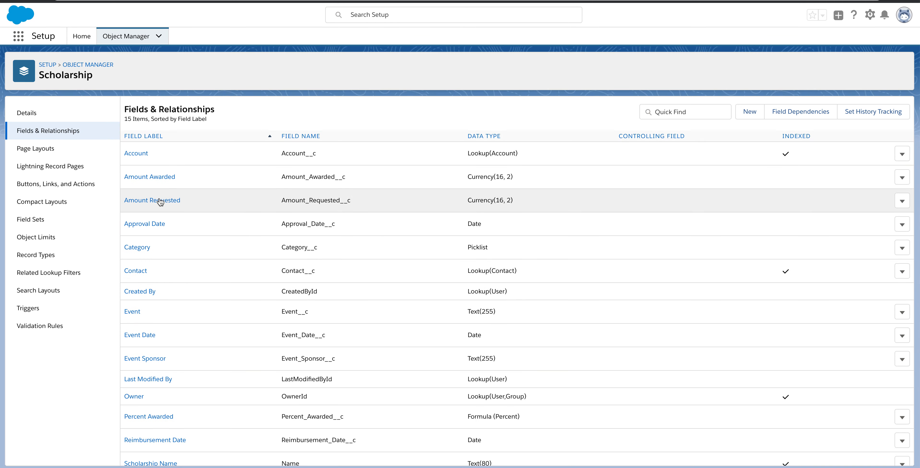
left_click(141, 180)
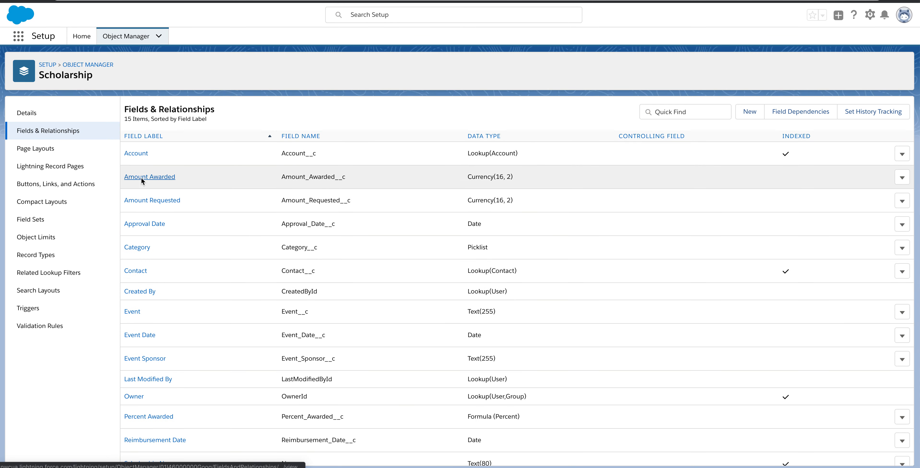
scroll(277, 202, "left", 5)
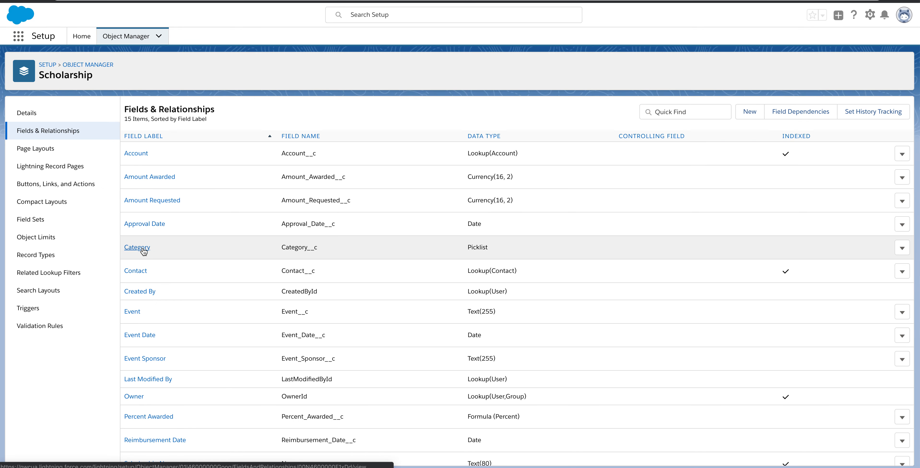
Step: Inspect the Scholarship object's Event, Event Date, Event Sponsor, Scholarship Name and Amount Awarded field definitions for validation rules
left_click(143, 301)
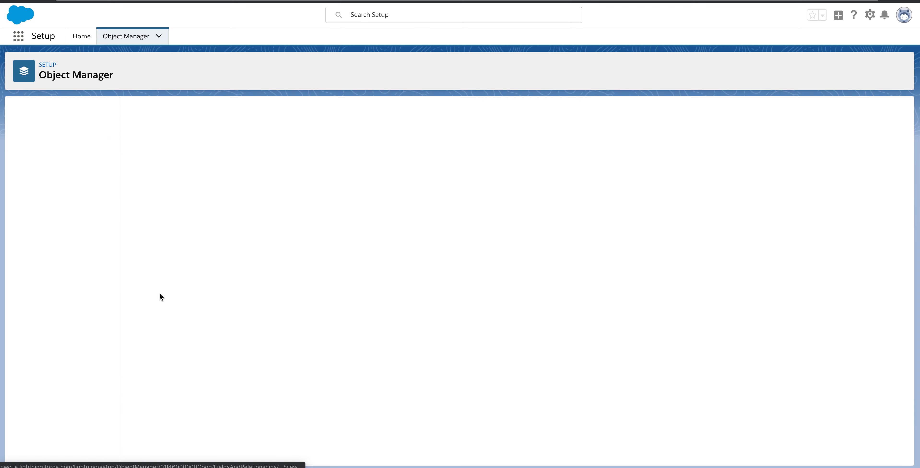
scroll(265, 262, "left", 10)
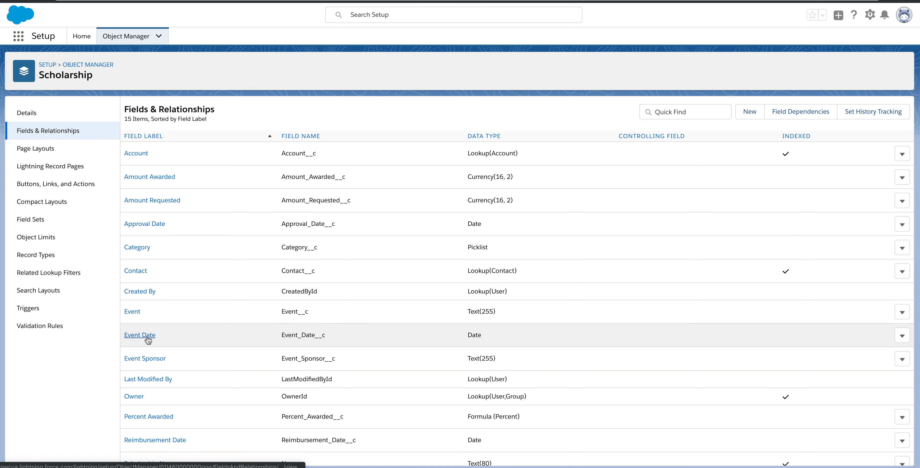
left_click(147, 339)
scroll(269, 314, "left", 5)
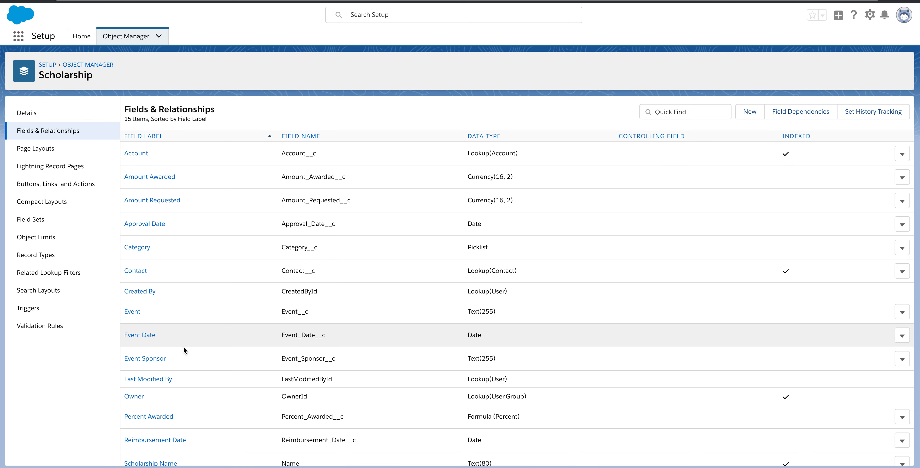
left_click(140, 360)
scroll(228, 335, "left", 5)
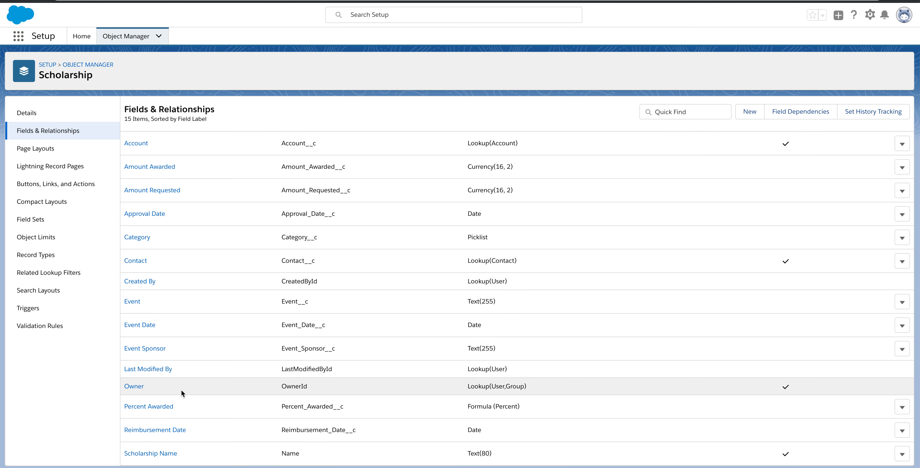
left_click(162, 455)
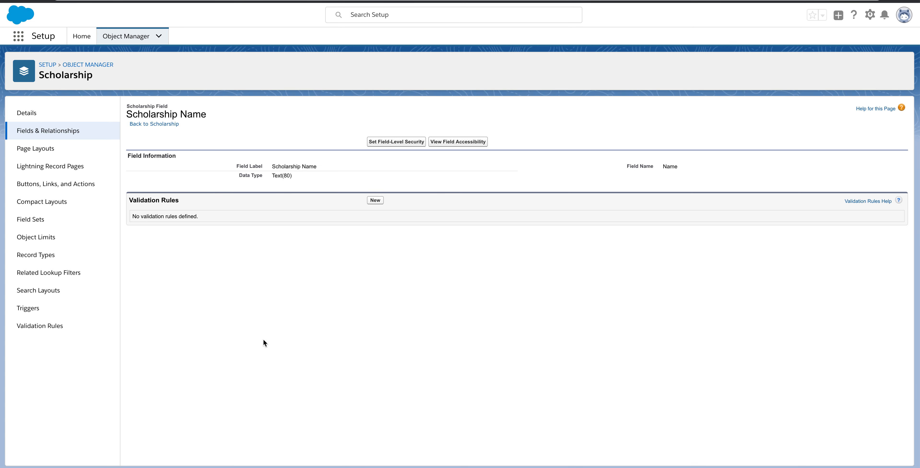
scroll(263, 340, "left", 5)
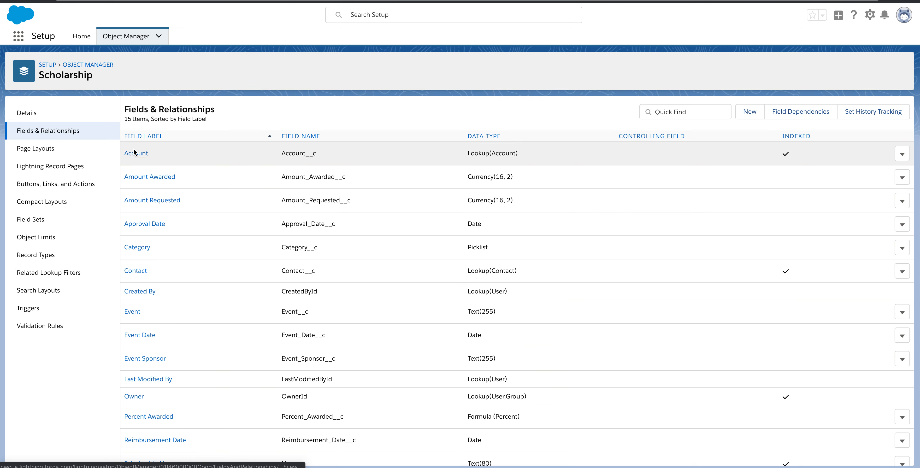
left_click(138, 178)
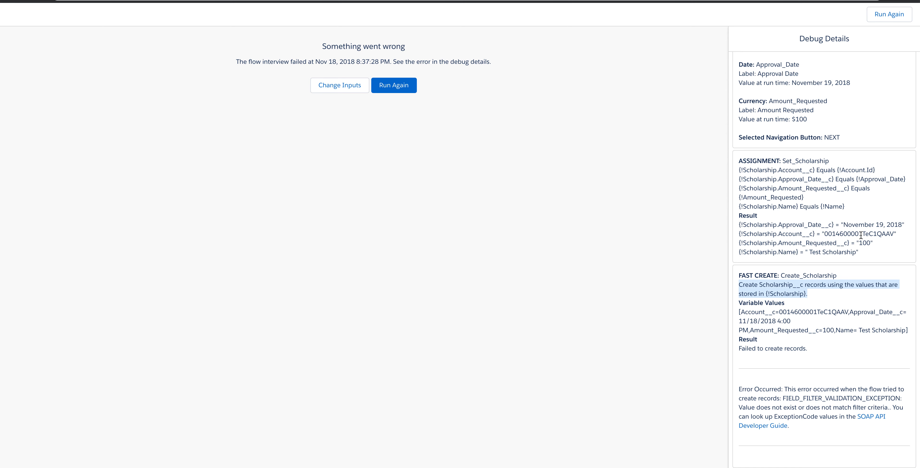
Step: Review the amount, account ID, approval date and name values in the Set_Scholarship assignment of the debug details
left_click_drag(860, 243, 869, 243)
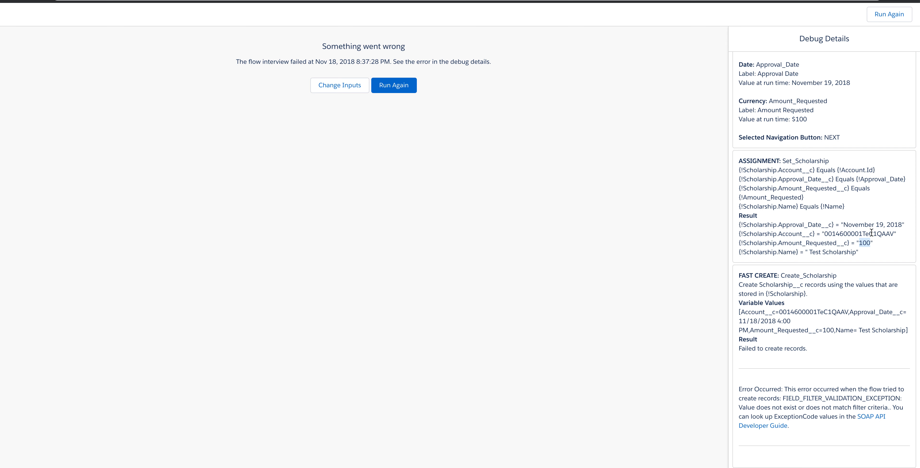
double_click(873, 234)
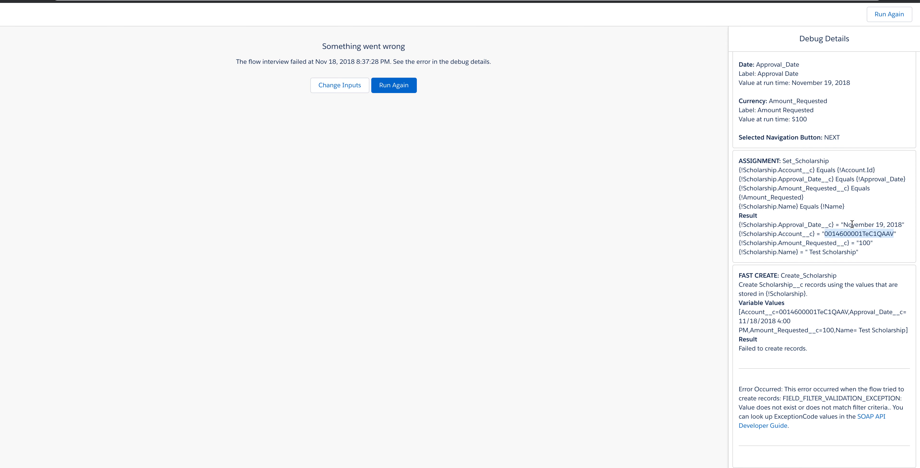
left_click_drag(843, 224, 899, 224)
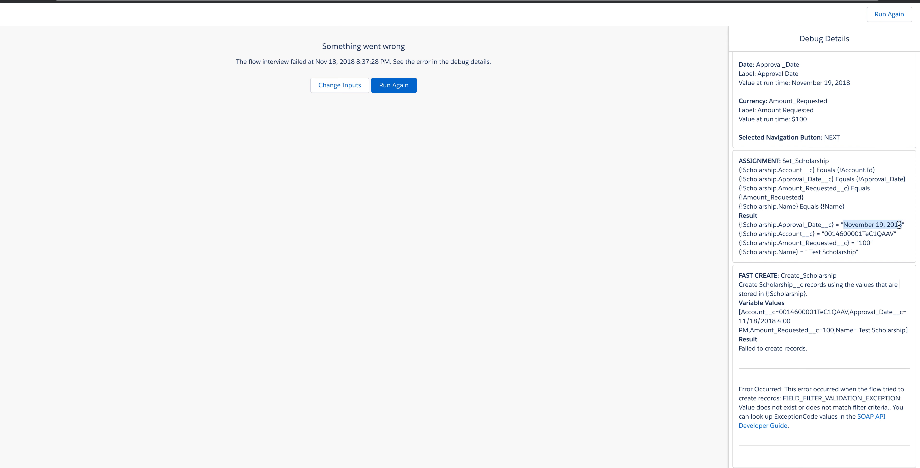
double_click(850, 252)
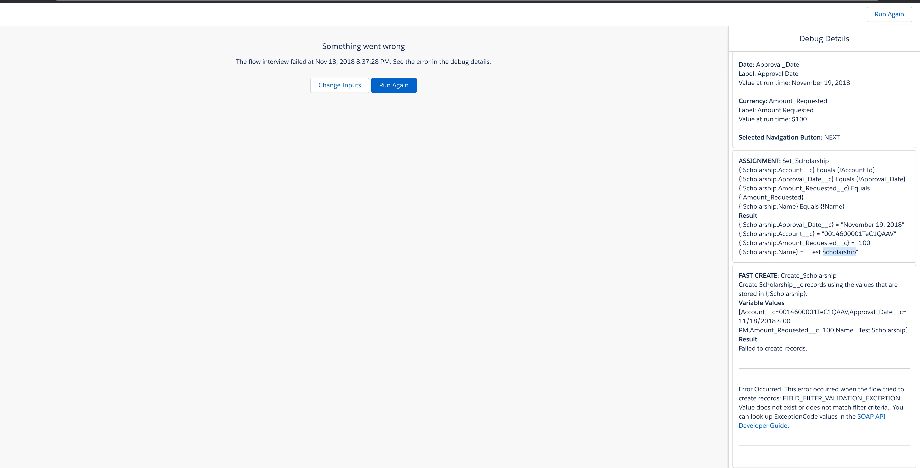
Step: Start a new Scholarship record named Test in the SLI app and open the Account lookup suggestions
left_click(65, 0)
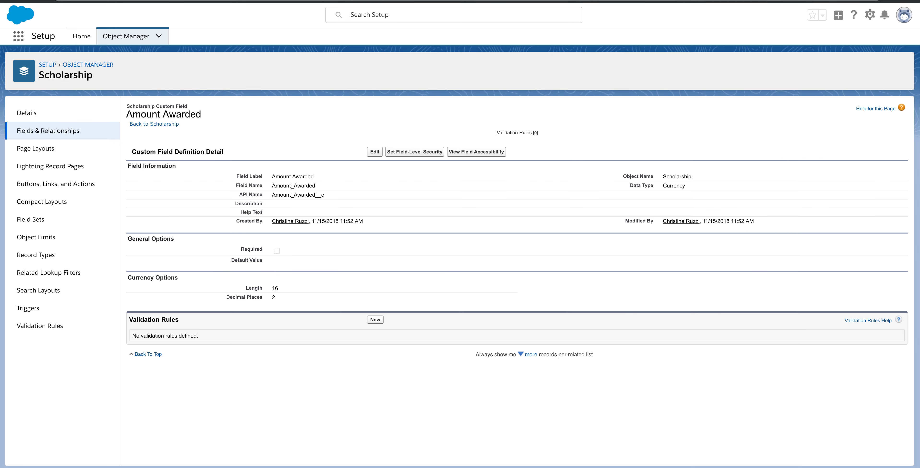
left_click(378, 1)
left_click(589, 35)
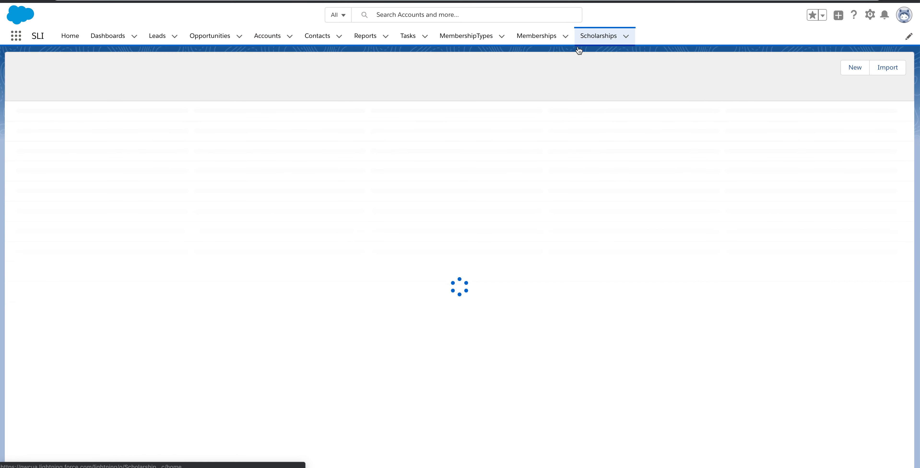
left_click(799, 71)
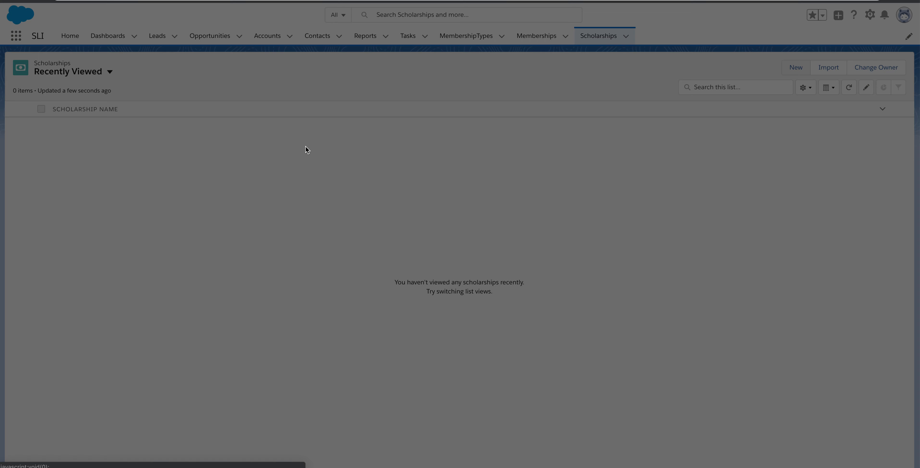
type("Test")
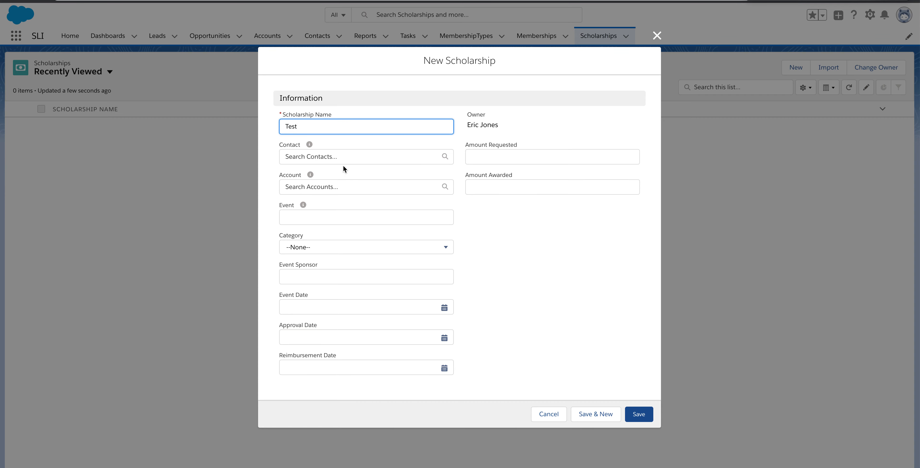
left_click(350, 155)
left_click(386, 145)
left_click(324, 188)
left_click(325, 215)
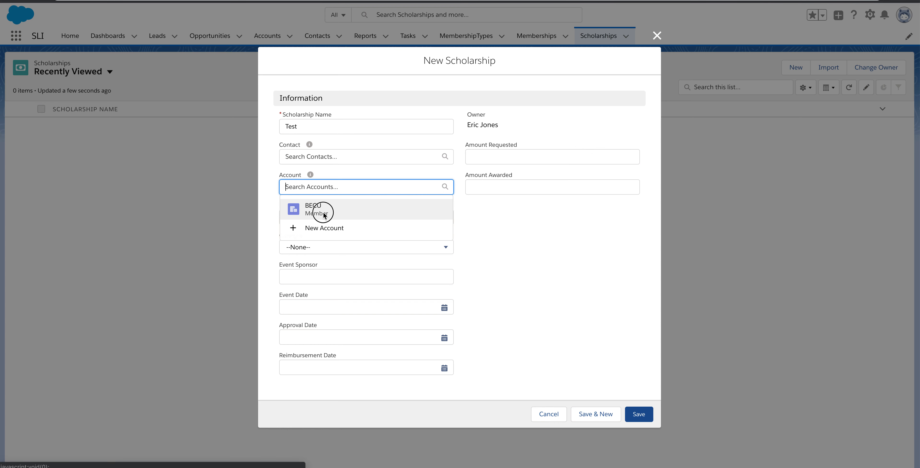
Step: Search the new scholarship's Account lookup for "avantis", and run a full account search for "adv"
left_click(333, 187)
type("a")
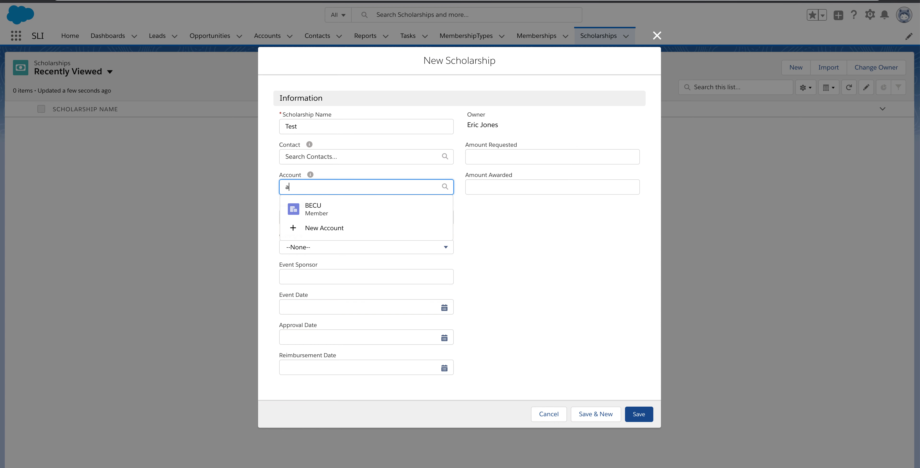
type("vantis")
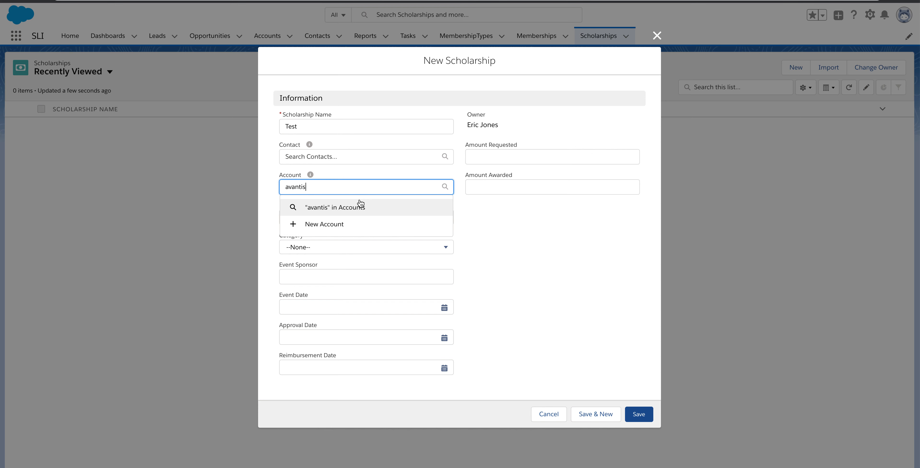
key("BackSpace")
key("BackSpace")
key("BackSpace")
key("BackSpace")
key("BackSpace")
key("BackSpace")
left_click(361, 212)
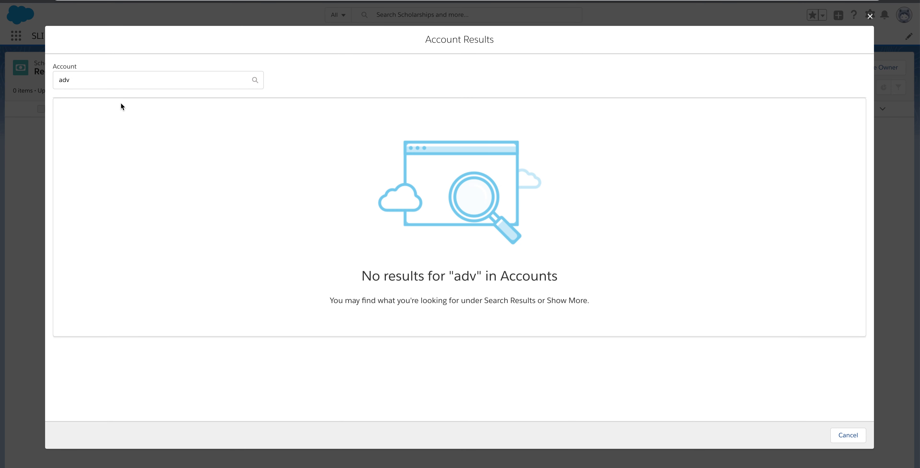
Step: Search the account results for "av" and "avan", and return to the New Scholarship form
left_click_drag(119, 78, 7, 80)
type("a")
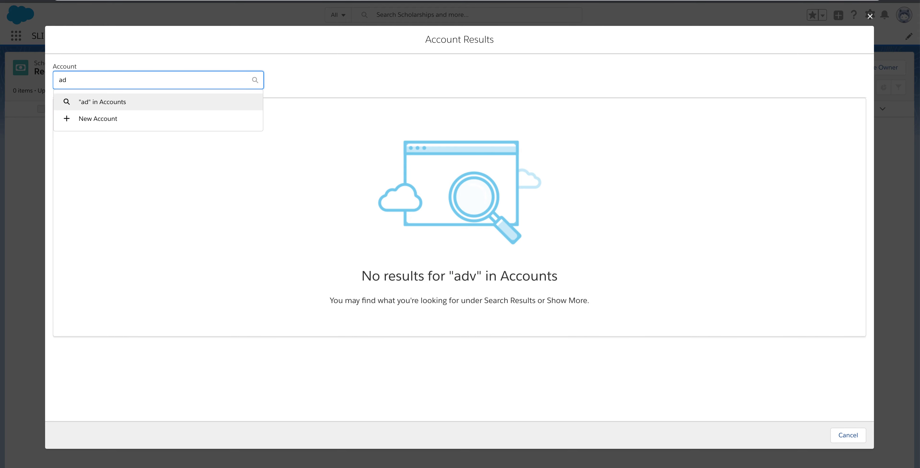
type("v")
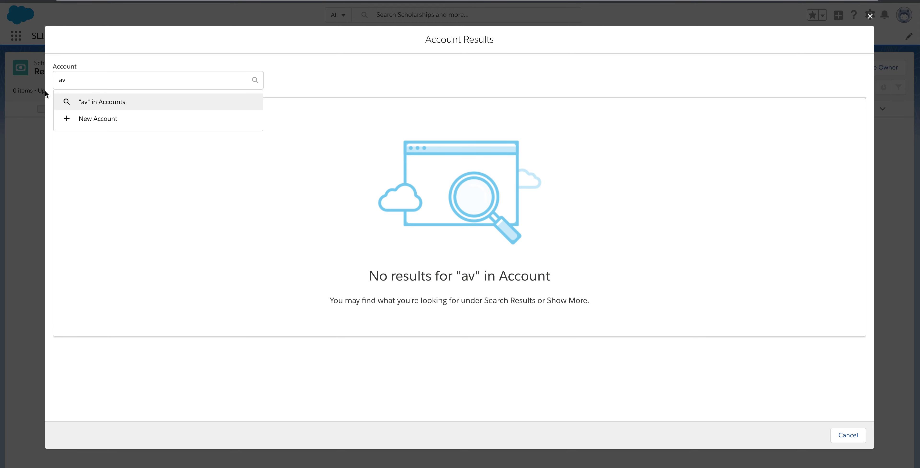
left_click(91, 81)
type("a")
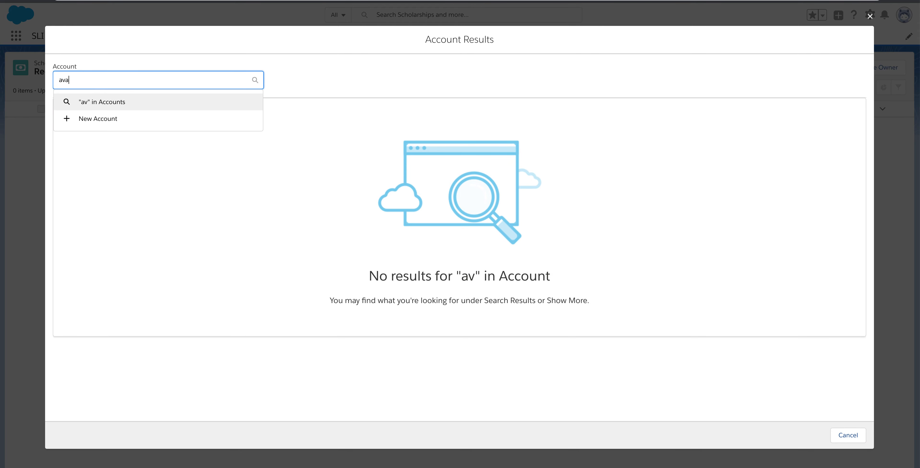
type("n")
key("Return")
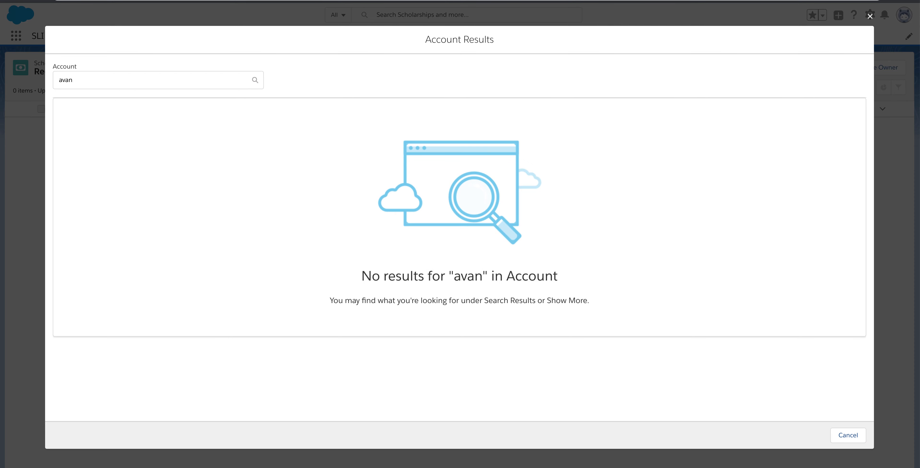
key("Escape")
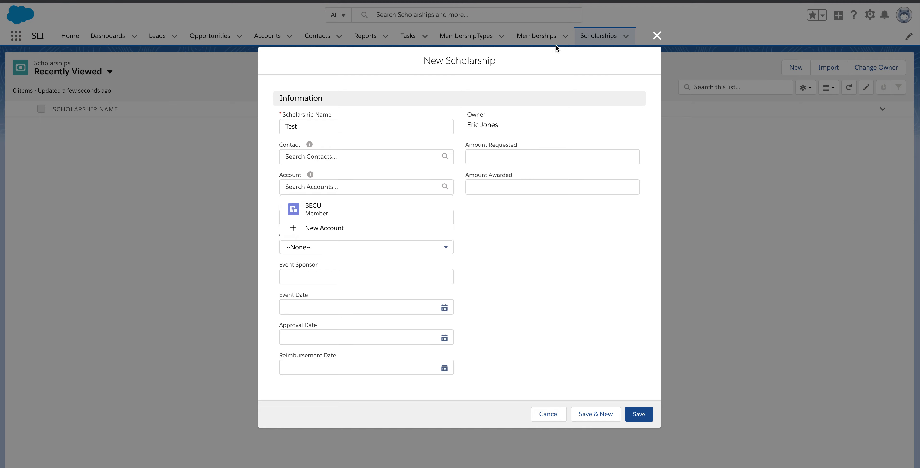
Step: Discard the new Scholarship record and check the account's name among the recent account records
left_click(658, 36)
left_click(288, 36)
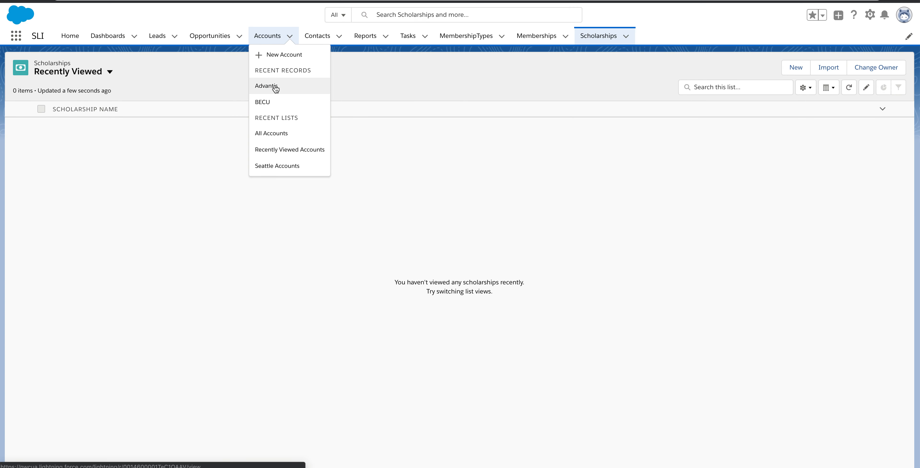
left_click(382, 76)
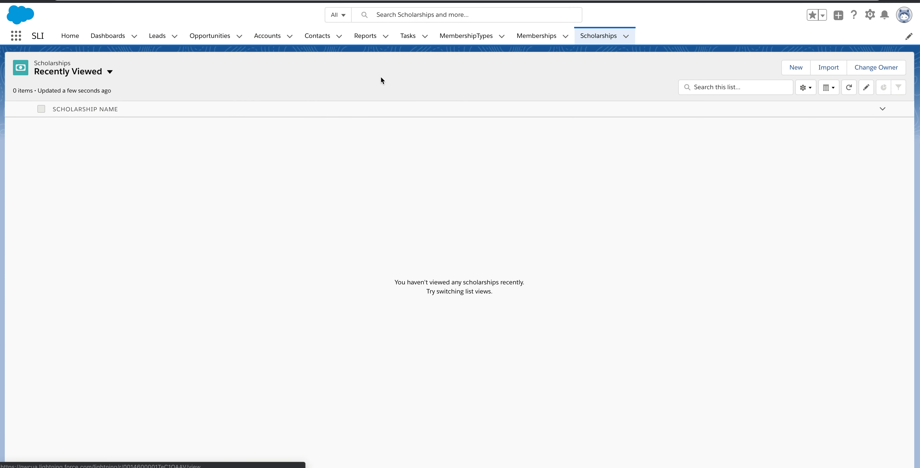
left_click(613, 37)
left_click(268, 39)
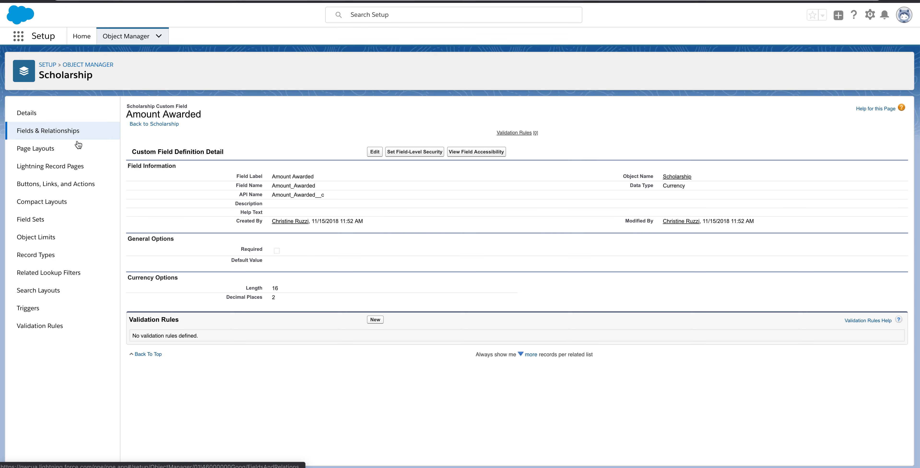
Step: Open the Scholarship object's Account field definition and examine its lookup filter criteria
left_click(62, 130)
scroll(239, 324, "down", 1)
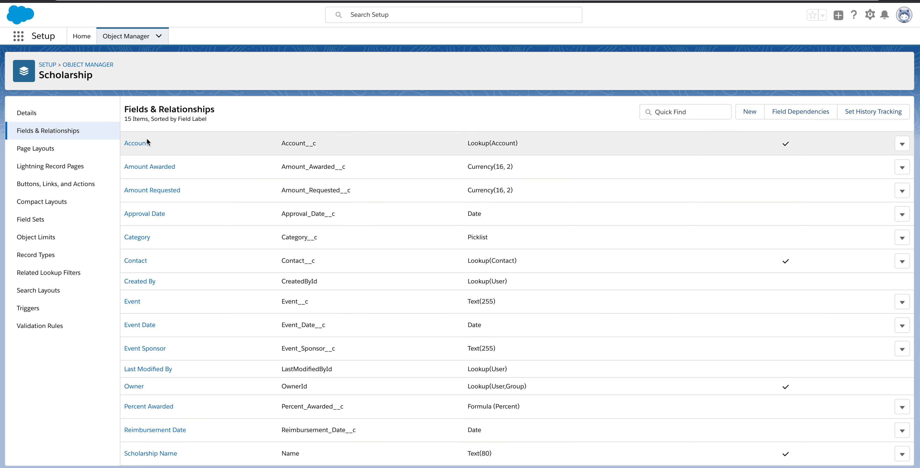
left_click(139, 143)
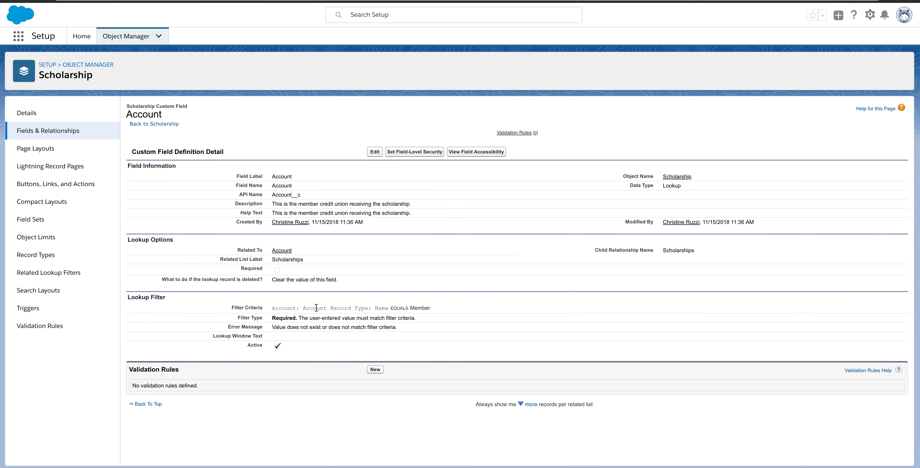
double_click(415, 308)
left_click(289, 306)
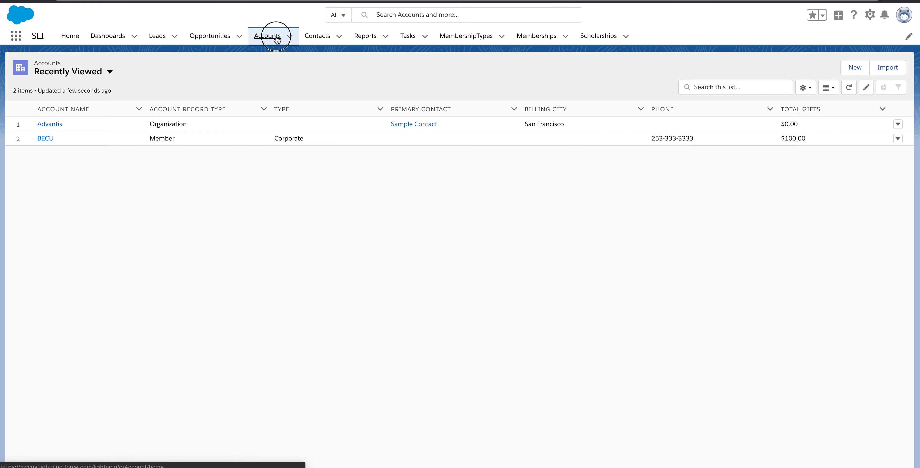
Step: Review the Advantis account's details and the record types available for it, leaving its record type unchanged
left_click(277, 38)
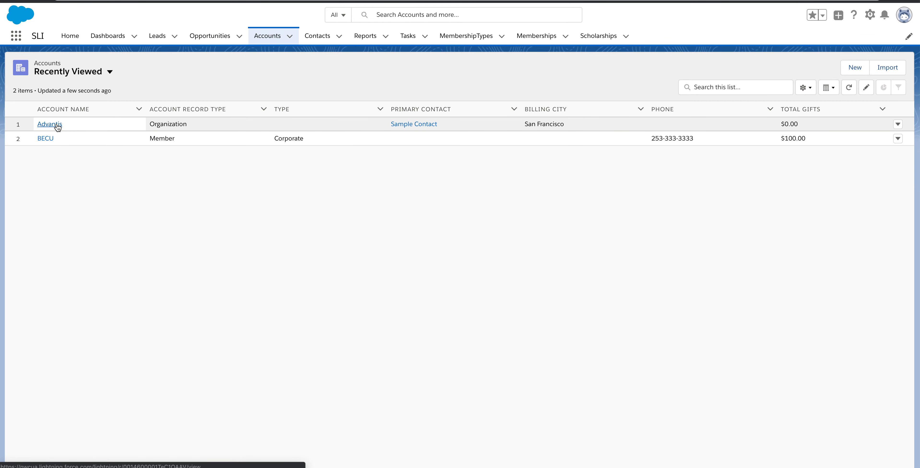
left_click(57, 125)
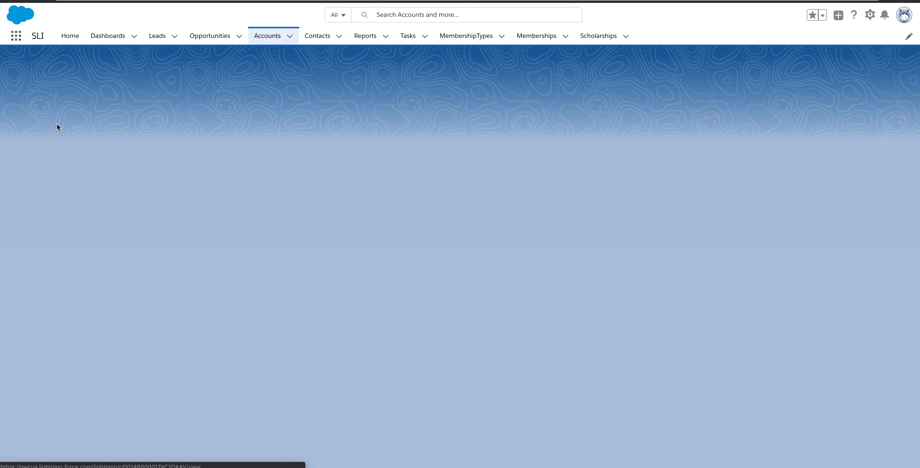
scroll(365, 314, "down", 7)
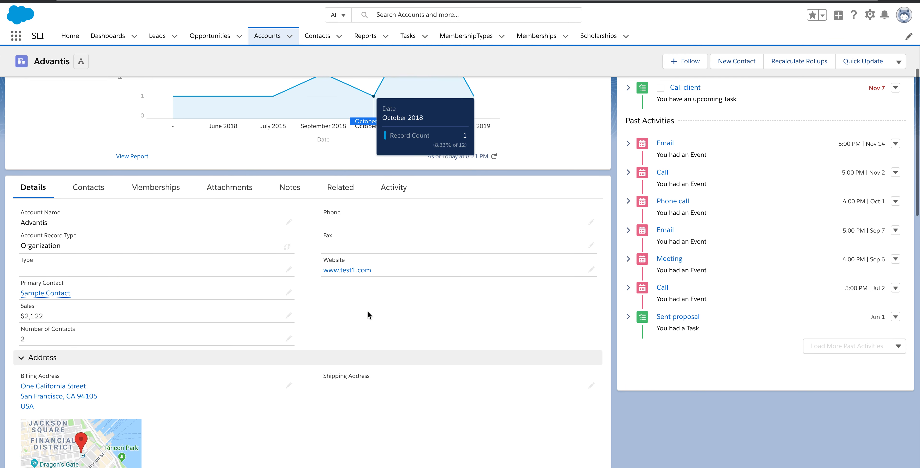
scroll(370, 315, "down", 6)
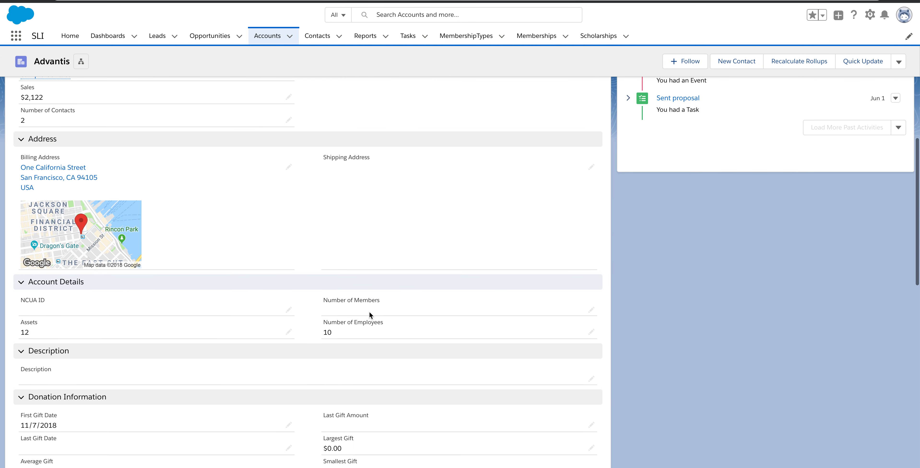
scroll(370, 315, "down", 1)
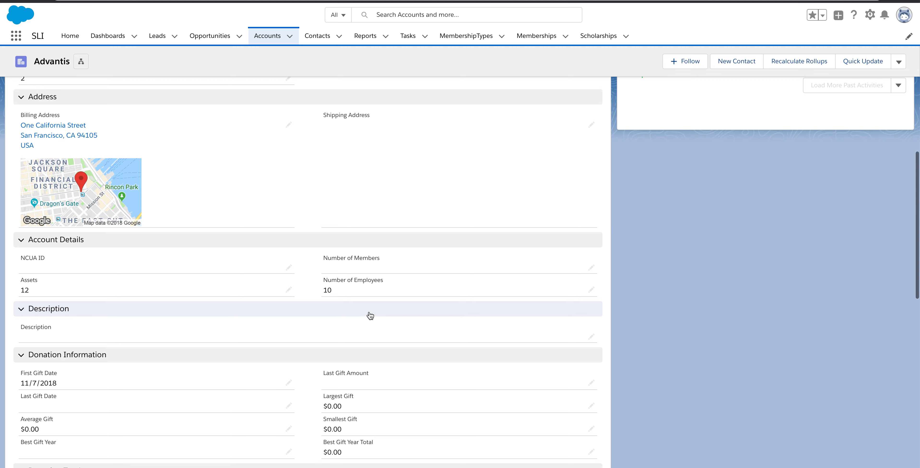
scroll(369, 316, "down", 2)
scroll(370, 315, "up", 7)
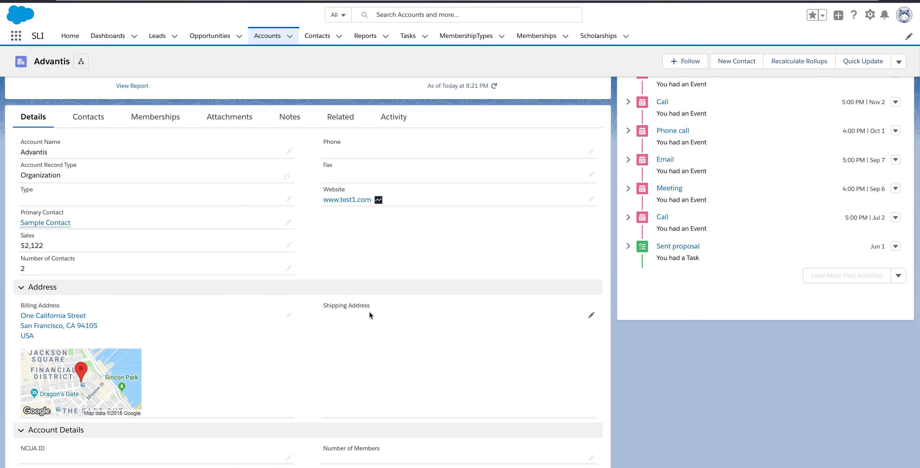
left_click(287, 176)
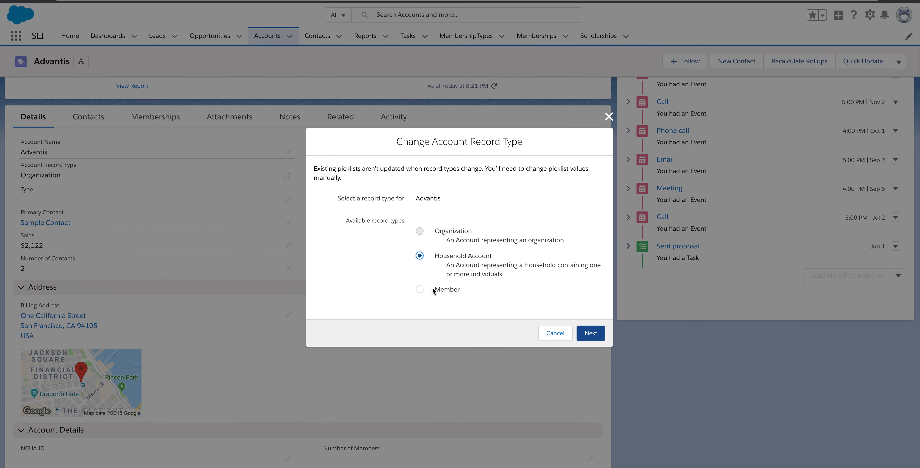
left_click(610, 117)
Step: Open the BECU account and check its Account Record Type
left_click(269, 43)
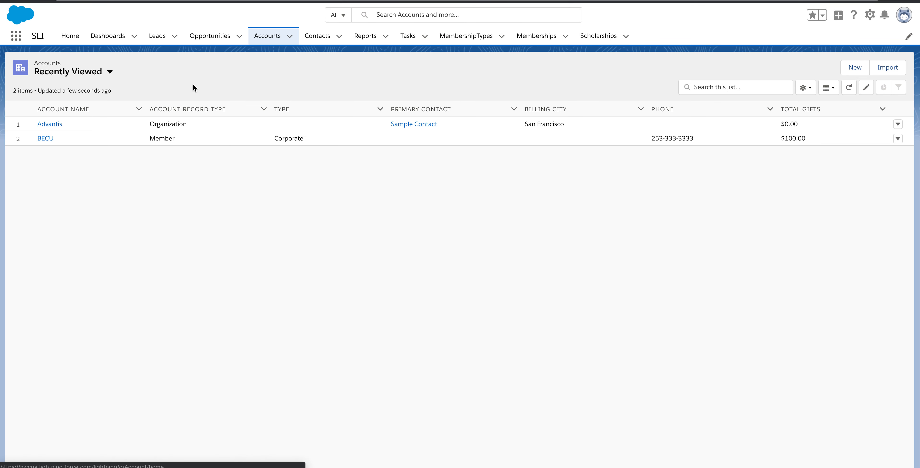
left_click(46, 139)
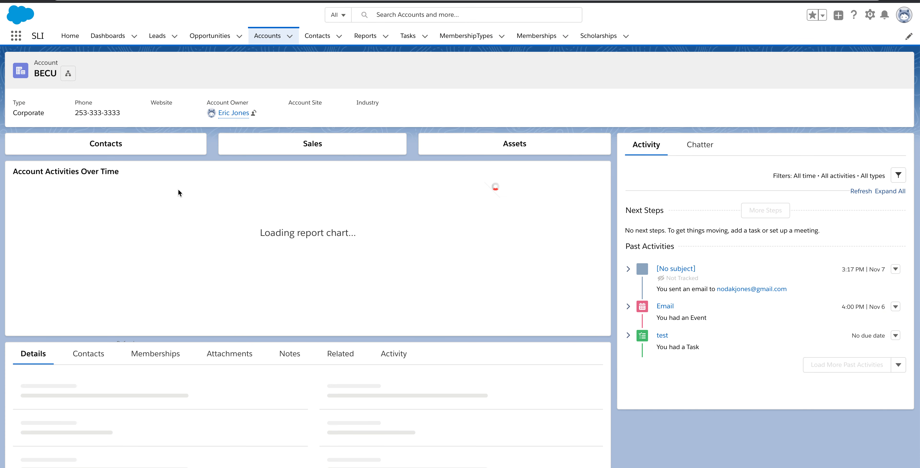
scroll(190, 261, "down", 5)
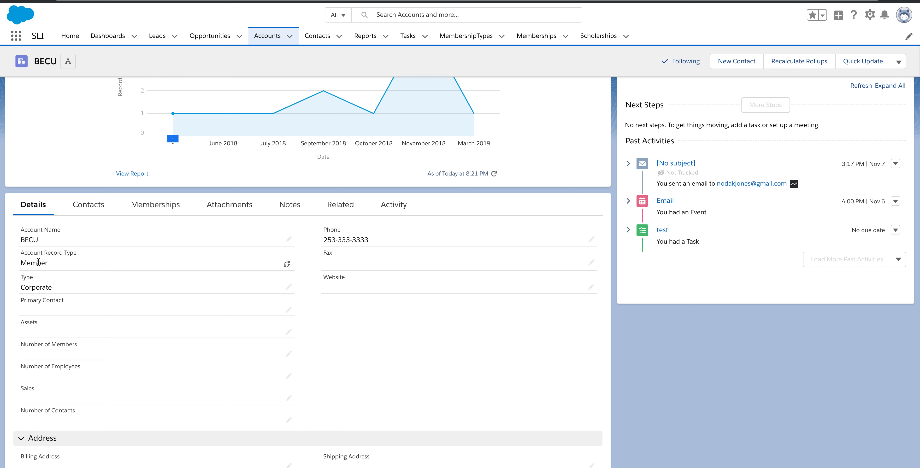
left_click_drag(20, 265, 47, 263)
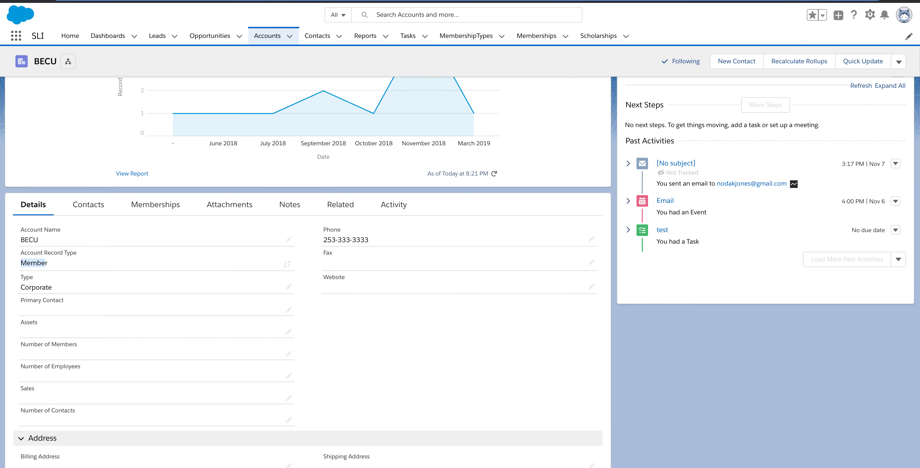
key("ctrl+Tab")
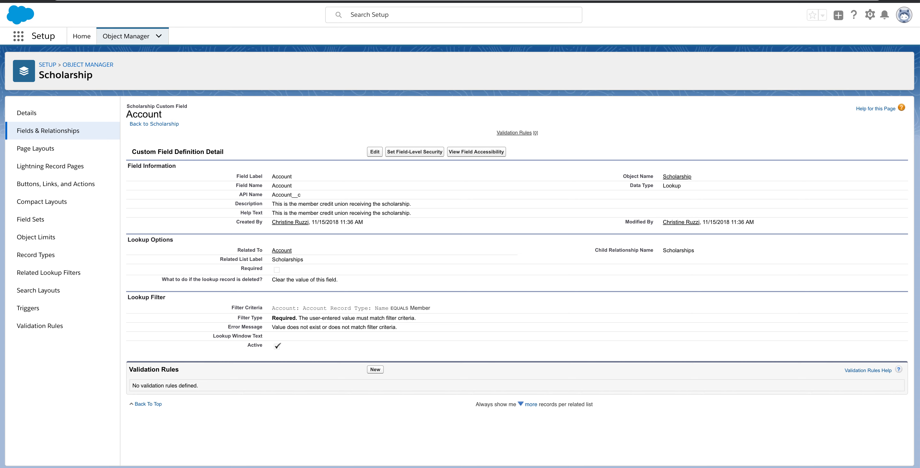
key("ctrl+Tab")
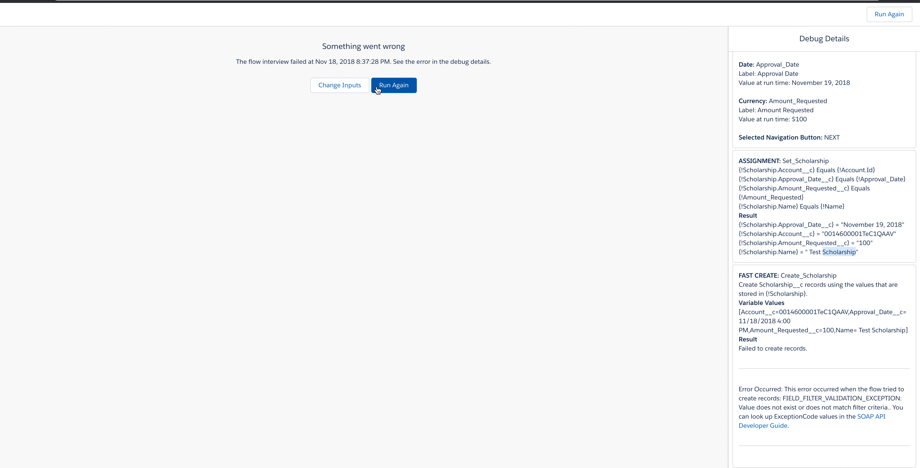
left_click(378, 89)
left_click(156, 63)
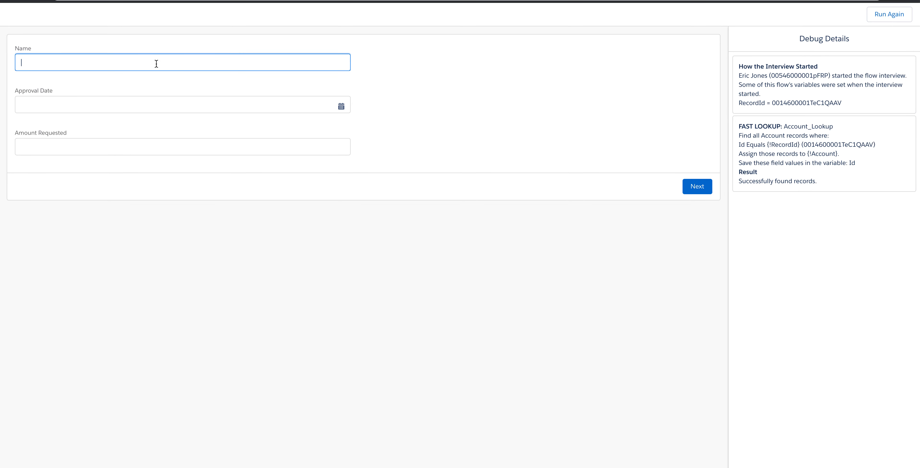
type("Test Scholarship")
key("Tab")
left_click(341, 107)
left_click(43, 213)
left_click(92, 146)
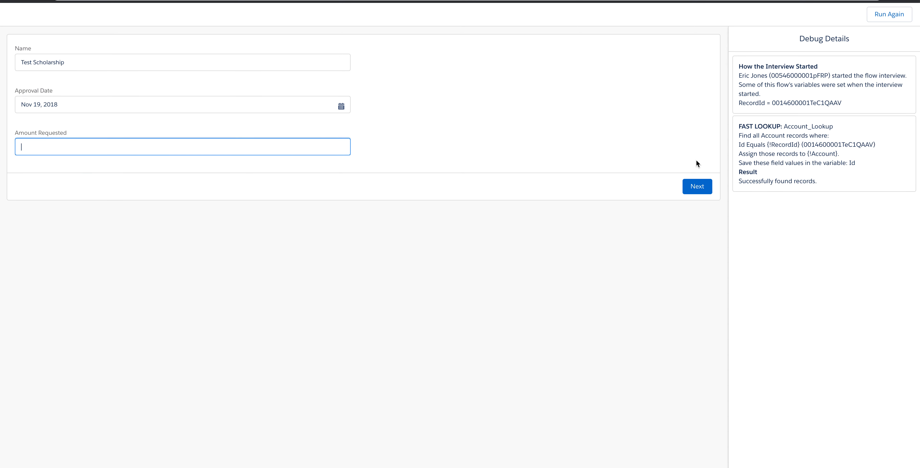
left_click(892, 15)
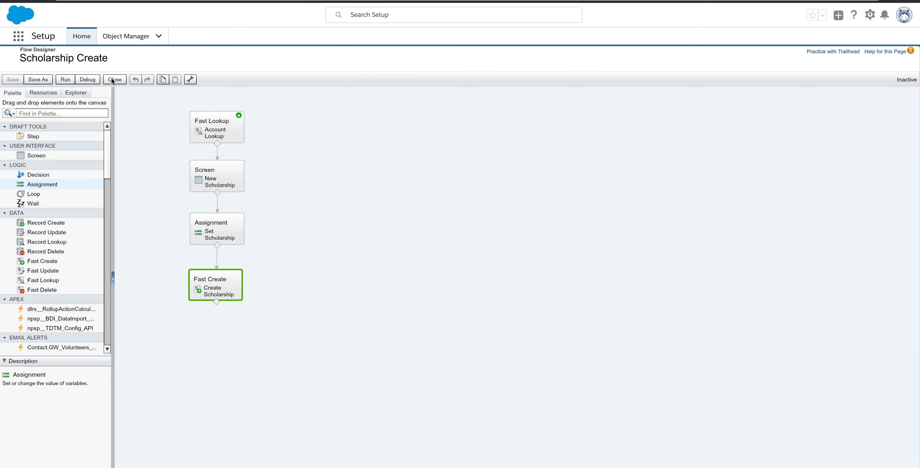
Step: Debug the Scholarship Create flow using the BECU account's record ID as the RecordId input
left_click(93, 80)
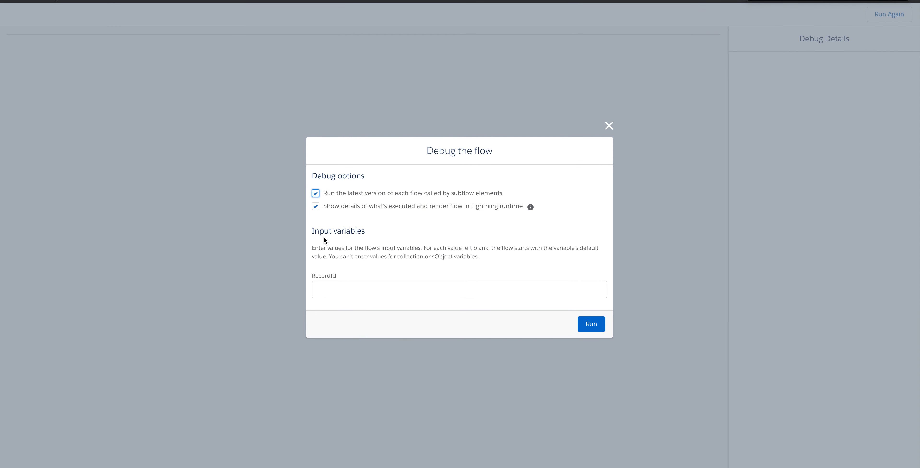
left_click(335, 290)
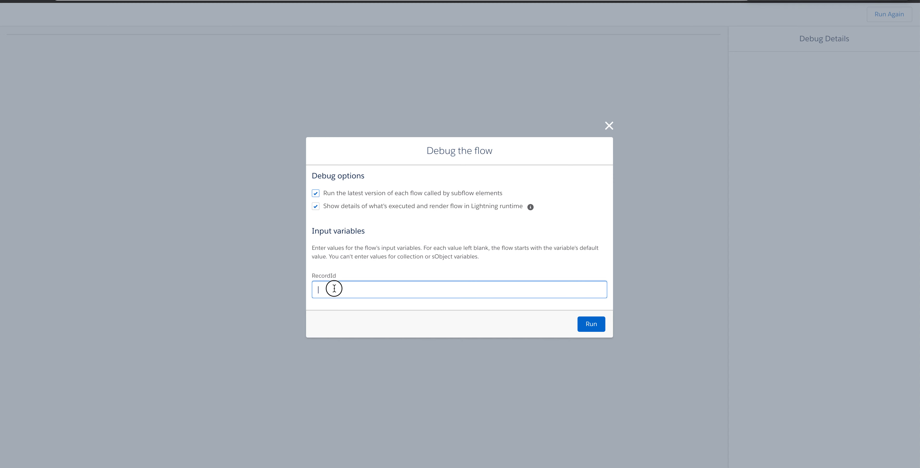
key("ctrl+v")
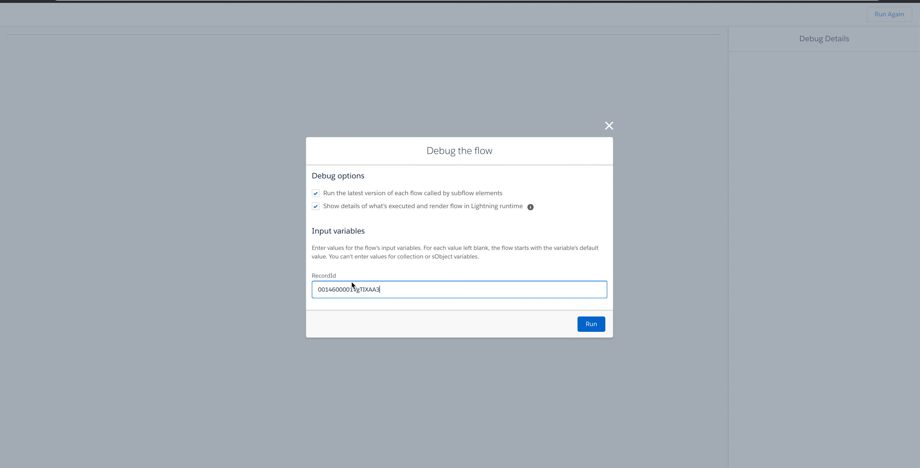
left_click(592, 324)
Step: Submit the flow's scholarship screen with name "Scholarship test", approval date Nov 19, 2018 and amount requested 100
left_click(268, 64)
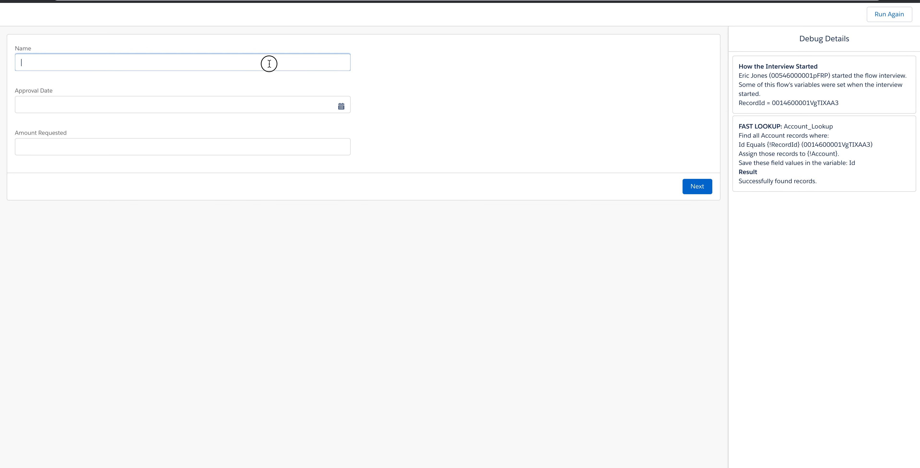
type("Schol")
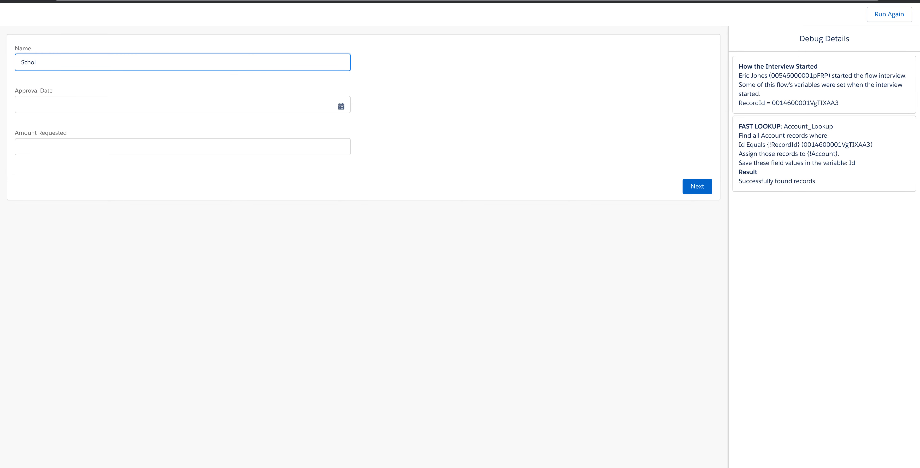
type("arship test")
left_click(342, 106)
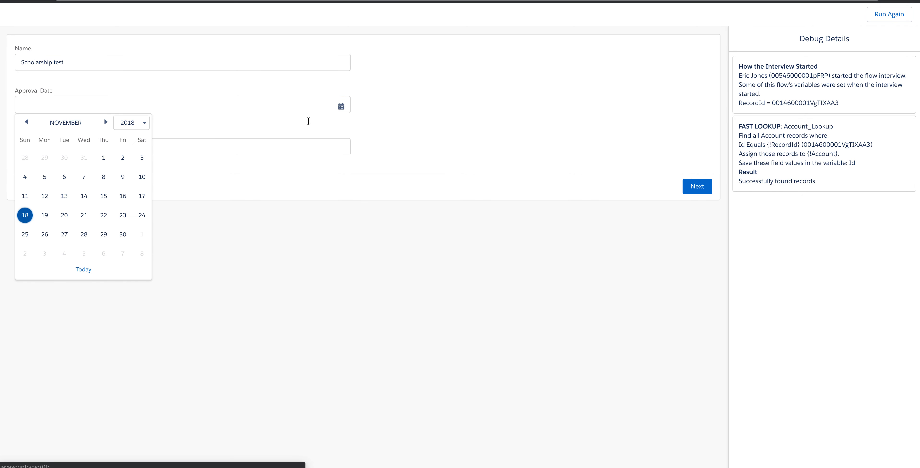
left_click(44, 216)
left_click(149, 148)
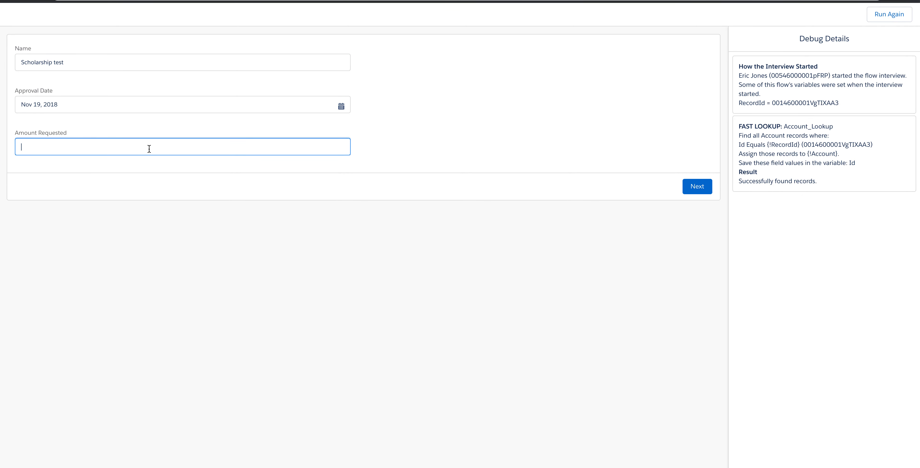
type("100")
left_click(705, 185)
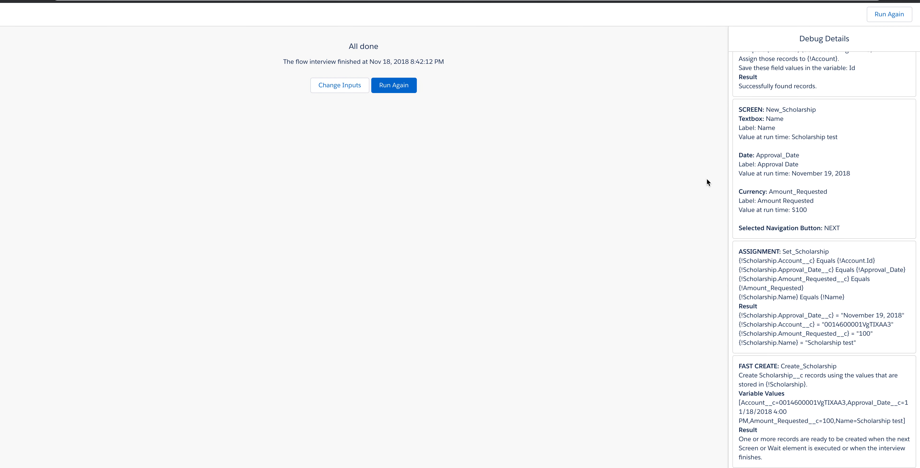
left_click_drag(345, 46, 400, 52)
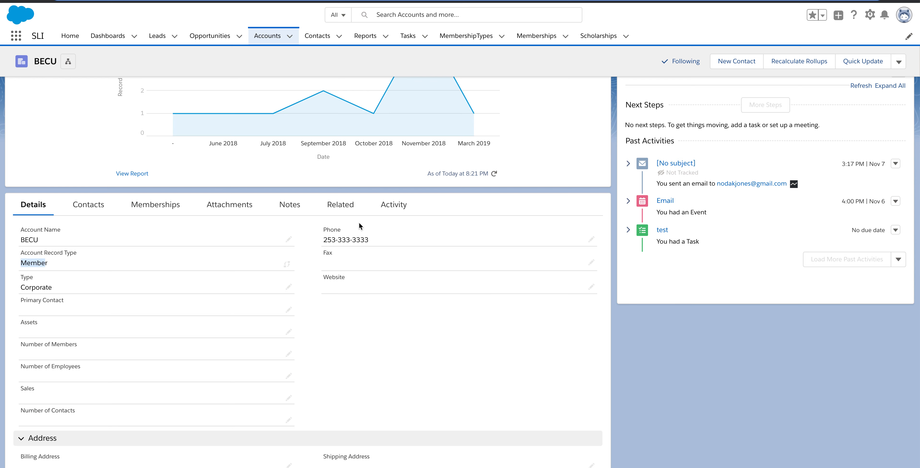
Step: Edit the BECU account's record page, add a Flow component below the Activity and Chatter section, and open its flow choices
left_click(640, 26)
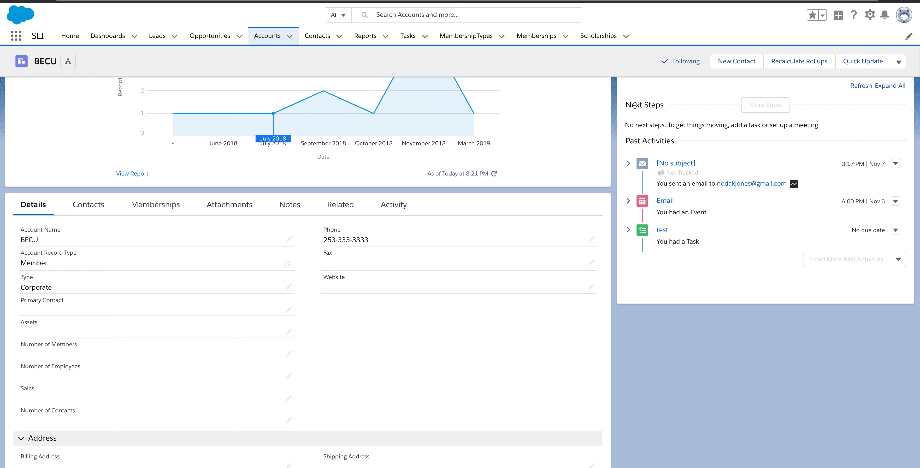
left_click(869, 15)
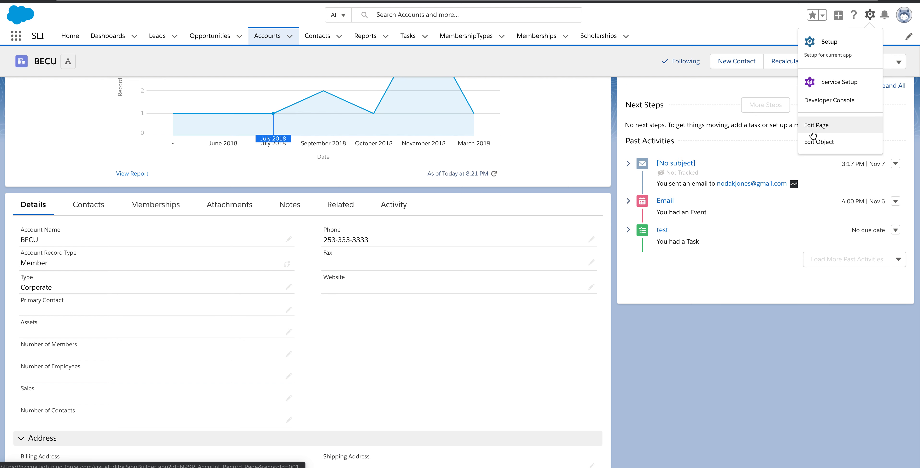
left_click(816, 126)
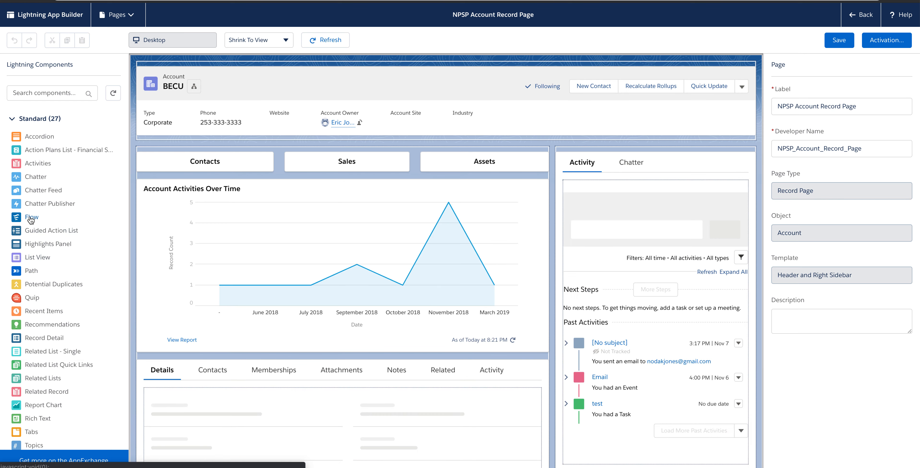
left_click_drag(31, 220, 604, 277)
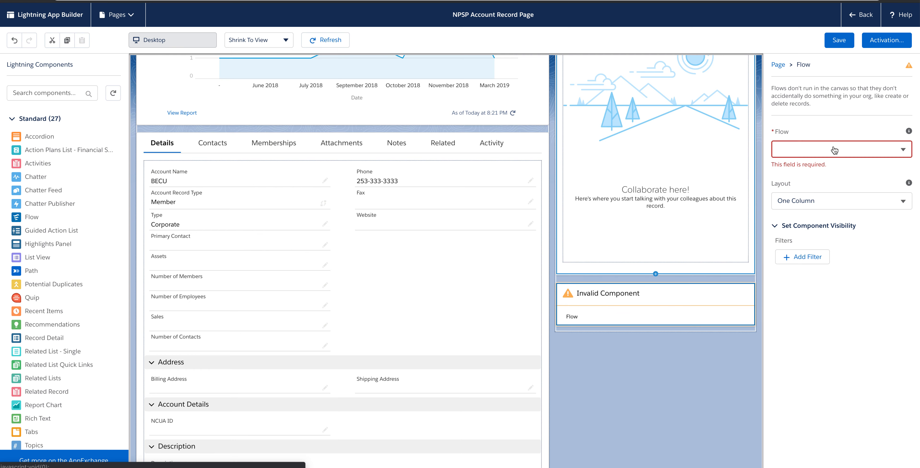
left_click(835, 150)
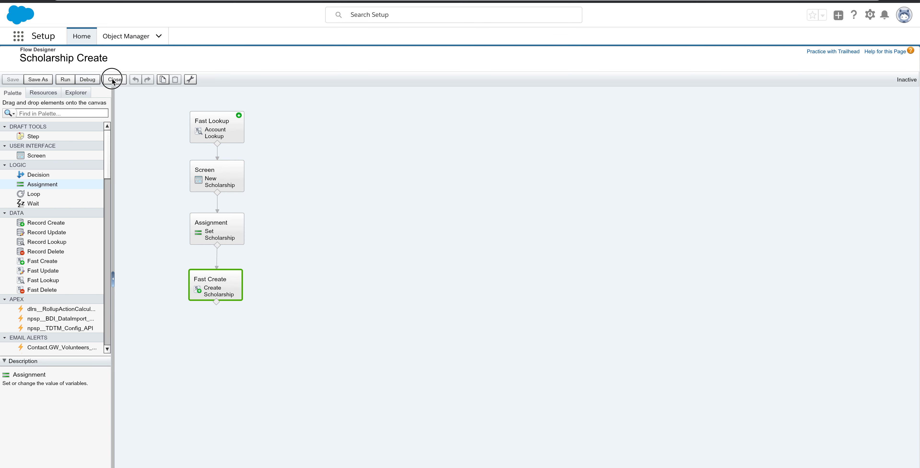
Step: Close the Scholarship Create flow, activate it, and reload the account's record page editor, discarding unsaved page changes
left_click(124, 81)
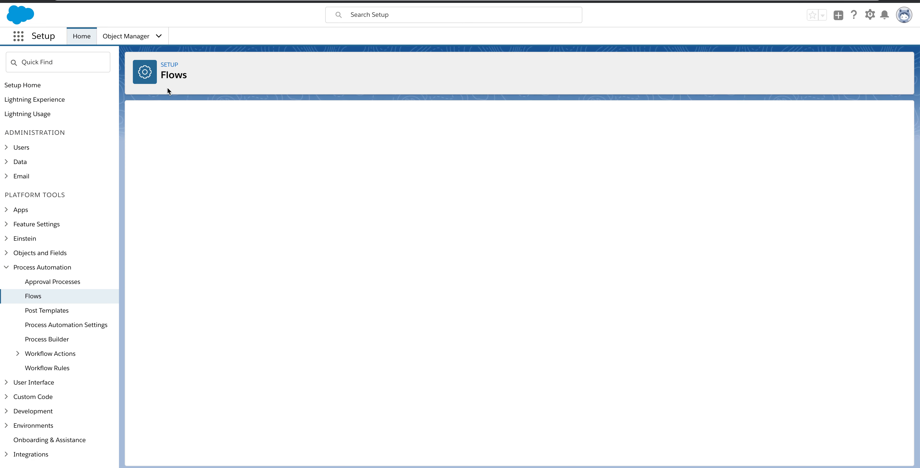
left_click(178, 278)
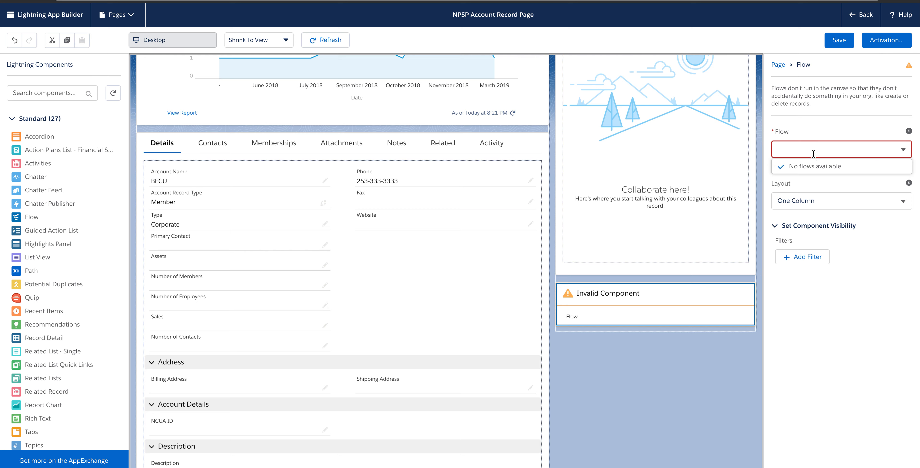
key("super+r")
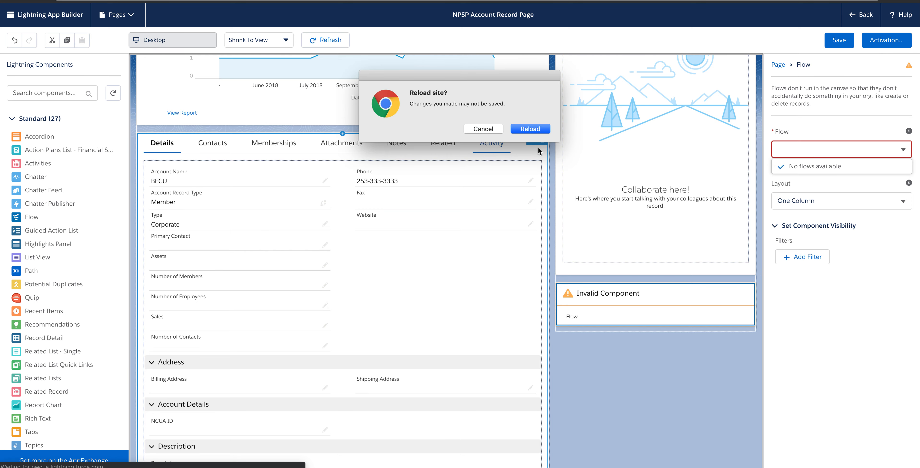
left_click(534, 128)
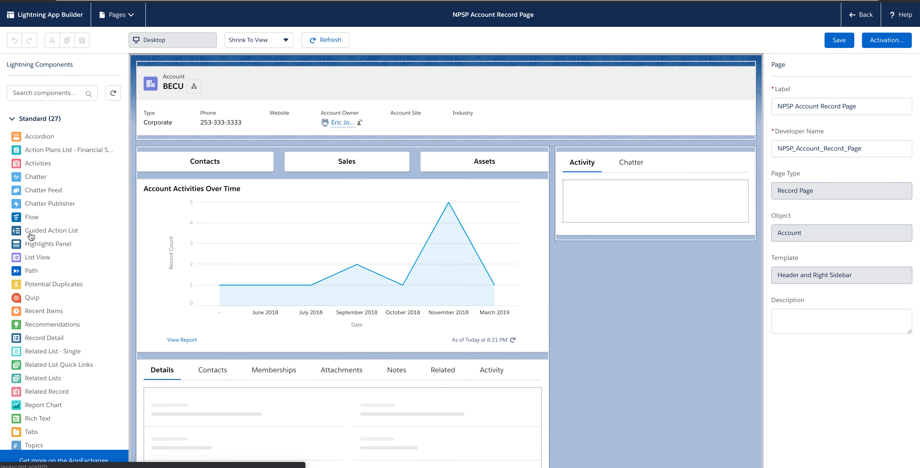
Step: Add a Flow component running Scholarship Create below the Activity and Chatter section of the account record page
left_click_drag(31, 219, 620, 268)
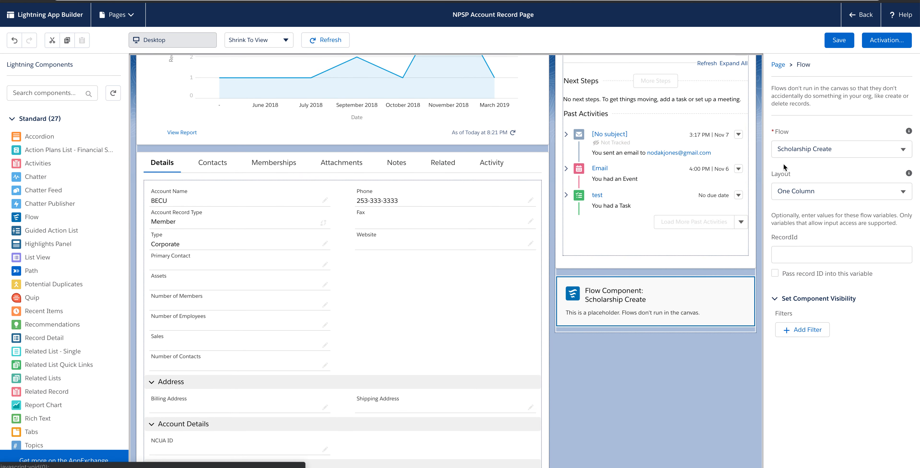
left_click(808, 151)
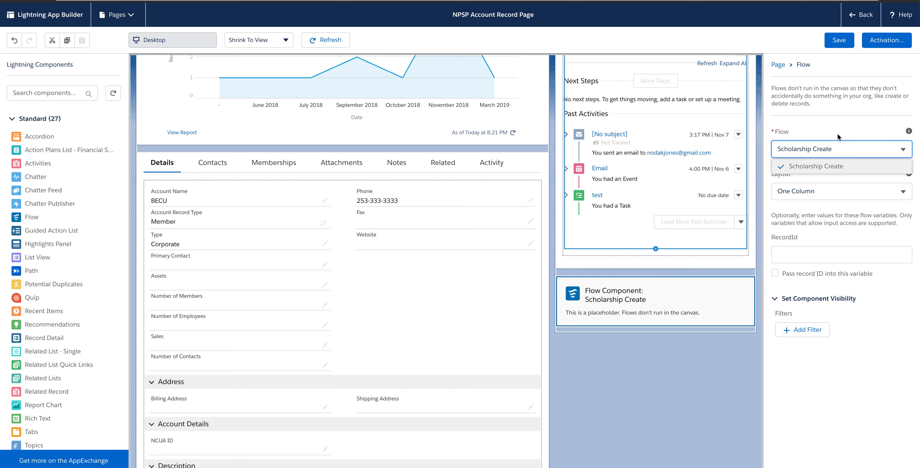
left_click(904, 154)
Step: Pass the record ID into the flow's RecordId variable and add a visibility filter to the Flow component
left_click(835, 253)
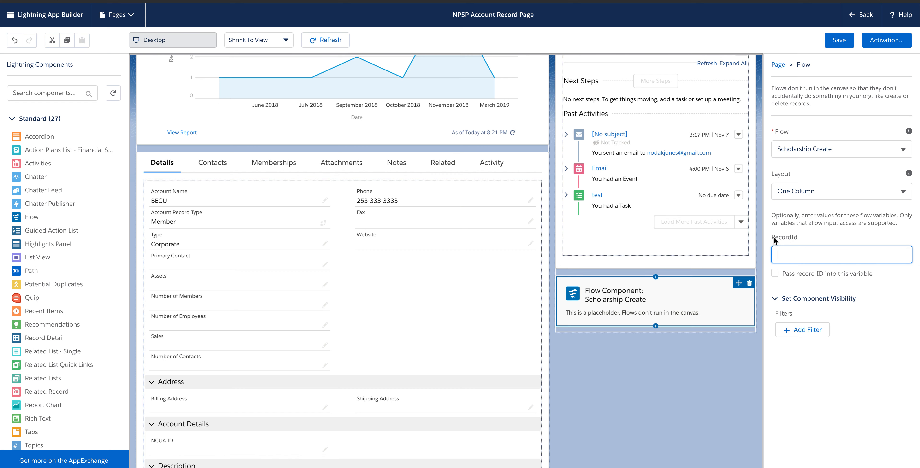
left_click(775, 273)
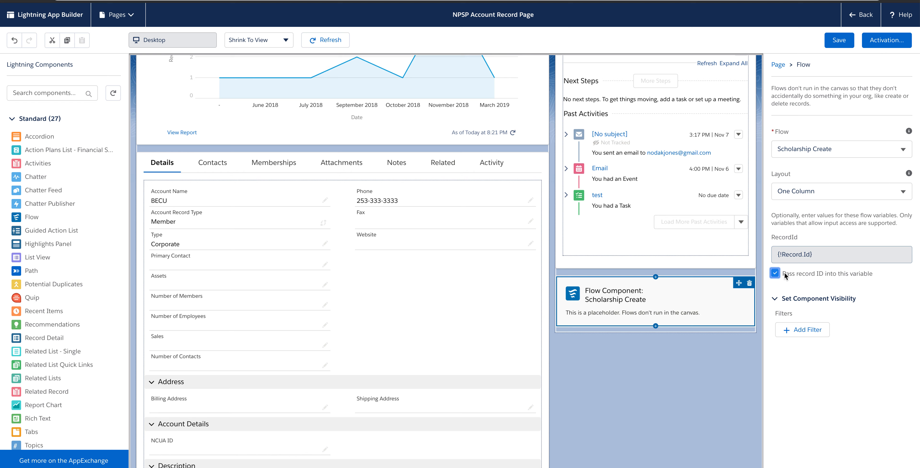
left_click(801, 329)
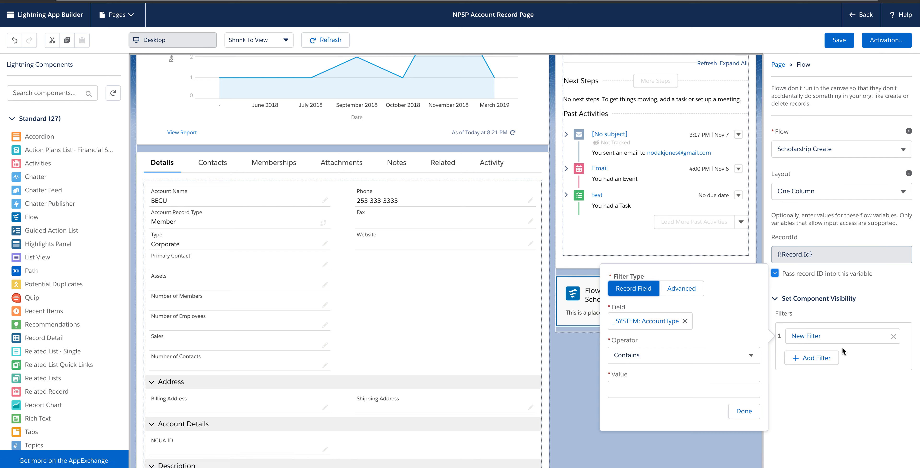
Step: Try to find the account's record type among the filter's record fields, and pick the Type field
left_click(685, 321)
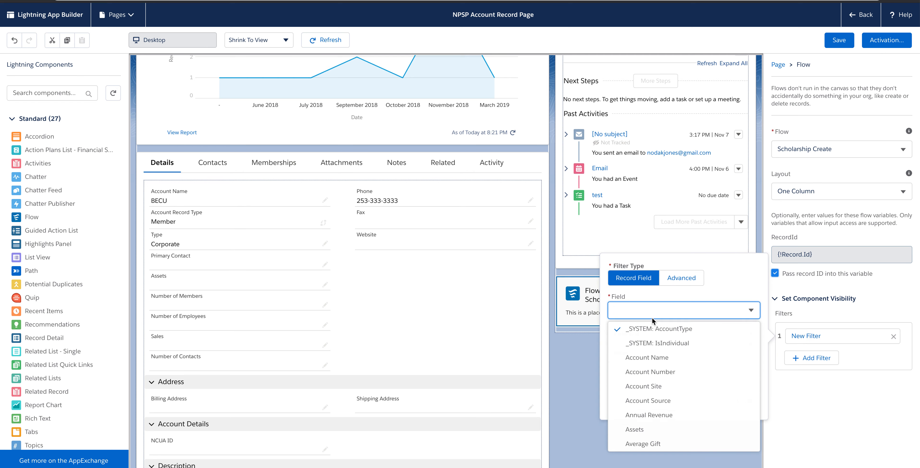
type("record typ")
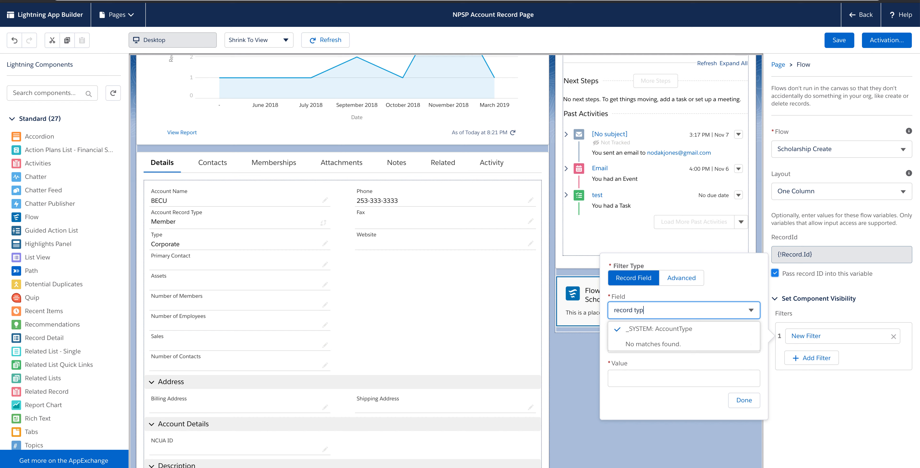
key("BackSpace")
key("BackSpace")
key("BackSpace")
key("BackSpace")
key("BackSpace")
type("account rec")
key("BackSpace")
key("BackSpace")
key("BackSpace")
key("BackSpace")
key("BackSpace")
key("BackSpace")
key("BackSpace")
key("BackSpace")
key("BackSpace")
key("BackSpace")
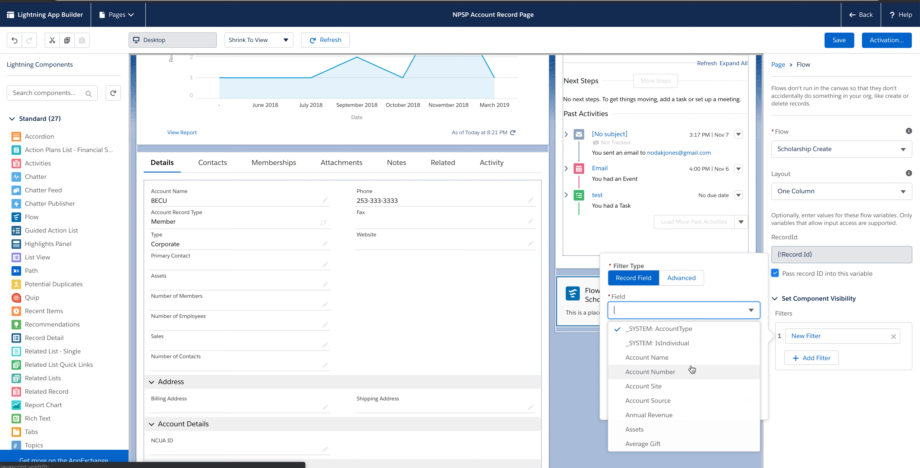
scroll(692, 369, "down", 15)
scroll(692, 369, "down", 15)
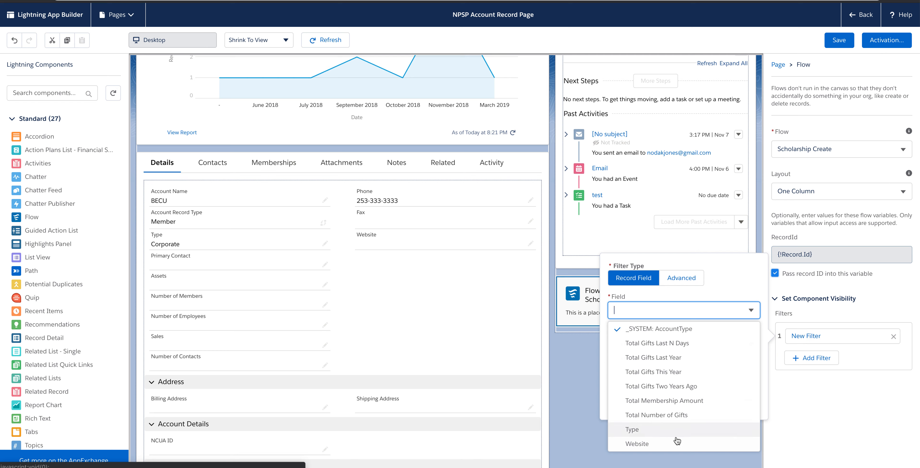
left_click(683, 429)
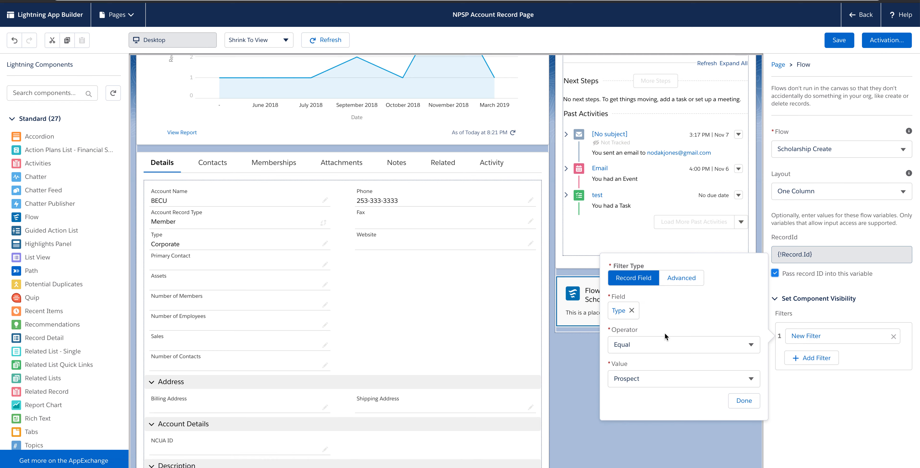
Step: Make the visibility filter Advanced and choose Record > Account Record Type > Name as its field
left_click(679, 278)
left_click(631, 312)
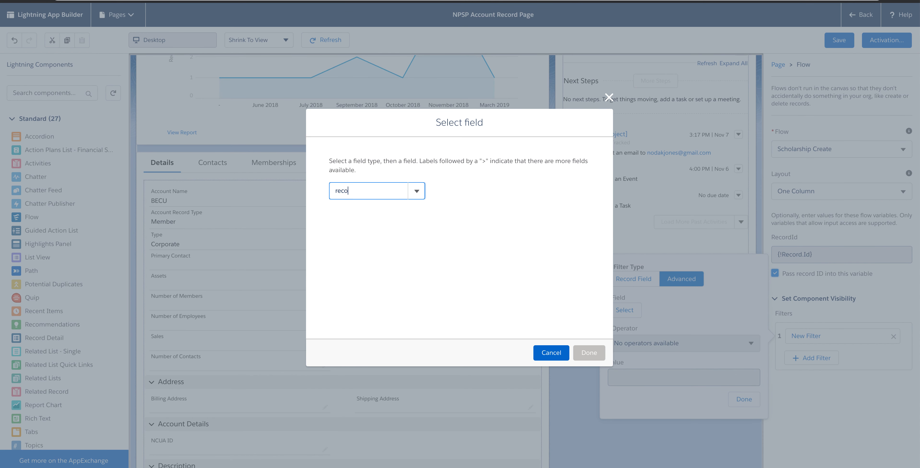
left_click(388, 208)
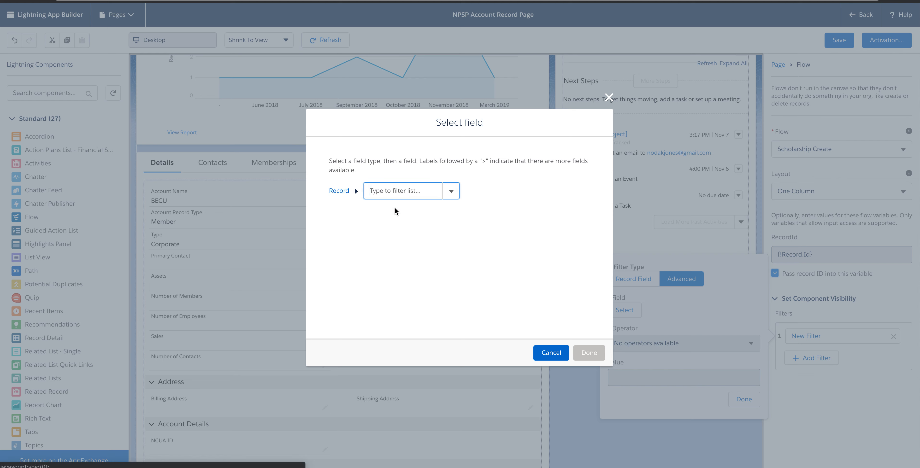
left_click(453, 192)
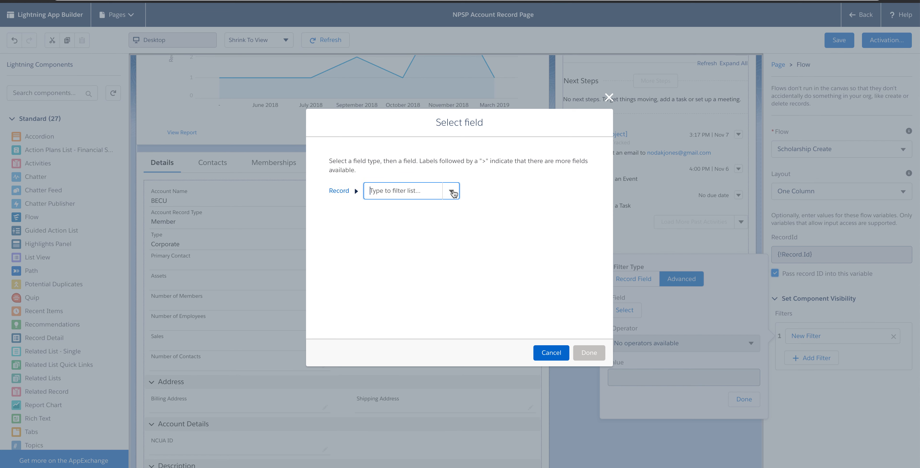
left_click(452, 192)
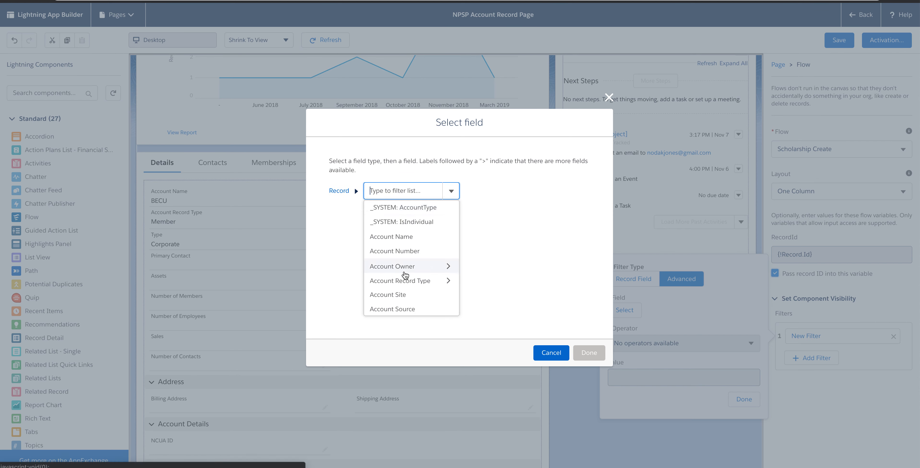
left_click(395, 282)
left_click(527, 192)
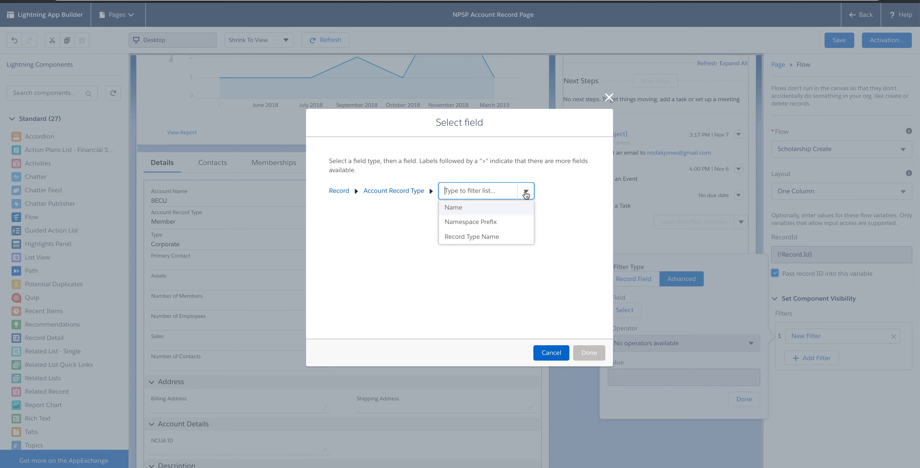
left_click(476, 211)
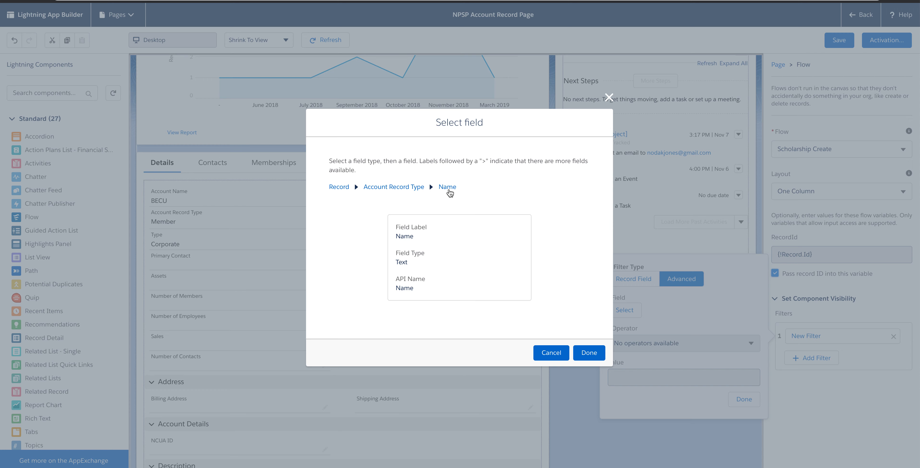
left_click(590, 354)
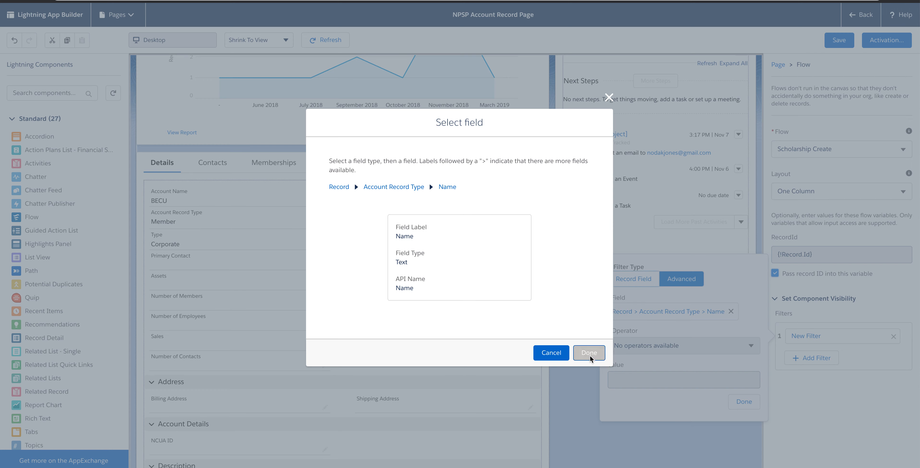
Step: Set the filter's operator to Equal and its value to Member, and save the record page
left_click(649, 378)
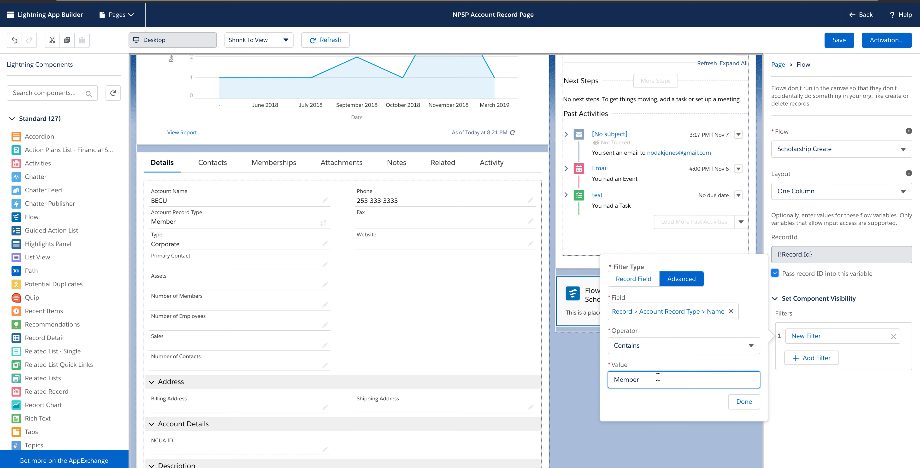
left_click(651, 349)
left_click(653, 377)
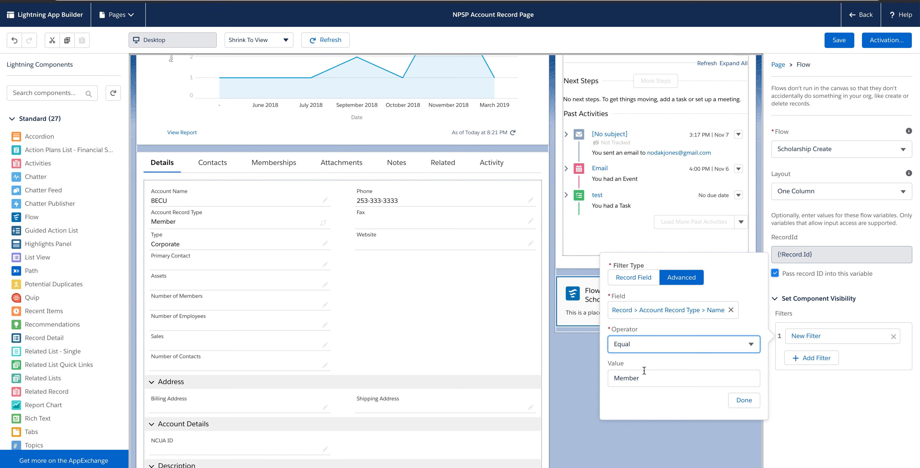
left_click(742, 404)
left_click(839, 40)
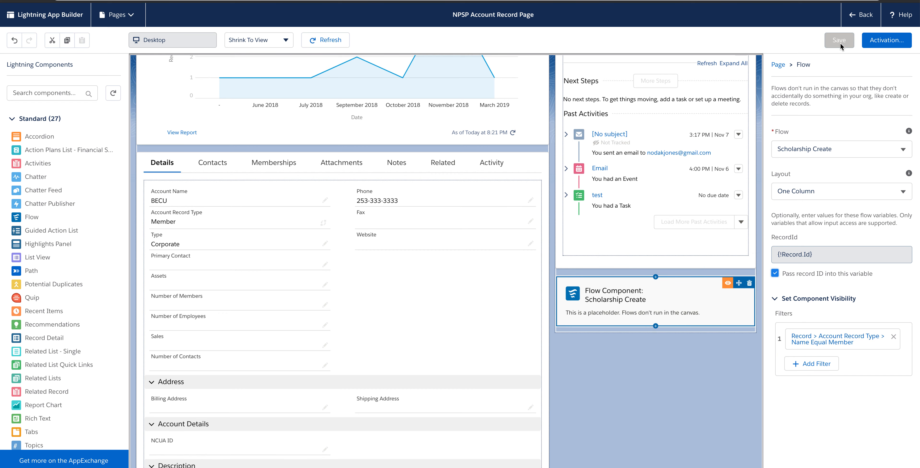
Step: Return to the BECU account and check that its record page shows the scholarship flow form
left_click(861, 16)
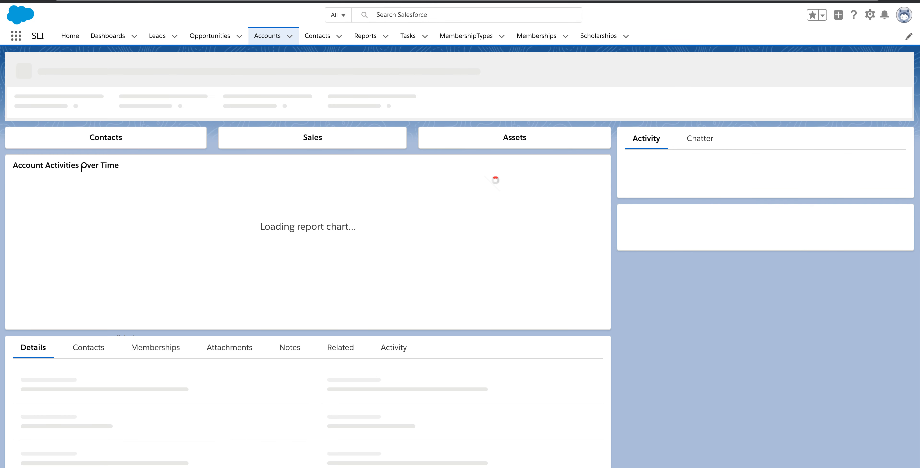
scroll(723, 282, "down", 6)
scroll(725, 279, "down", 8)
scroll(732, 279, "up", 10)
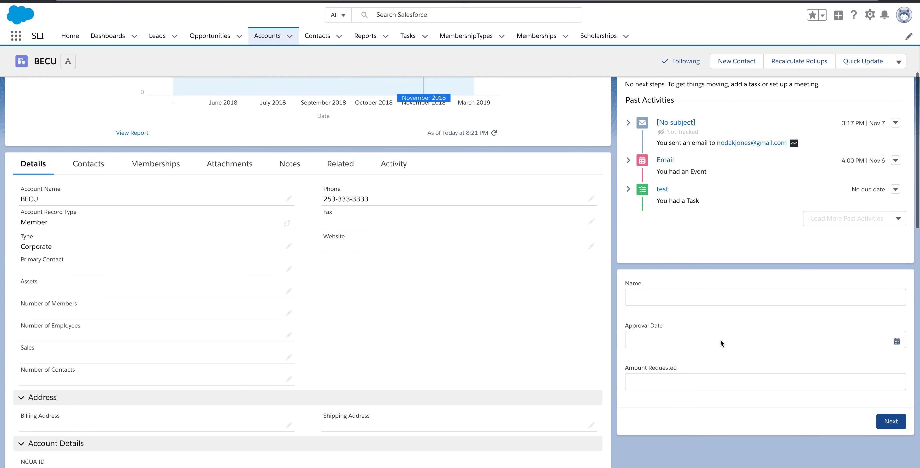
scroll(721, 342, "down", 1)
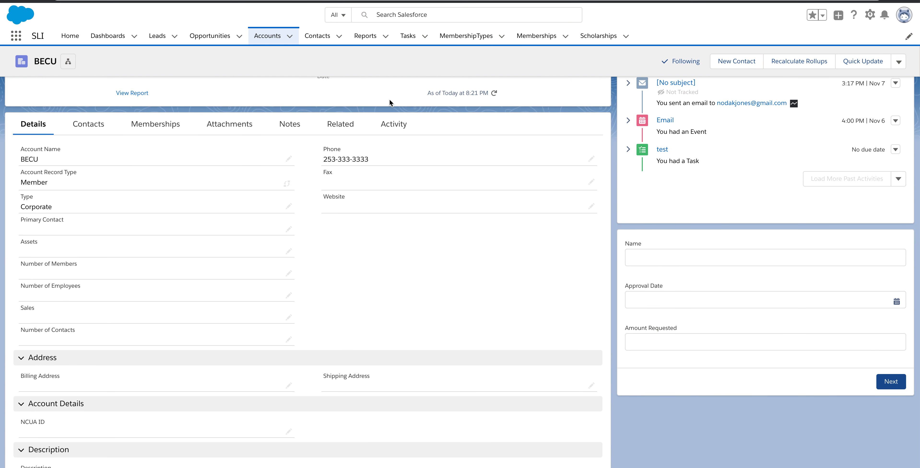
Step: Open the Advantis account and check its Account Record Type and whether the scholarship flow form is shown
left_click(267, 36)
left_click(51, 138)
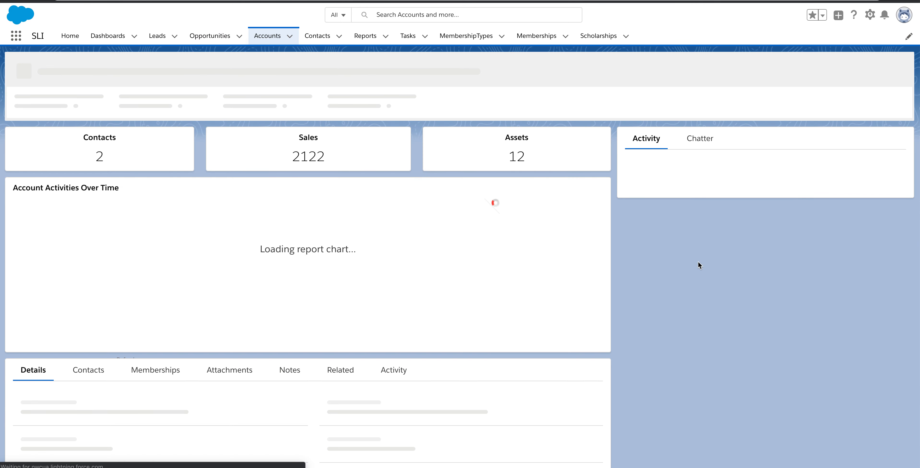
scroll(712, 263, "down", 5)
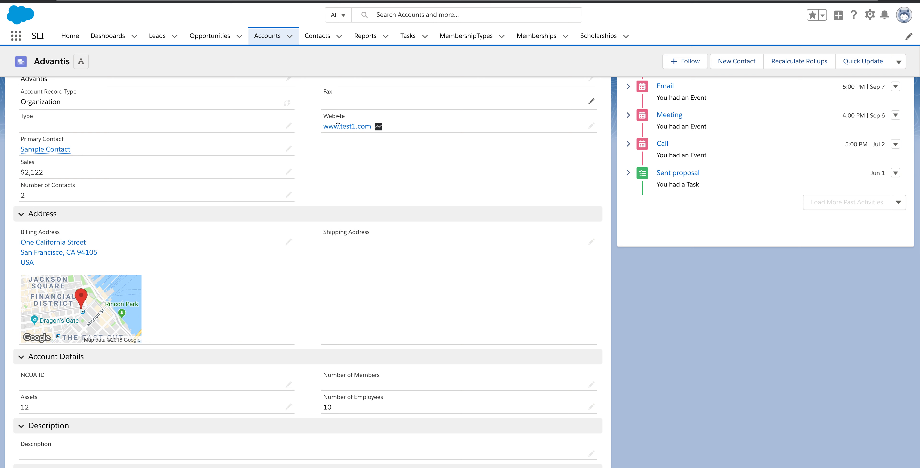
scroll(352, 151, "up", 10)
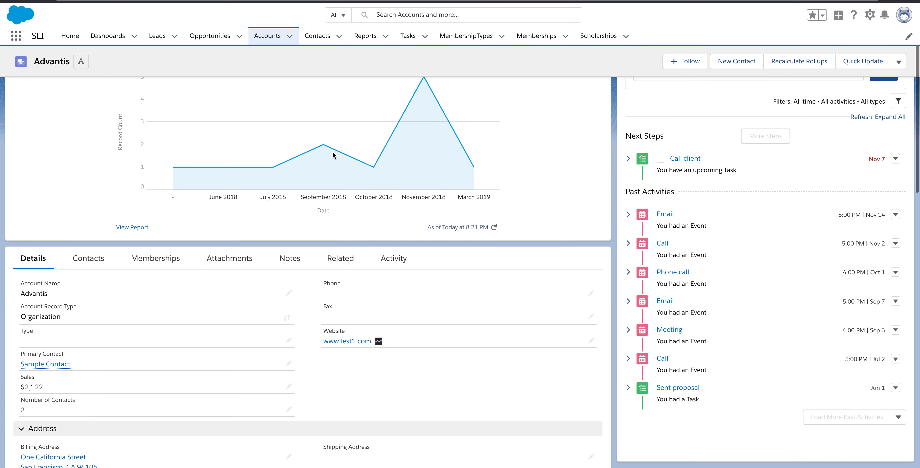
Step: Submit the scholarship form on the BECU account with name Scholarship Test 2, approval date Nov 19, 2018 and amount requested 101
left_click(290, 36)
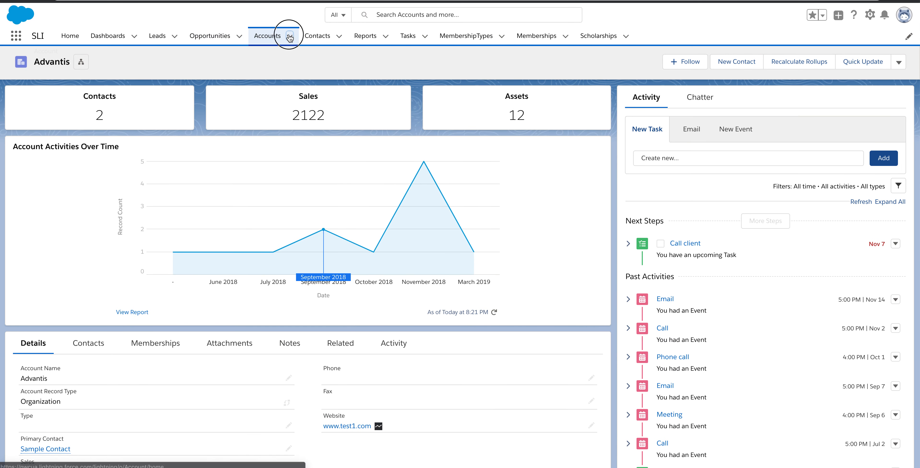
left_click(262, 102)
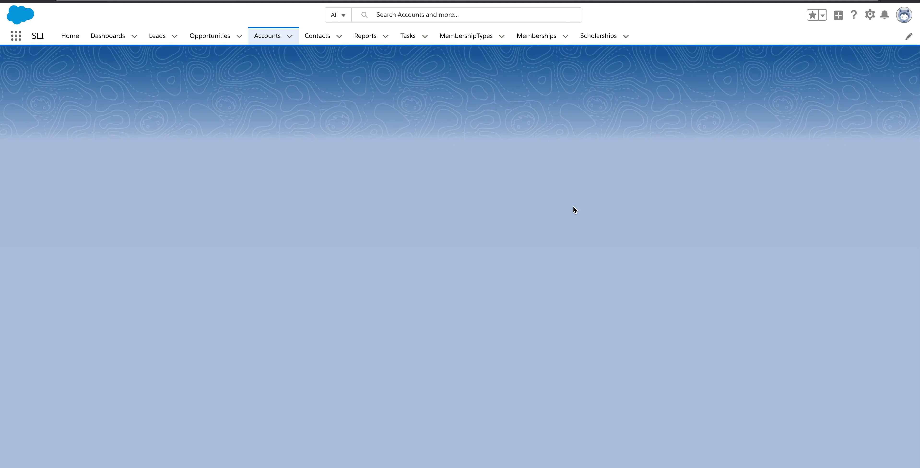
scroll(695, 317, "down", 5)
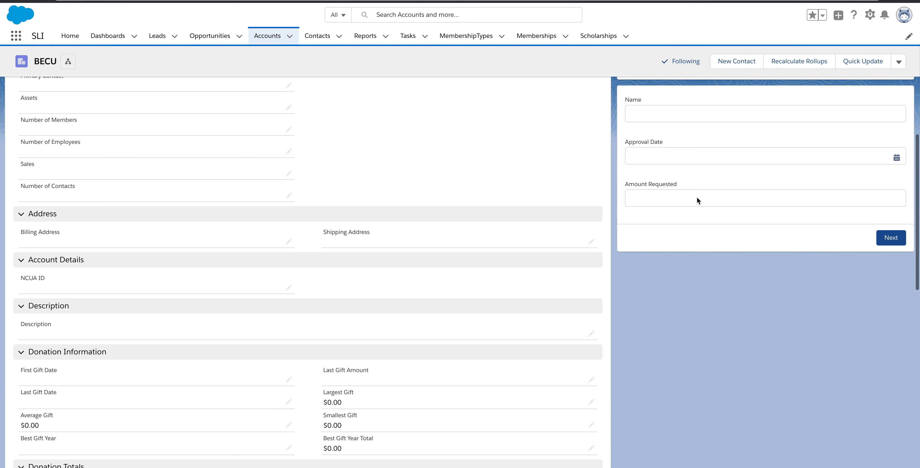
left_click(708, 113)
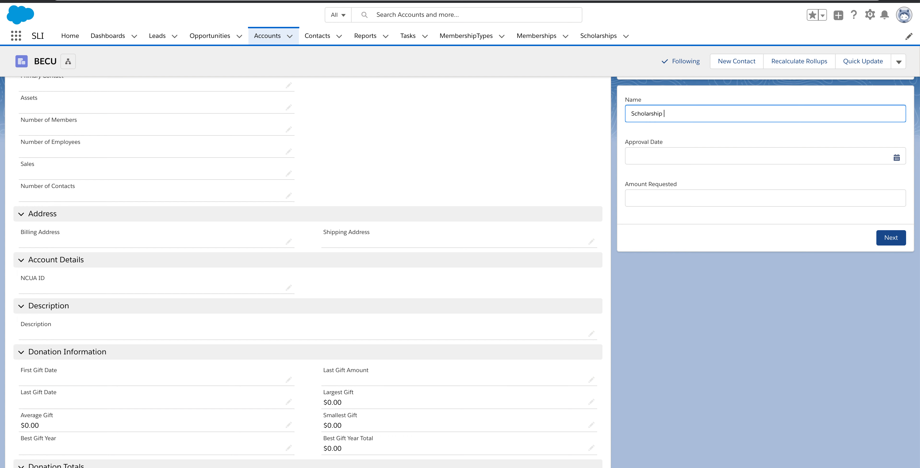
key("Tab")
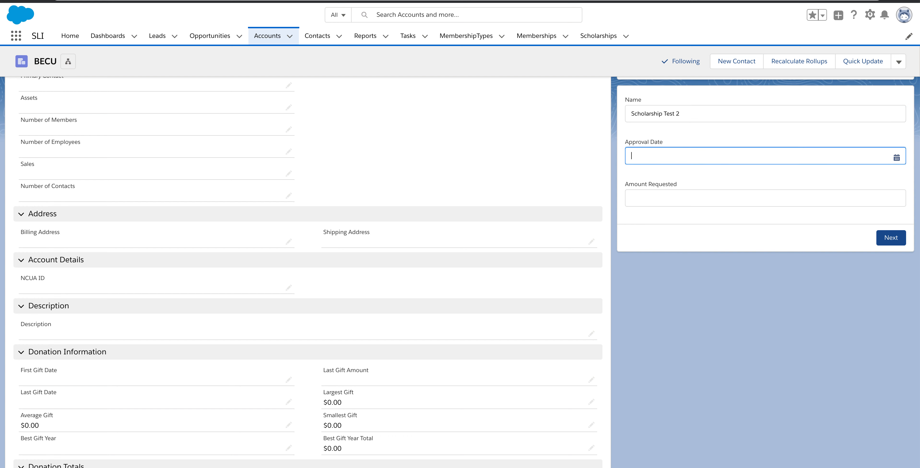
left_click(898, 158)
left_click(659, 266)
left_click(665, 197)
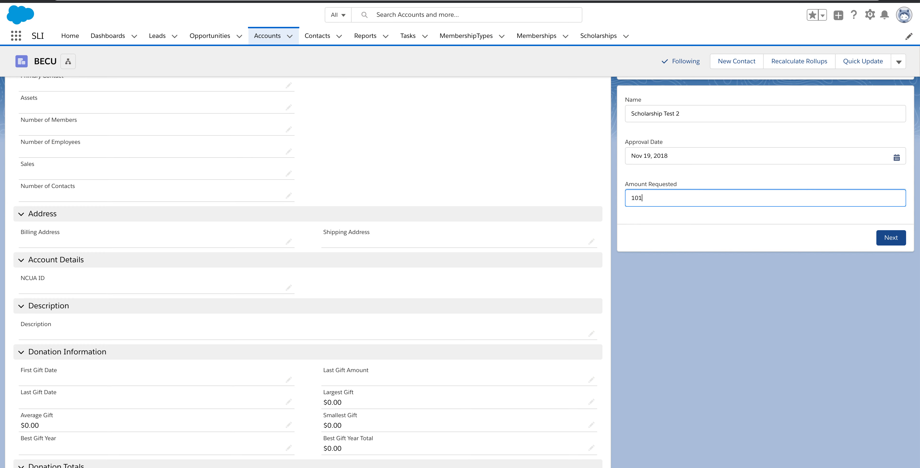
type("101")
left_click(889, 237)
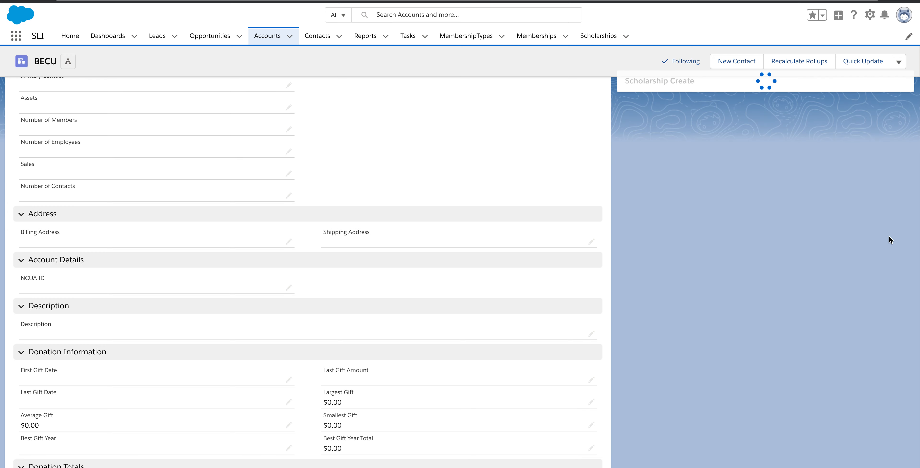
Step: Check the Scholarships related list on the BECU account for the newly submitted scholarship record
scroll(884, 248, "up", 7)
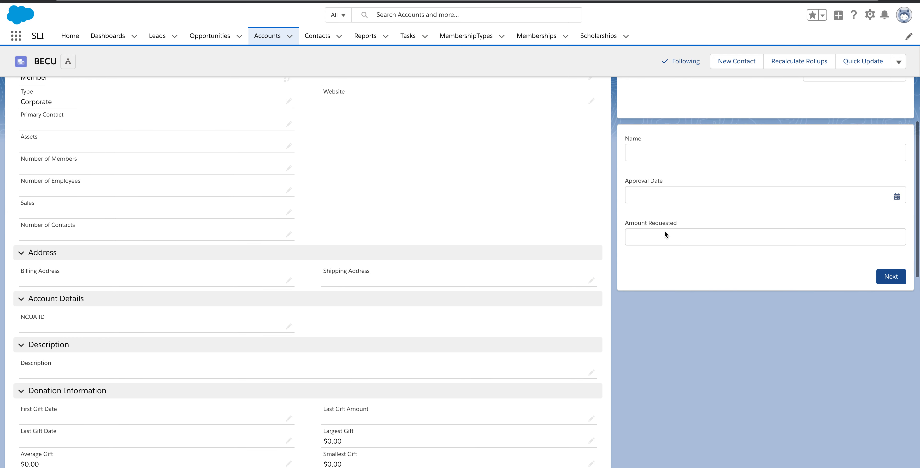
scroll(427, 285, "up", 4)
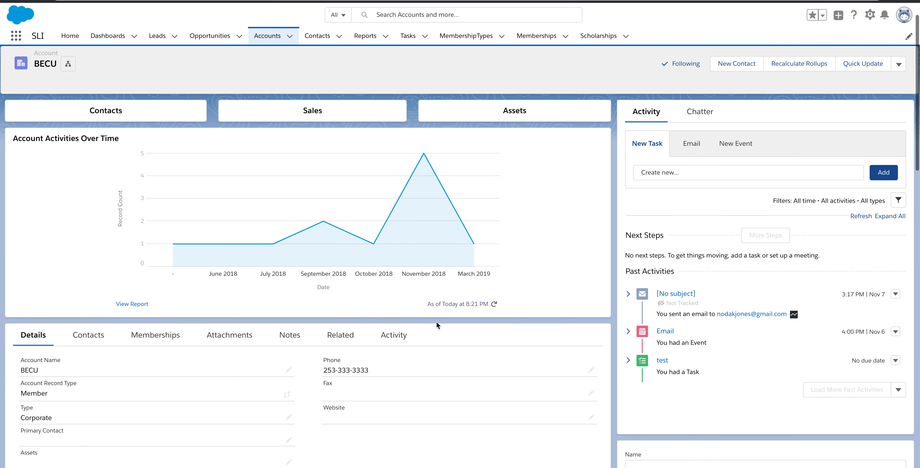
scroll(437, 321, "down", 2)
left_click(389, 293)
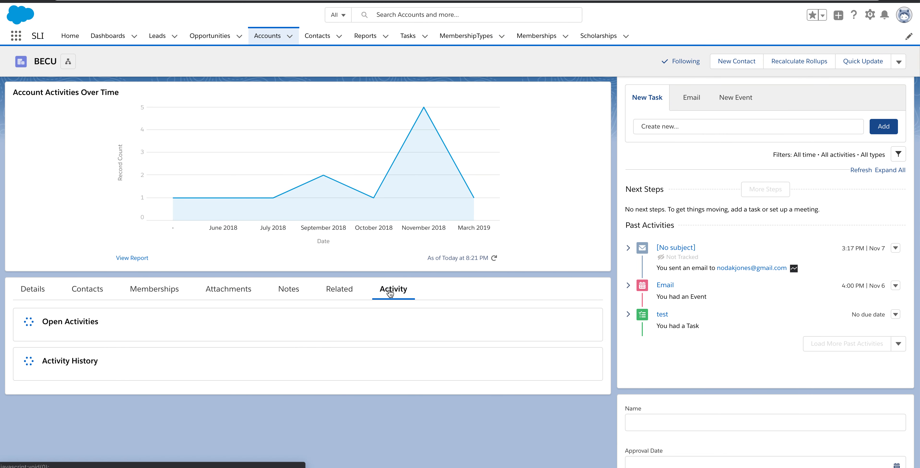
left_click(340, 289)
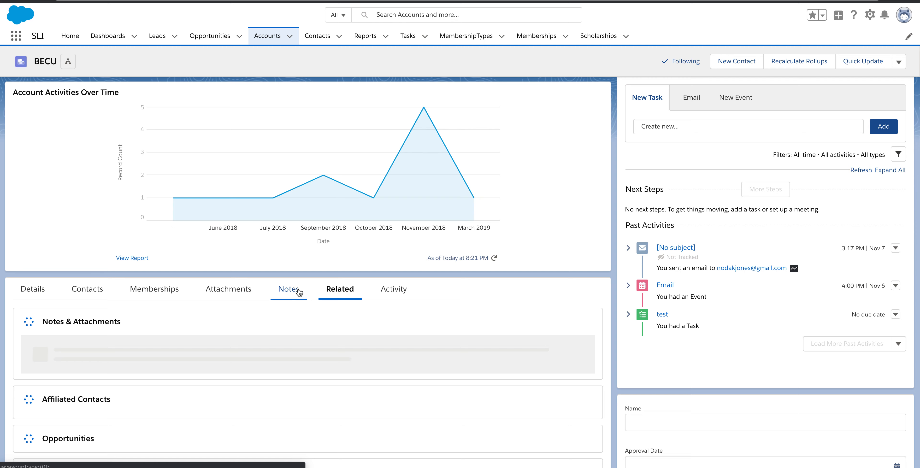
scroll(314, 307, "down", 6)
scroll(315, 310, "down", 6)
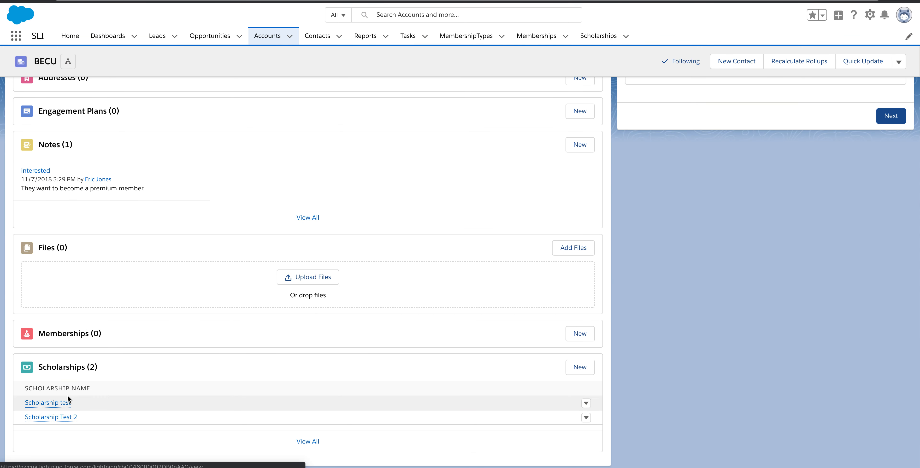
mouse_move(67, 405)
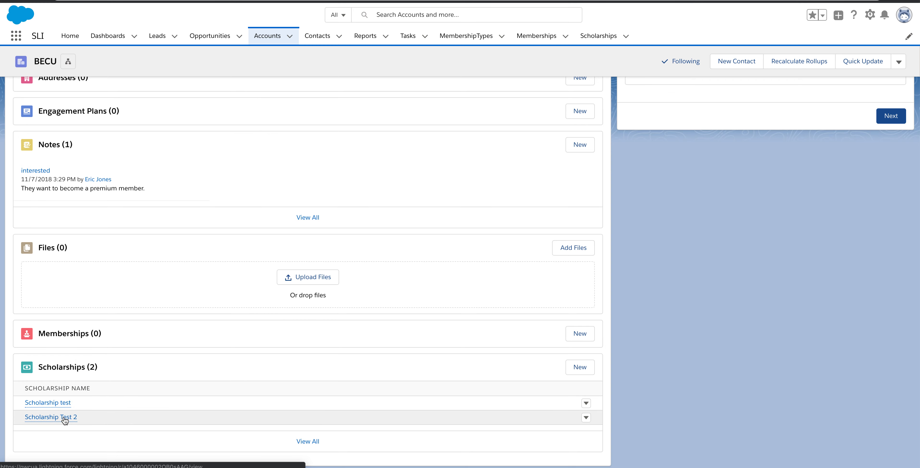
scroll(492, 388, "up", 7)
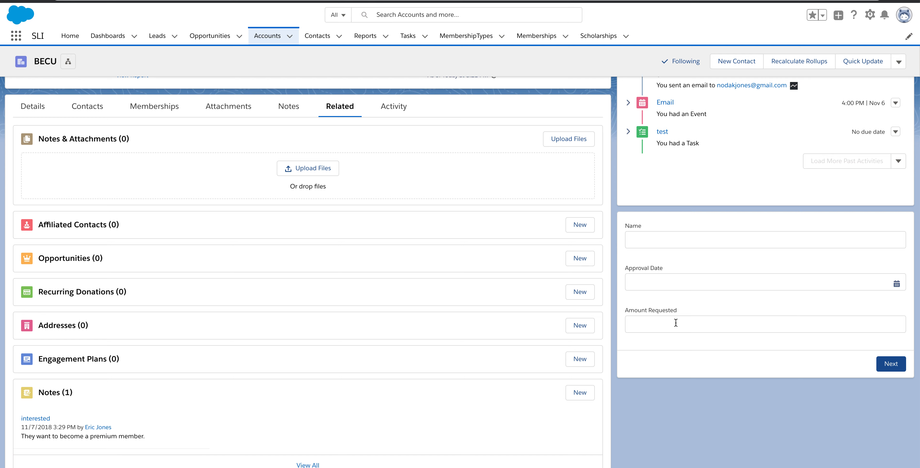
scroll(681, 326, "up", 2)
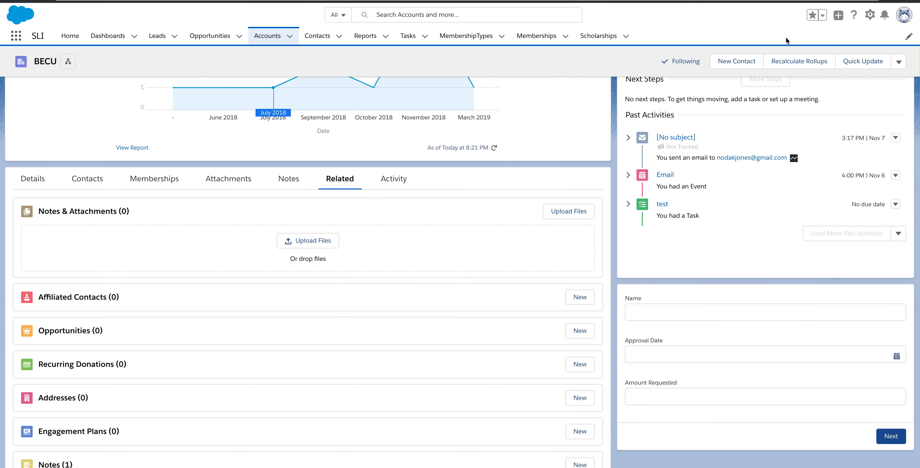
Step: Open the account record page for editing and add a new tab to the tab set containing Details and Contacts
left_click(870, 15)
left_click(824, 125)
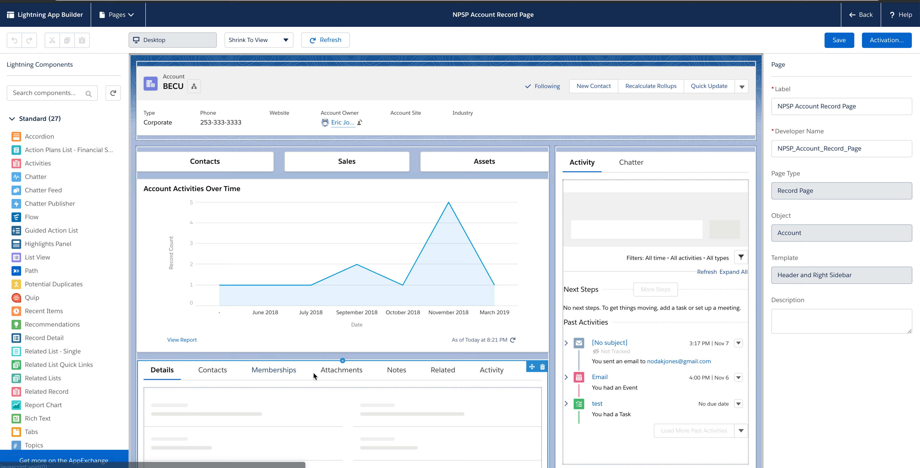
left_click(481, 376)
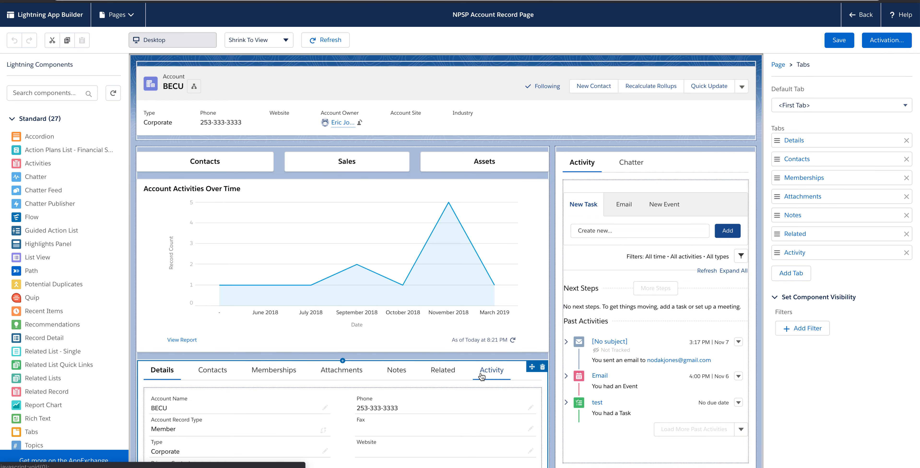
left_click(791, 273)
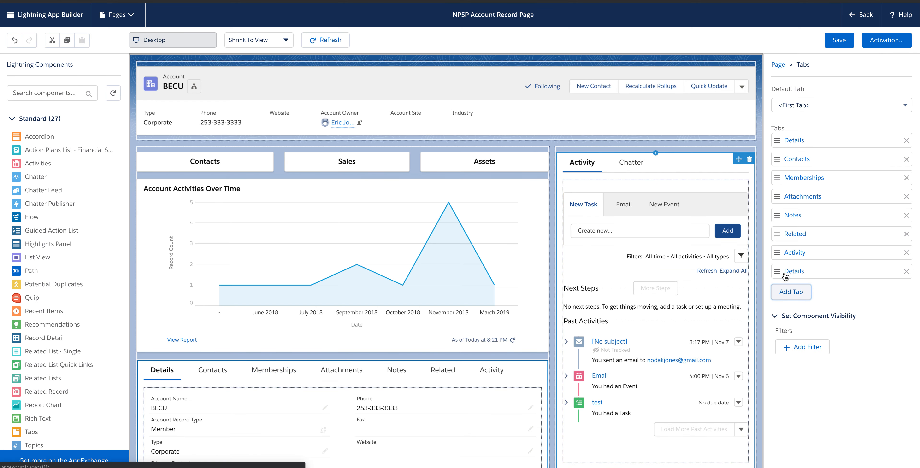
Step: Give the new tab the custom label Scholarships and place it between Attachments and Notes
left_click(837, 260)
left_click(829, 271)
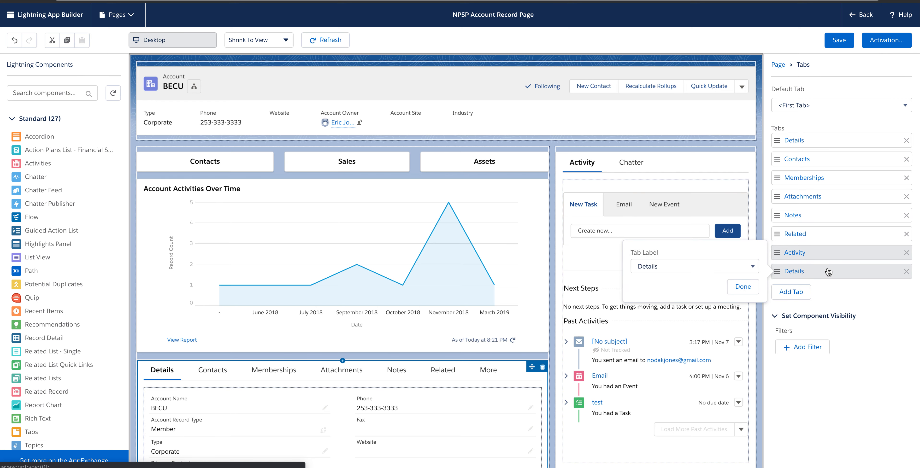
left_click(697, 267)
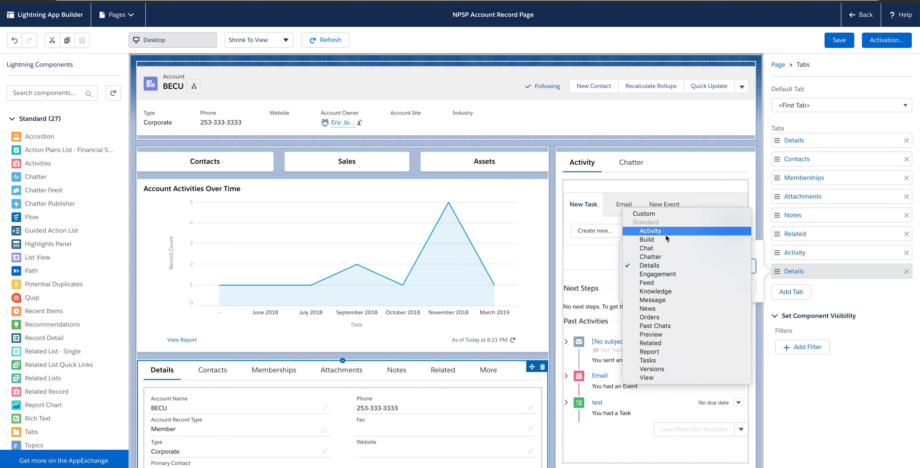
left_click(666, 214)
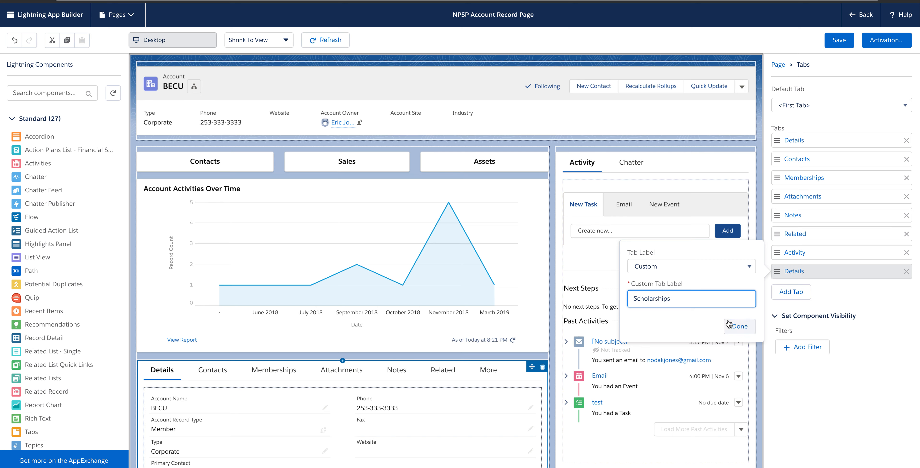
left_click(736, 326)
left_click_drag(777, 273, 775, 215)
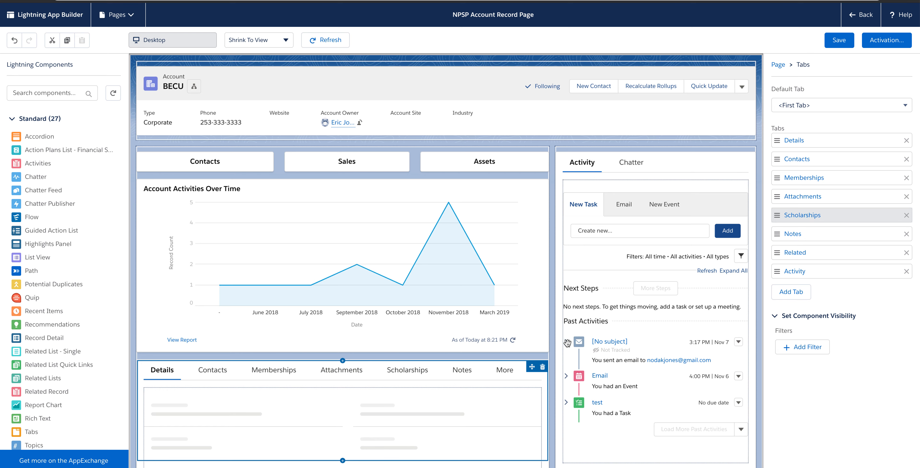
Step: Add a Related List - Single component to the empty Scholarships tab
left_click(415, 372)
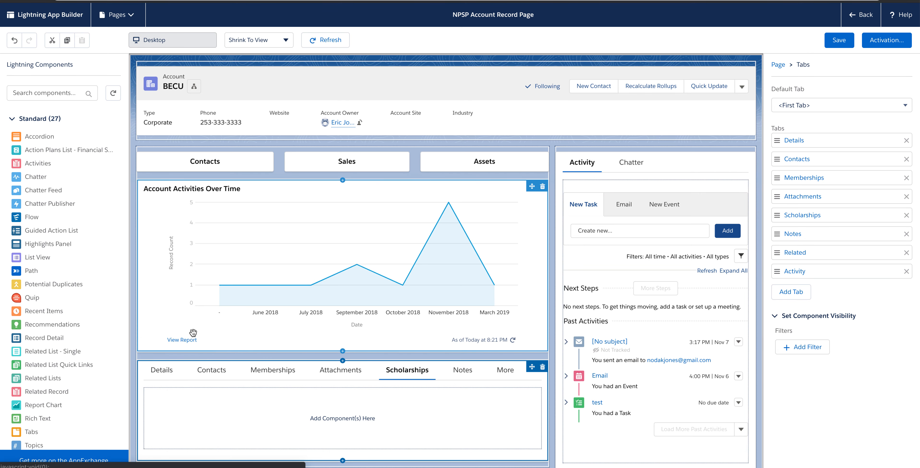
scroll(192, 332, "down", 1)
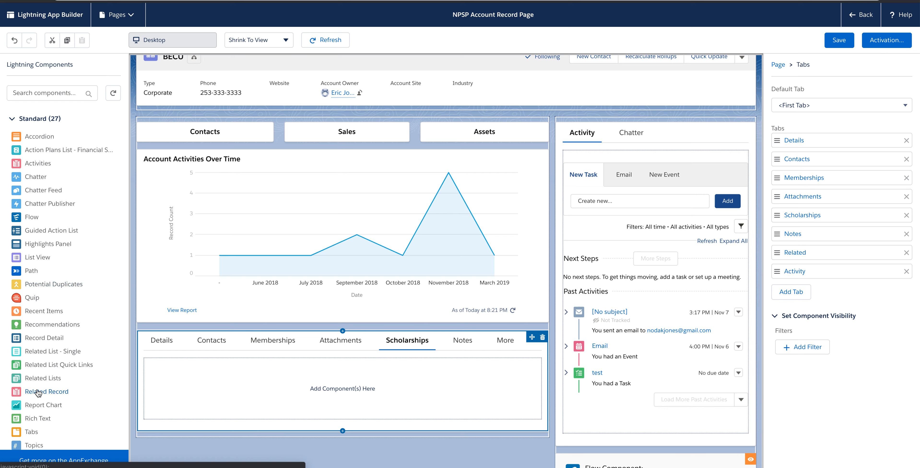
scroll(37, 393, "down", 1)
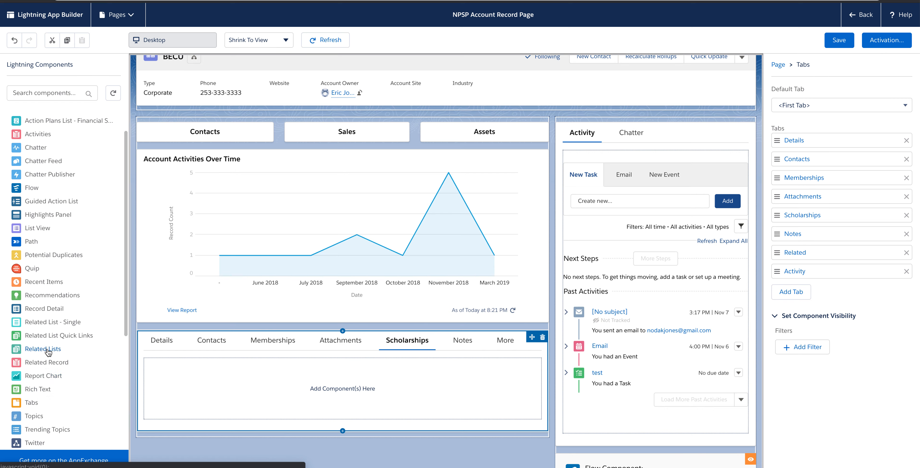
left_click_drag(41, 322, 269, 371)
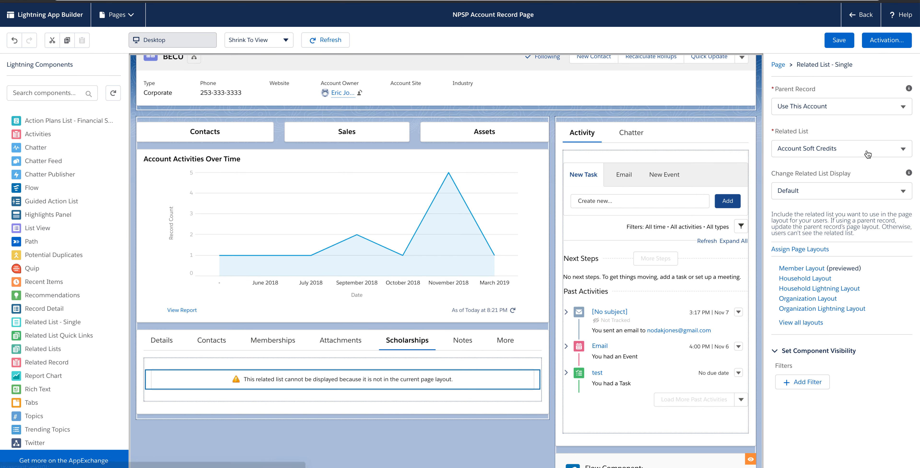
Step: Set the component's related list to Scholarships with the Default display, and save the record page
left_click(869, 149)
scroll(820, 239, "down", 5)
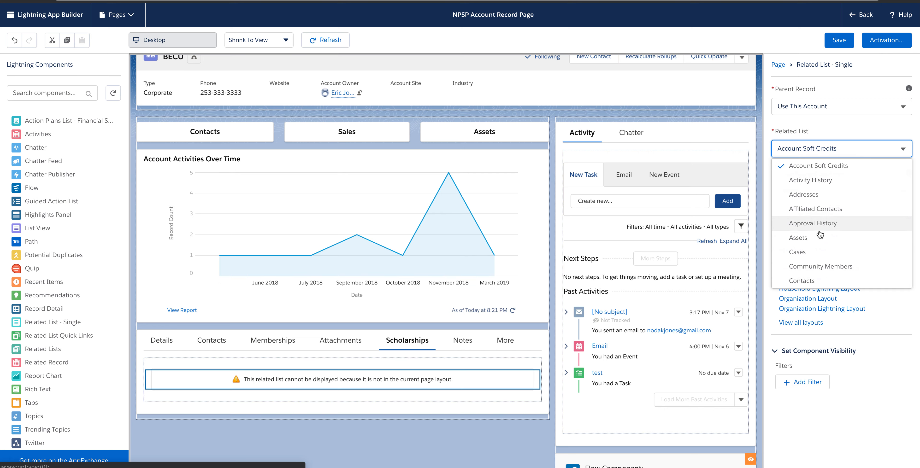
left_click(815, 250)
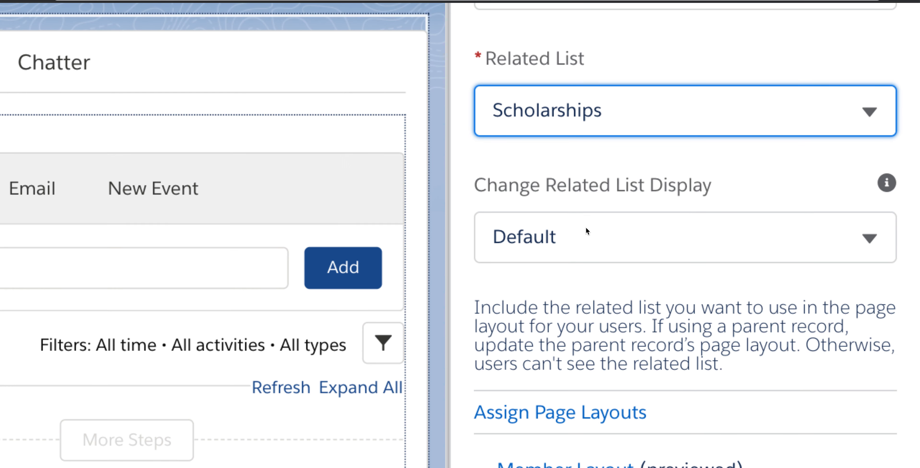
left_click(534, 239)
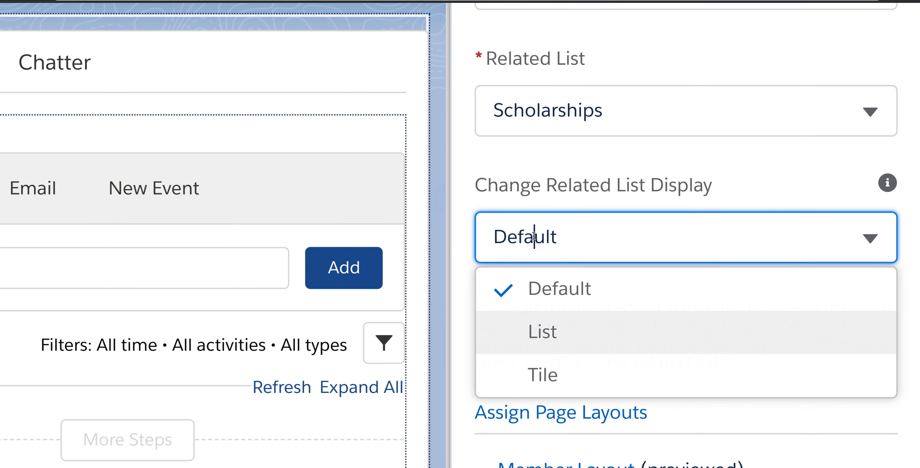
left_click(542, 297)
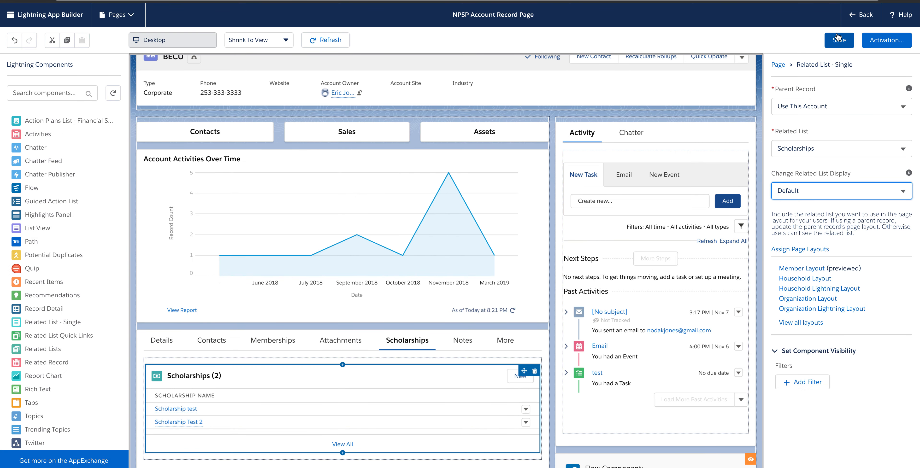
left_click(838, 41)
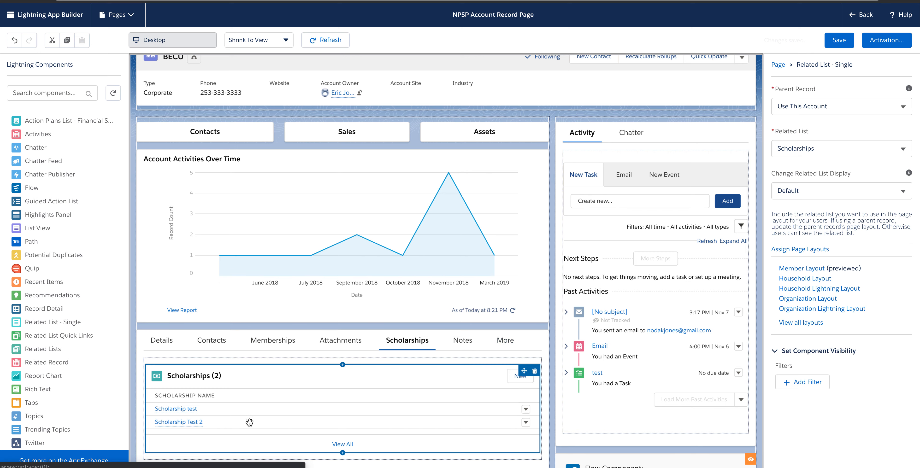
Step: Move the Scholarship Create flow component into the Scholarships tab above the related list, and save the record page
scroll(535, 347, "down", 1)
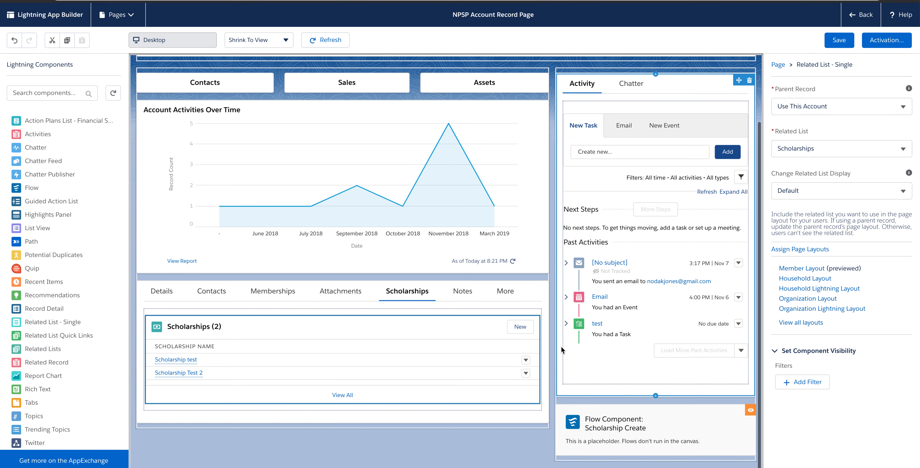
left_click_drag(612, 429, 222, 313)
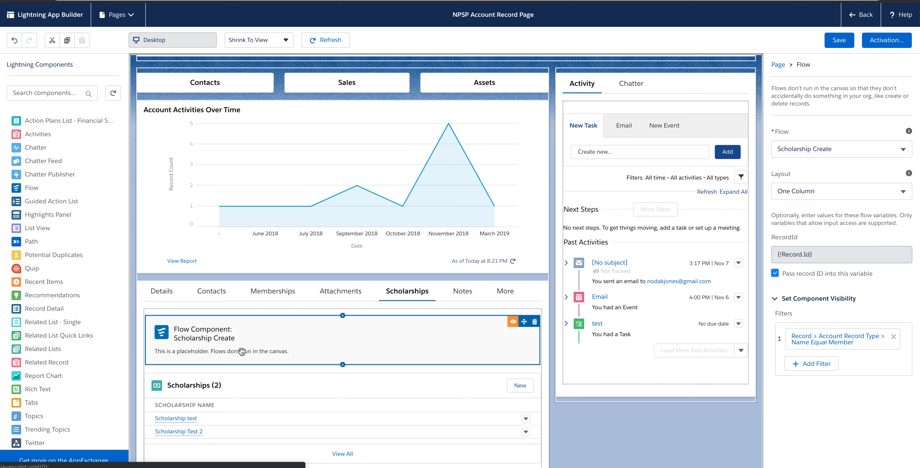
left_click(844, 43)
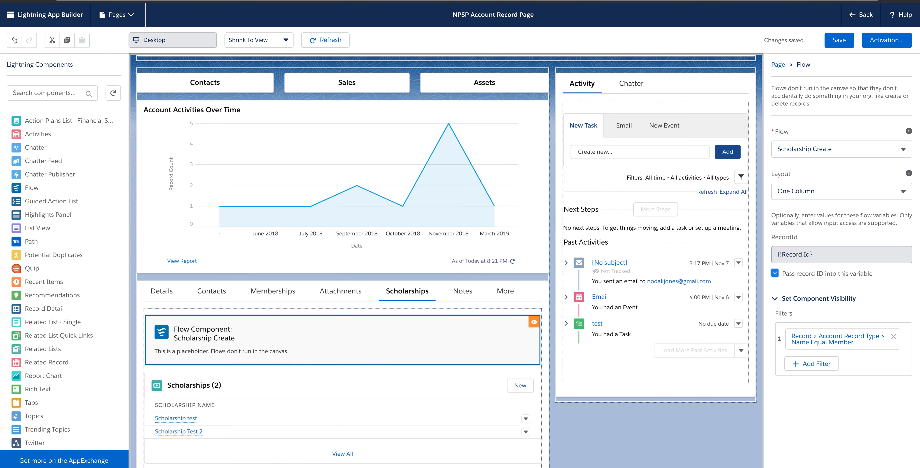
Step: Leave the page editor for the BECU account and examine the scholarship form and related list in its Scholarships tab
key("ctrl+Tab")
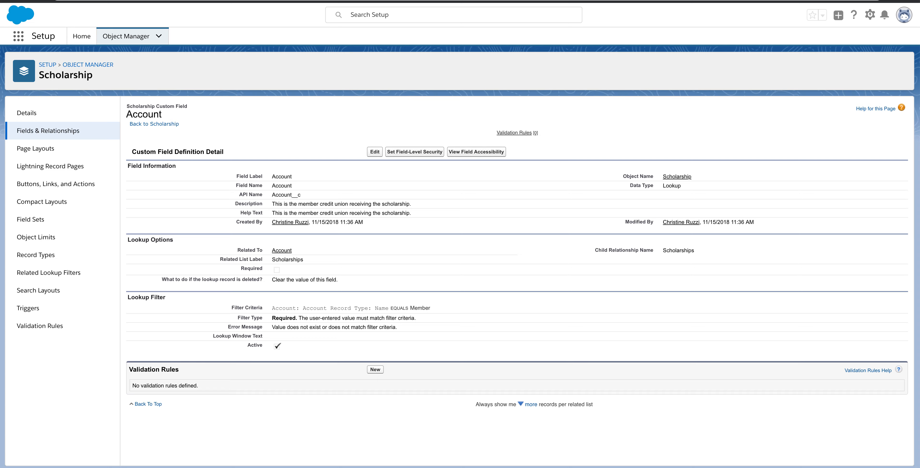
key("ctrl+shift+Tab")
left_click(852, 14)
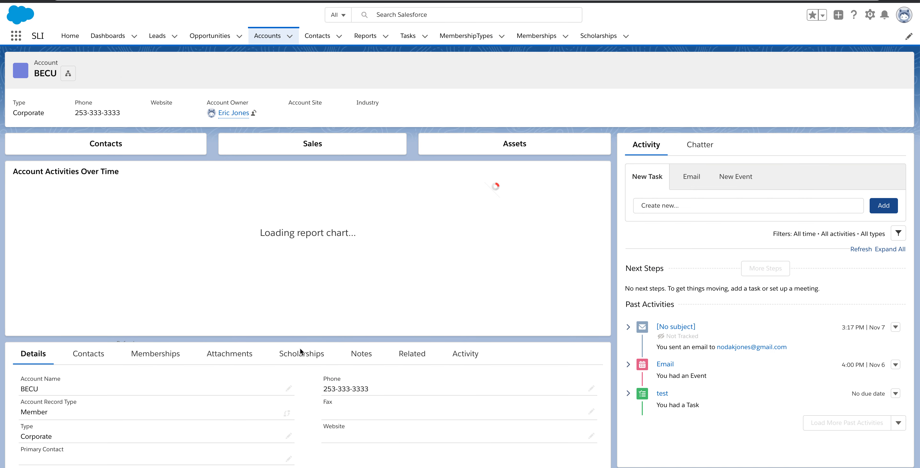
left_click(301, 352)
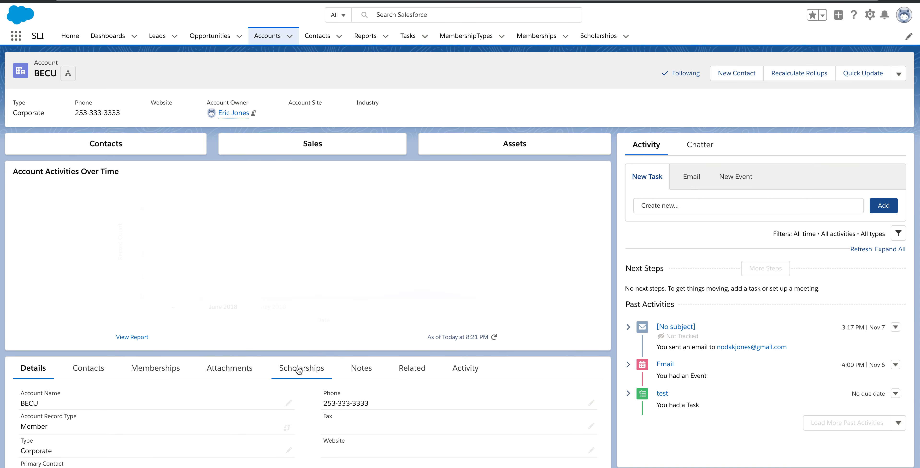
scroll(450, 353, "down", 5)
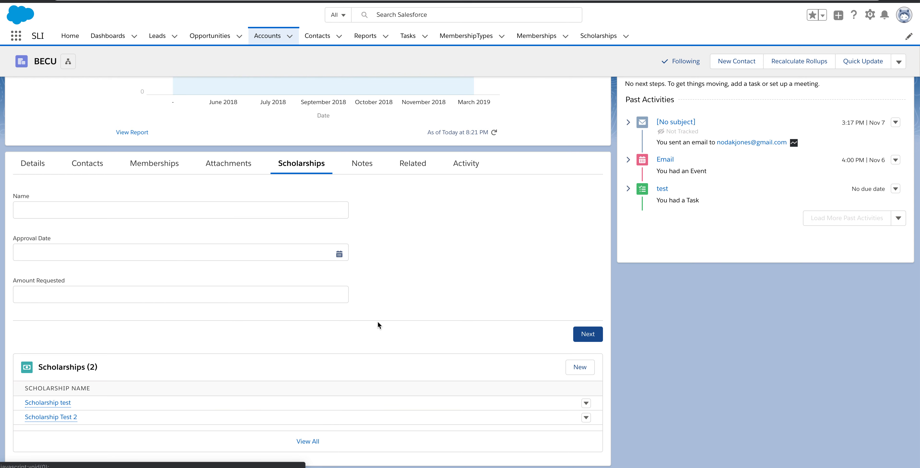
scroll(394, 321, "up", 1)
scroll(394, 322, "up", 1)
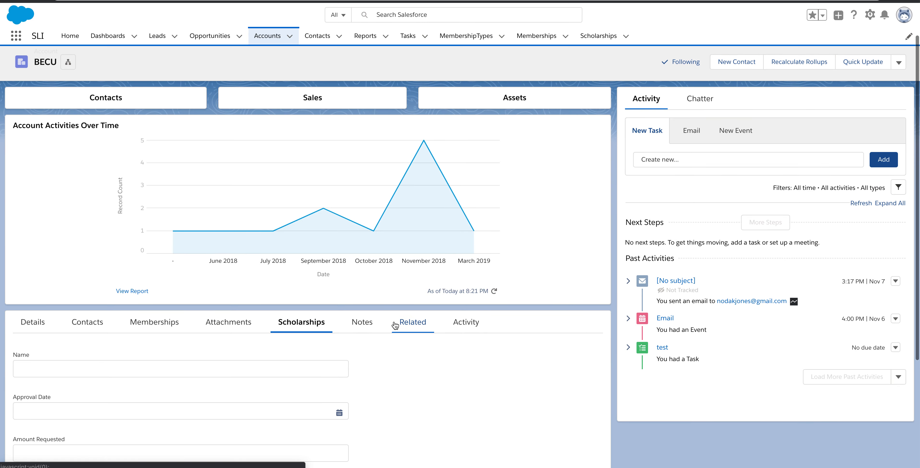
scroll(429, 326, "up", 2)
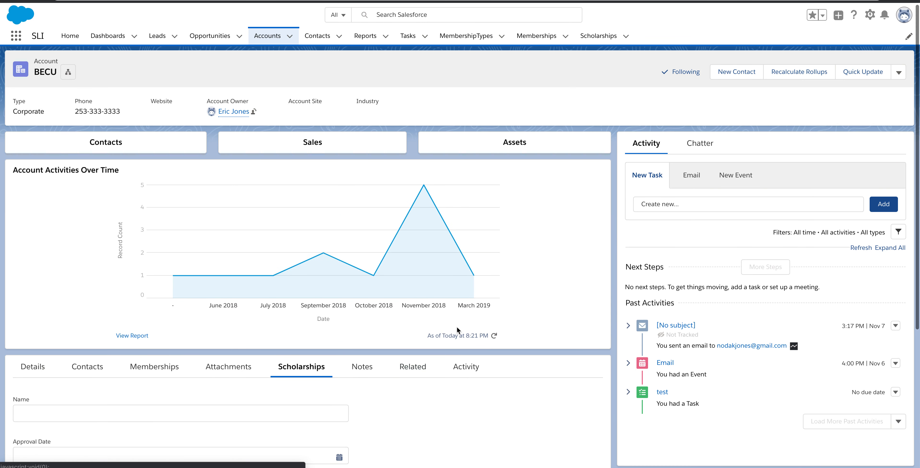
scroll(457, 328, "down", 5)
scroll(458, 332, "down", 2)
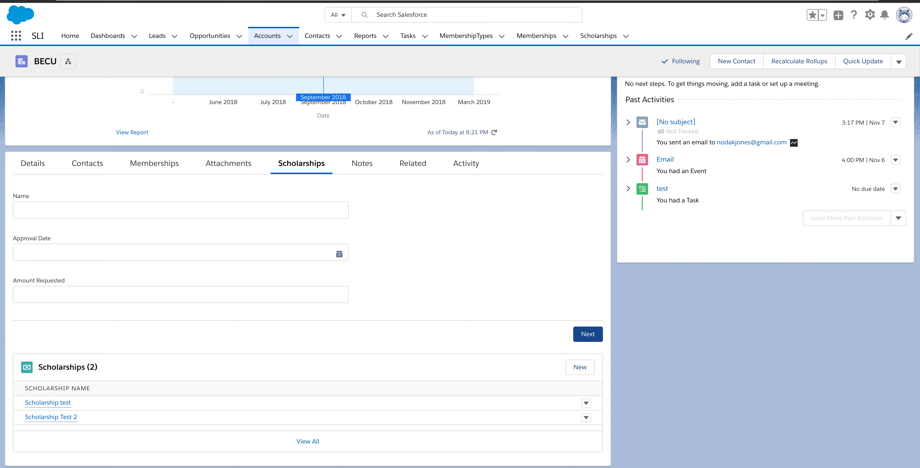
Step: Switch to the Setup page showing the Scholarship Create flow's details
key("ctrl+Tab")
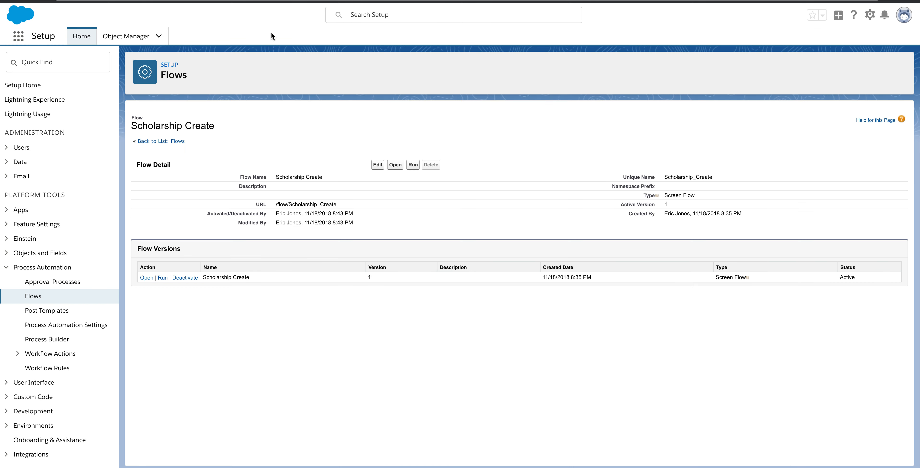